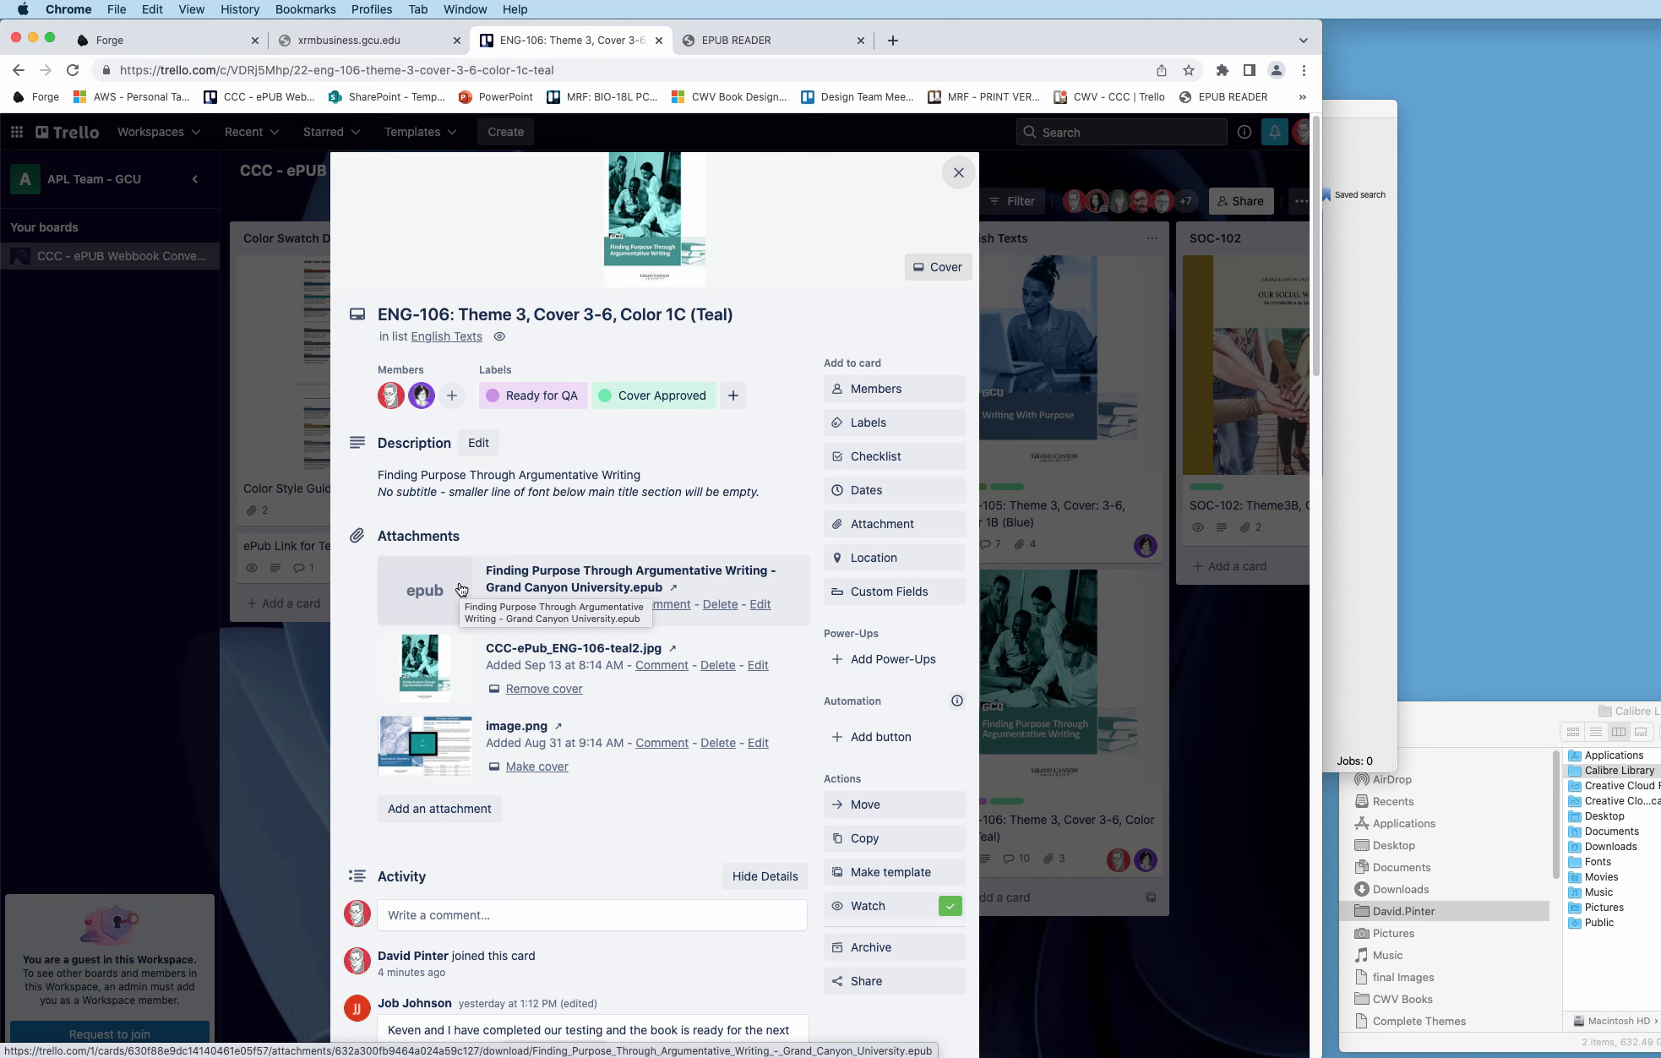
# Step: Save the "Finding Purpose Through Argumentative Writing" EPUB attachment of the ENG-106 card to the Desktop
pyautogui.rightClick(461, 589)
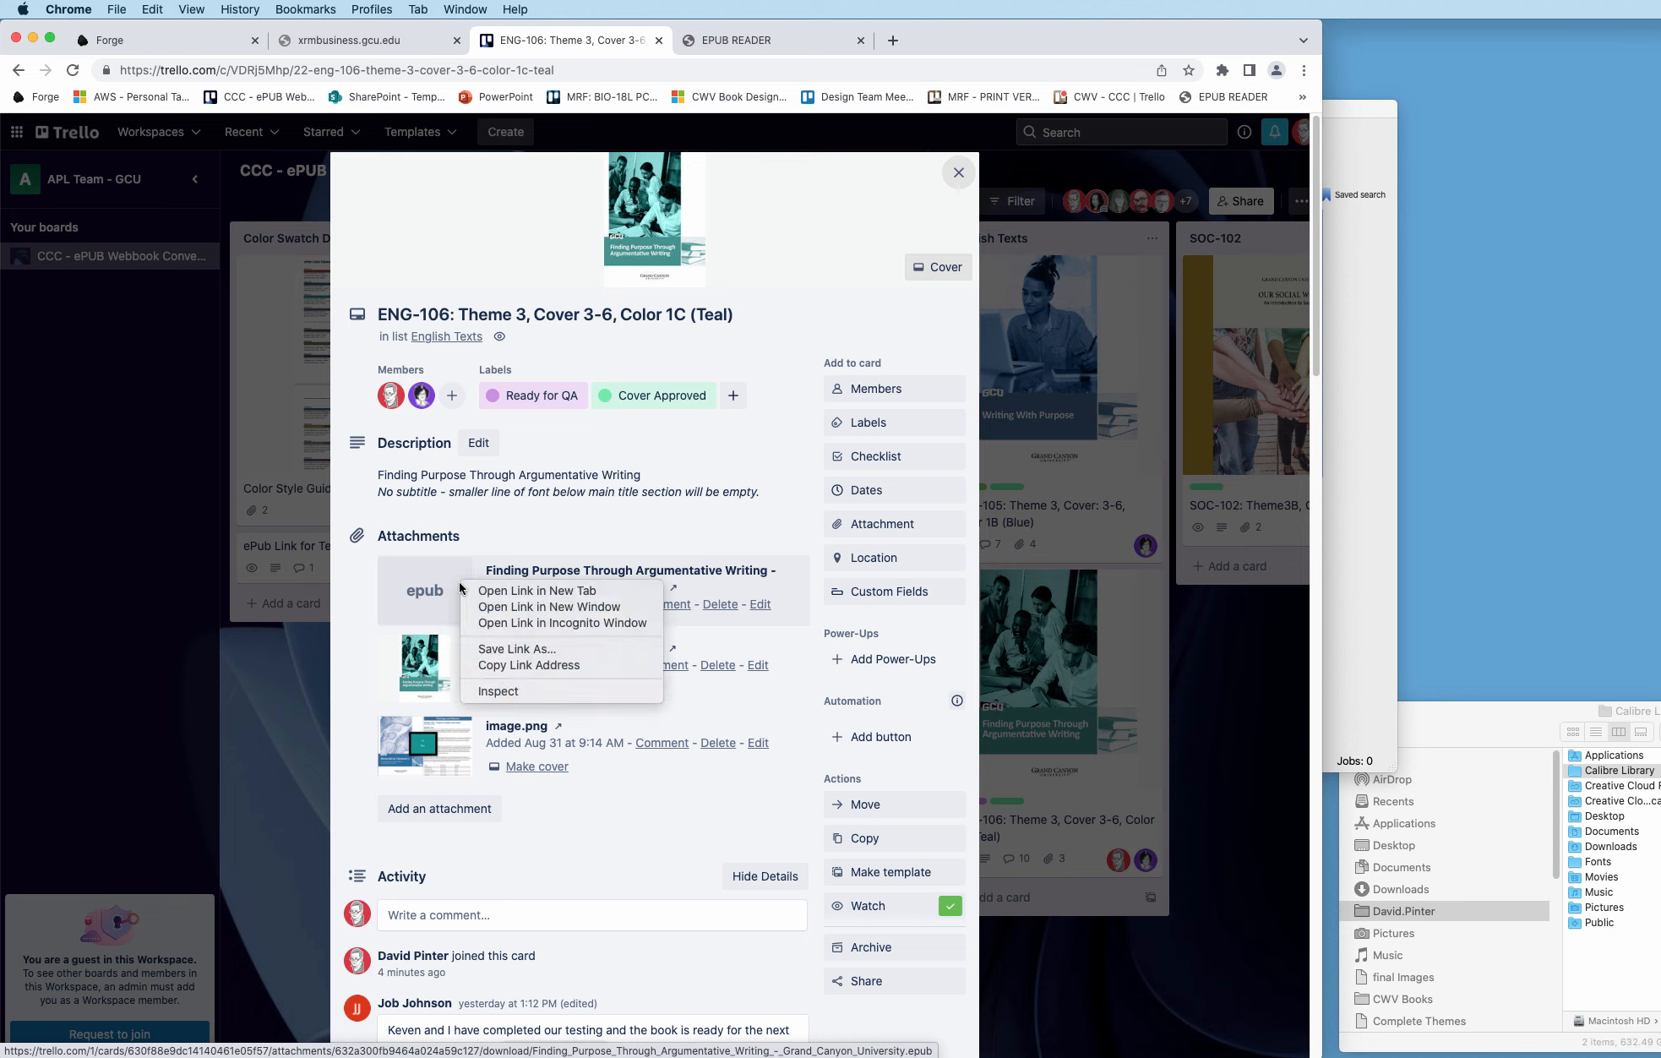
pyautogui.click(527, 650)
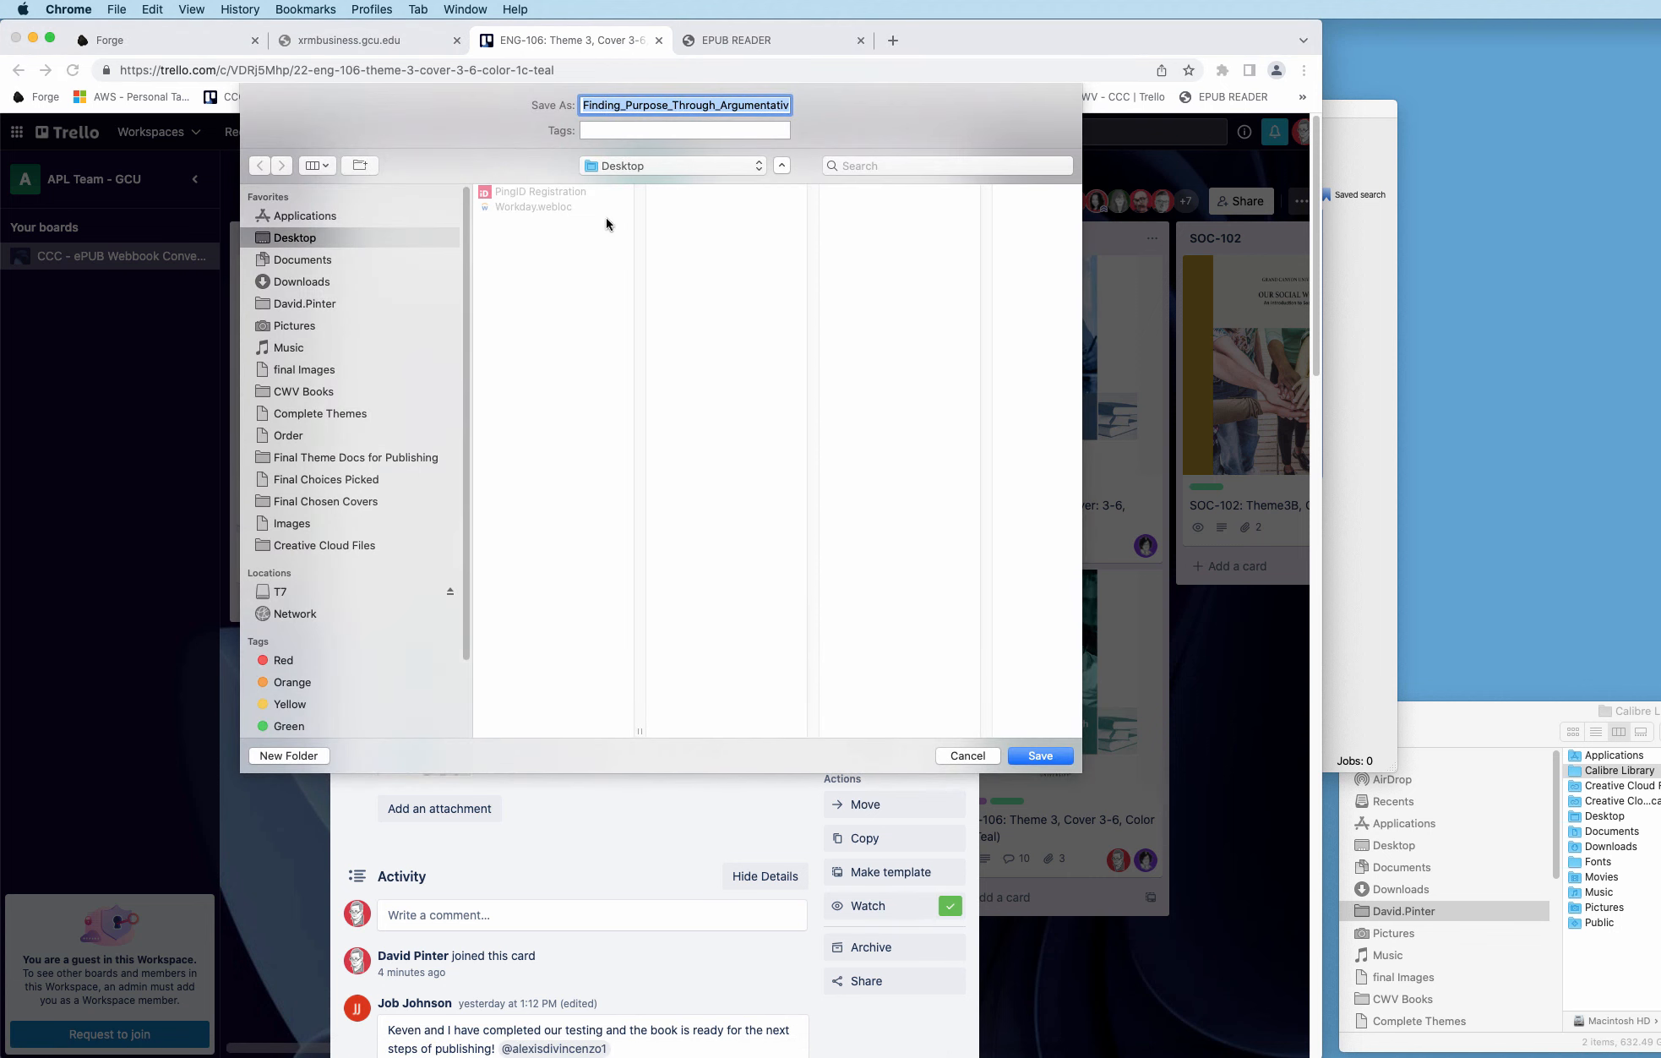
pyautogui.click(1045, 757)
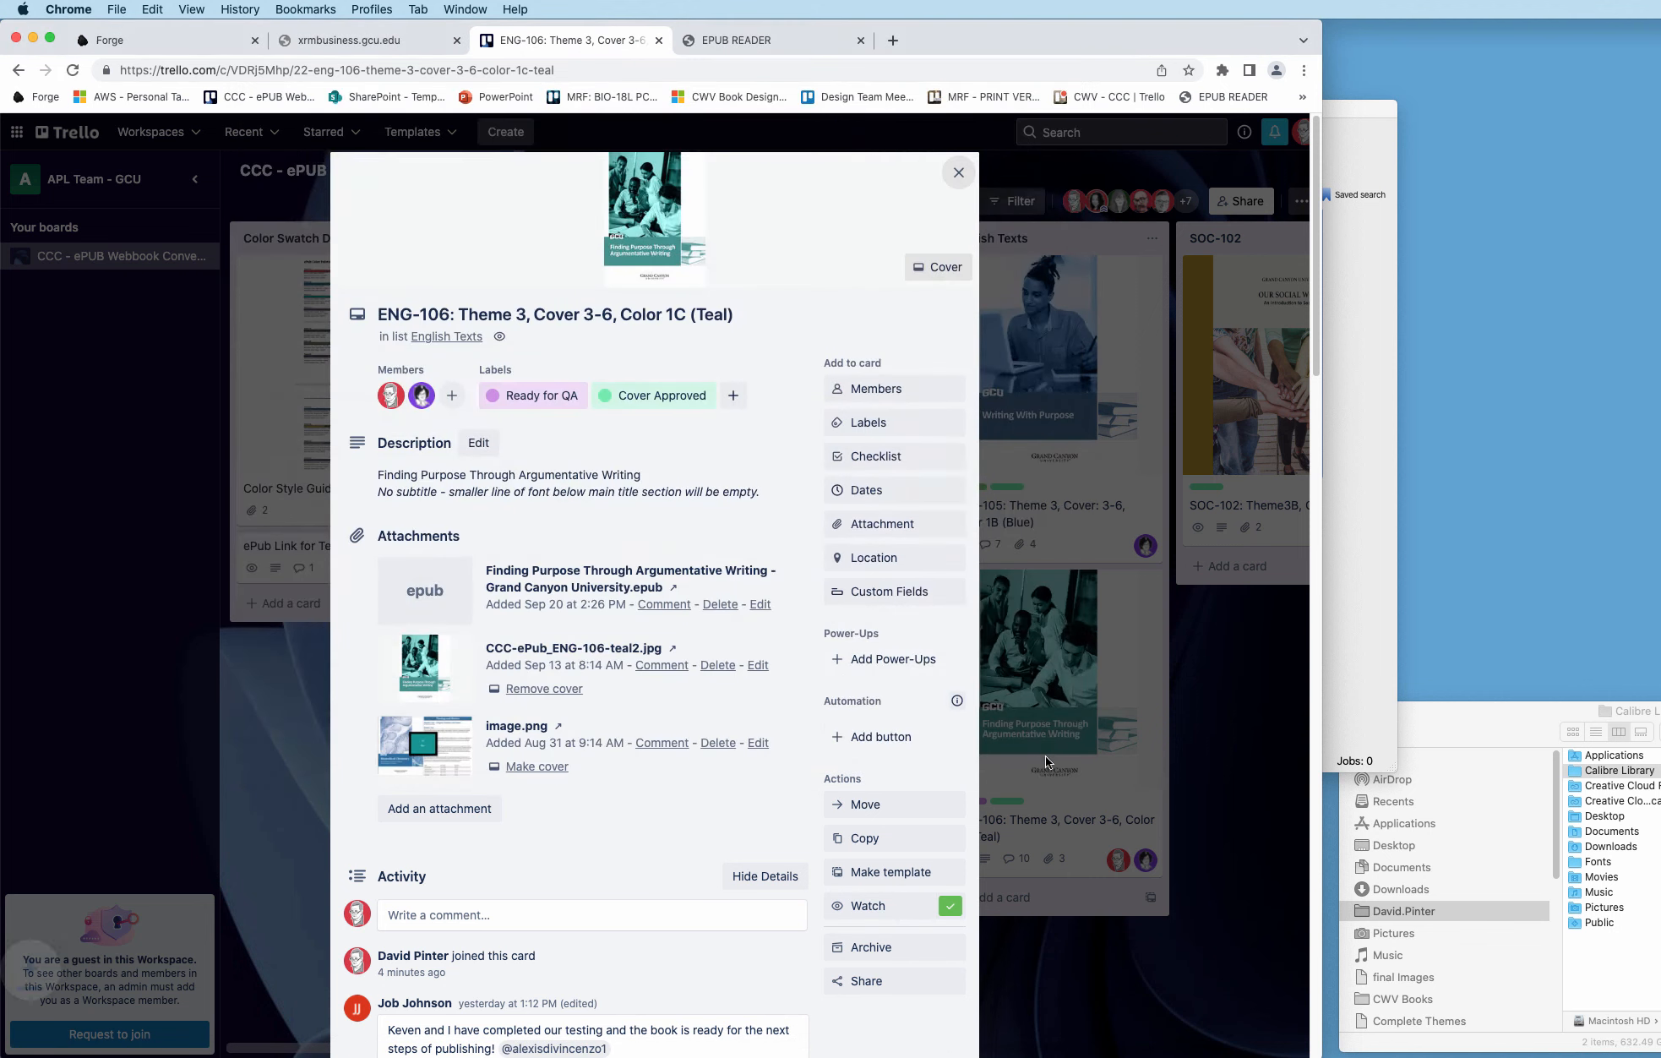
# Step: Switch to calibre, add the downloaded EPUB from the desktop to the library and convert it from EPUB to EPUB
pyautogui.click(1549, 247)
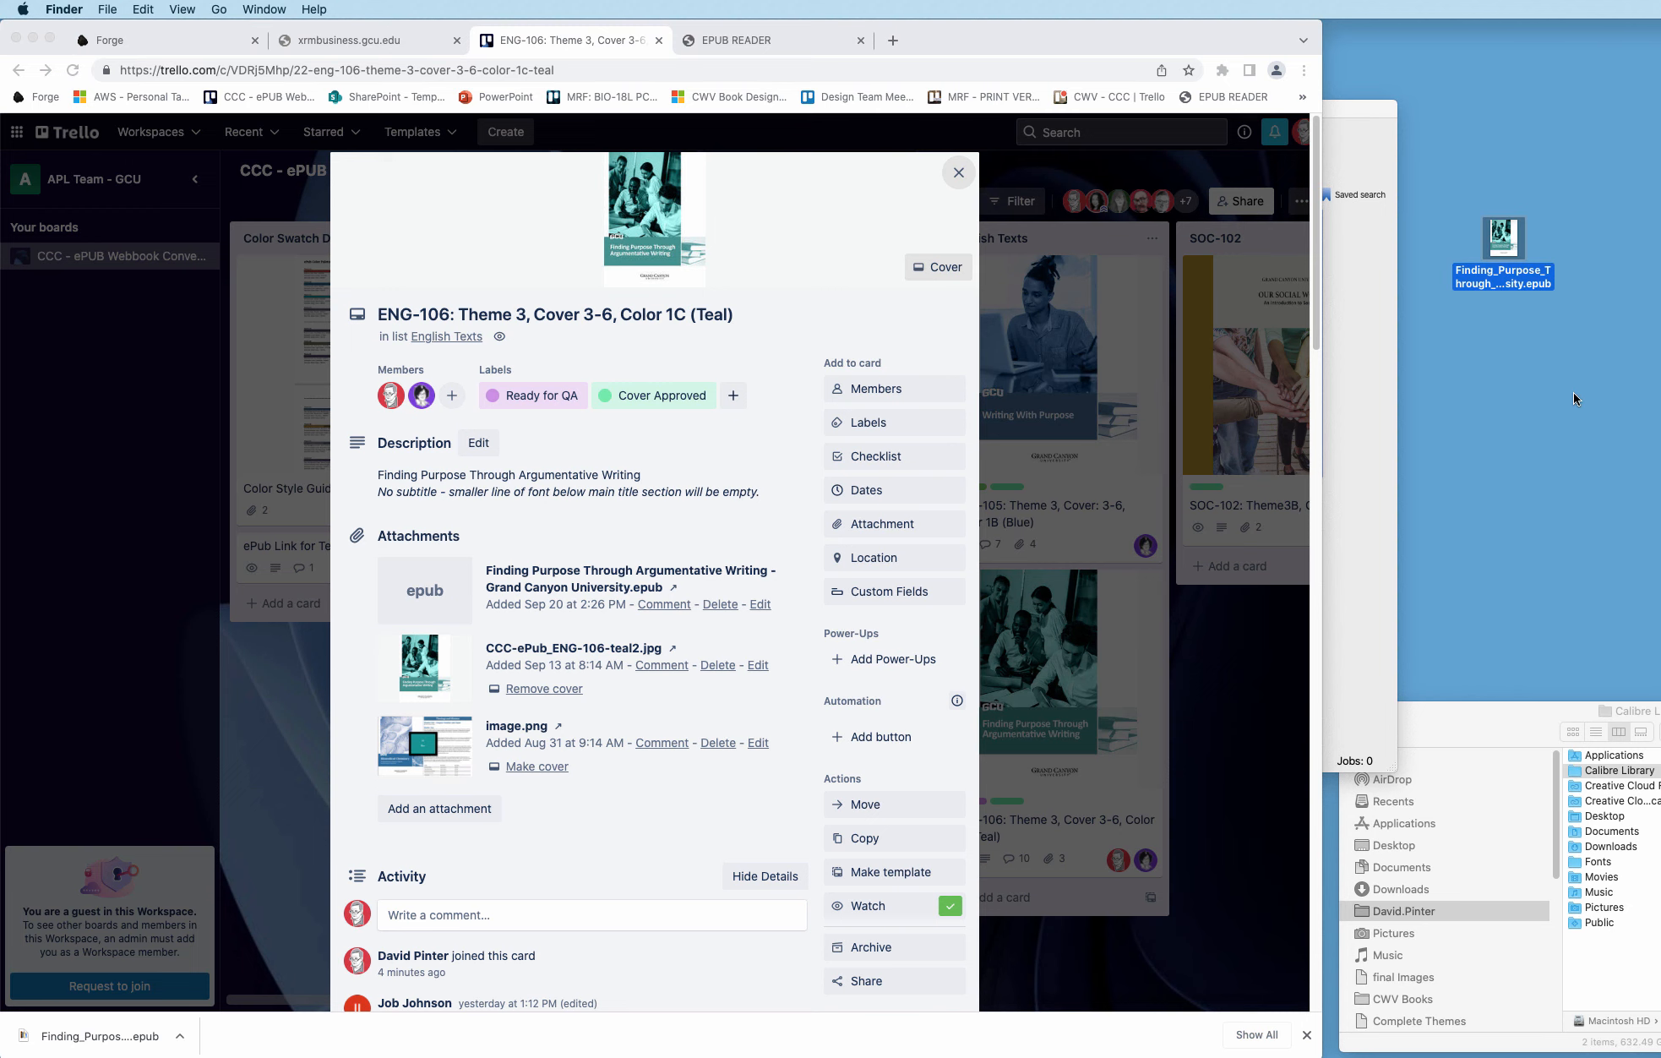
pyautogui.click(1356, 109)
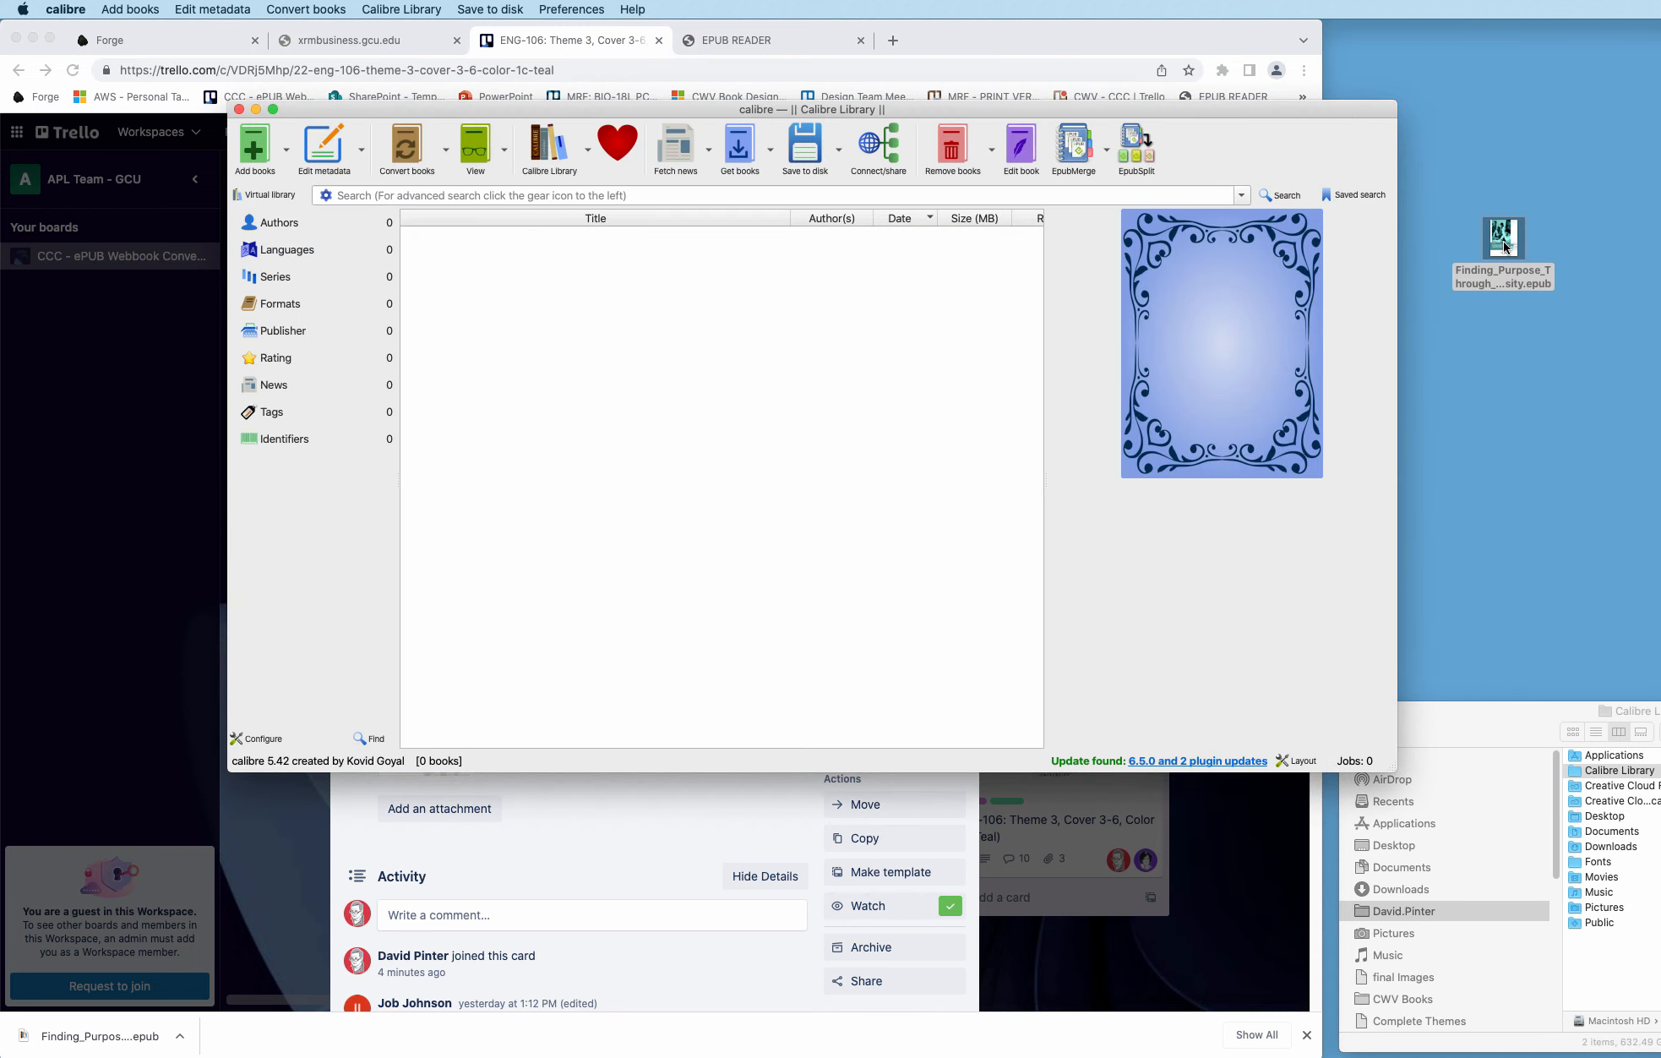
pyautogui.moveTo(1505, 246); pyautogui.dragTo(603, 310)
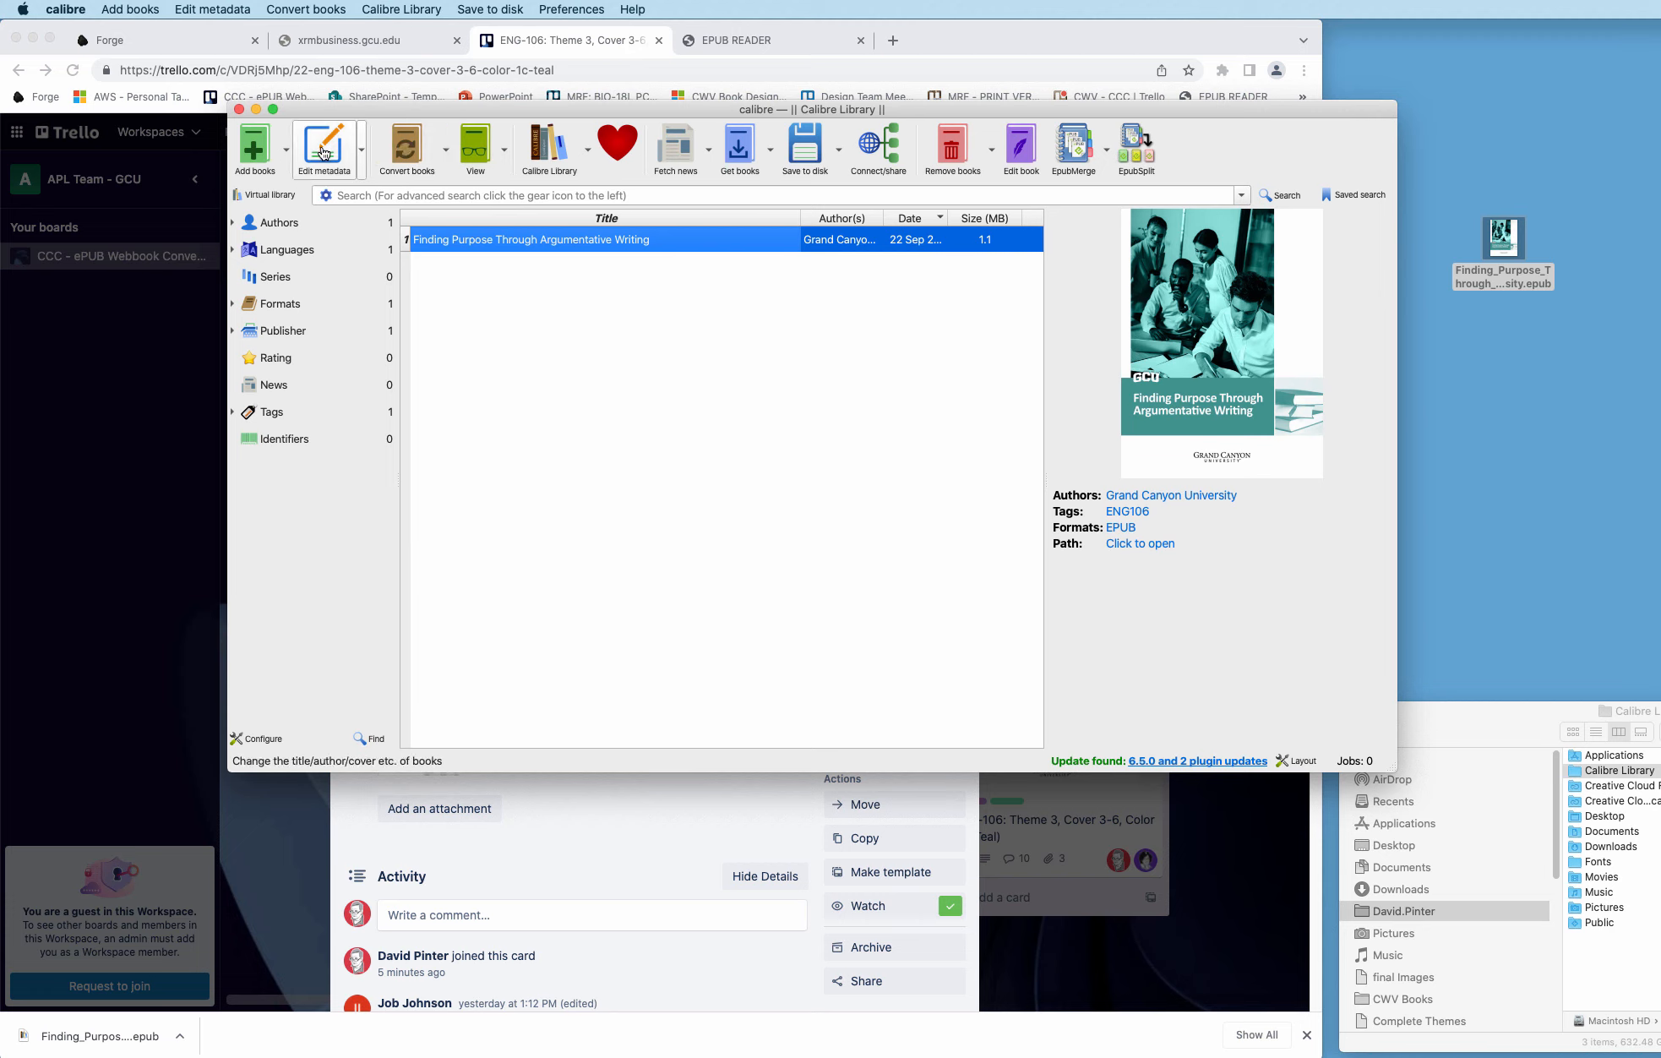
pyautogui.click(408, 149)
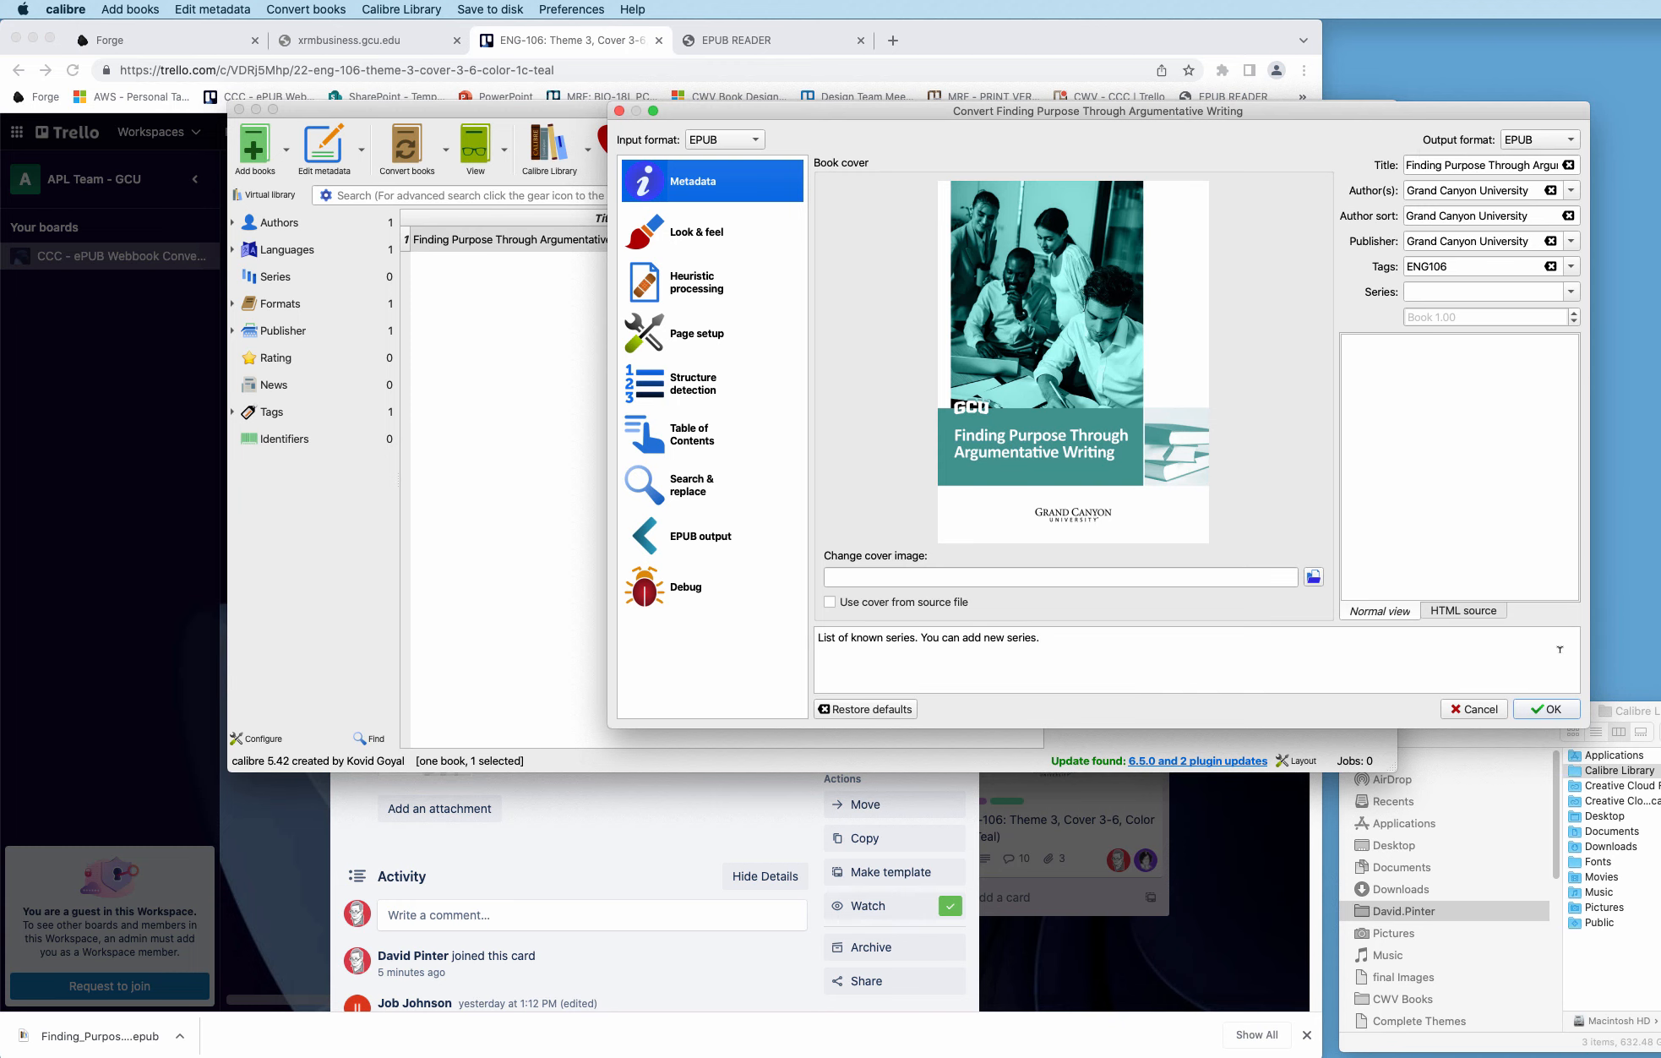
pyautogui.click(1545, 707)
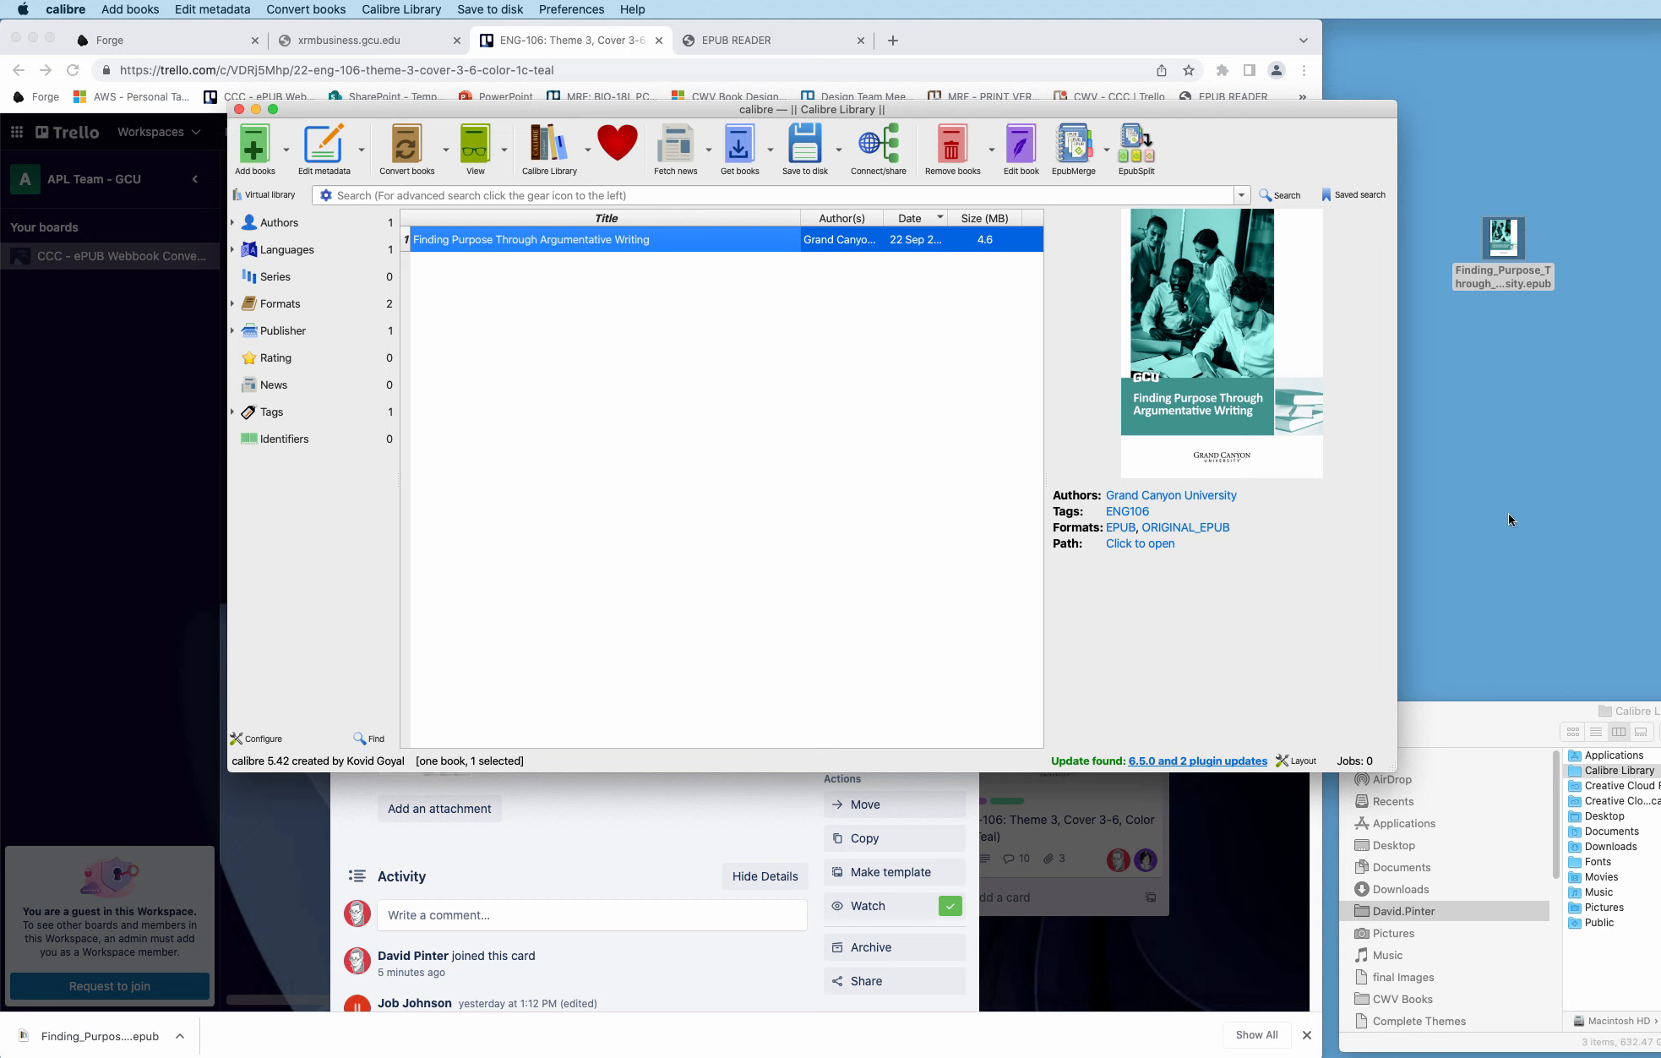
# Step: In Finder, locate the converted book under Calibre Library > Grand Canyon University and select its .epub file, widening the file name column
pyautogui.moveTo(1521, 717); pyautogui.dragTo(1134, 516)
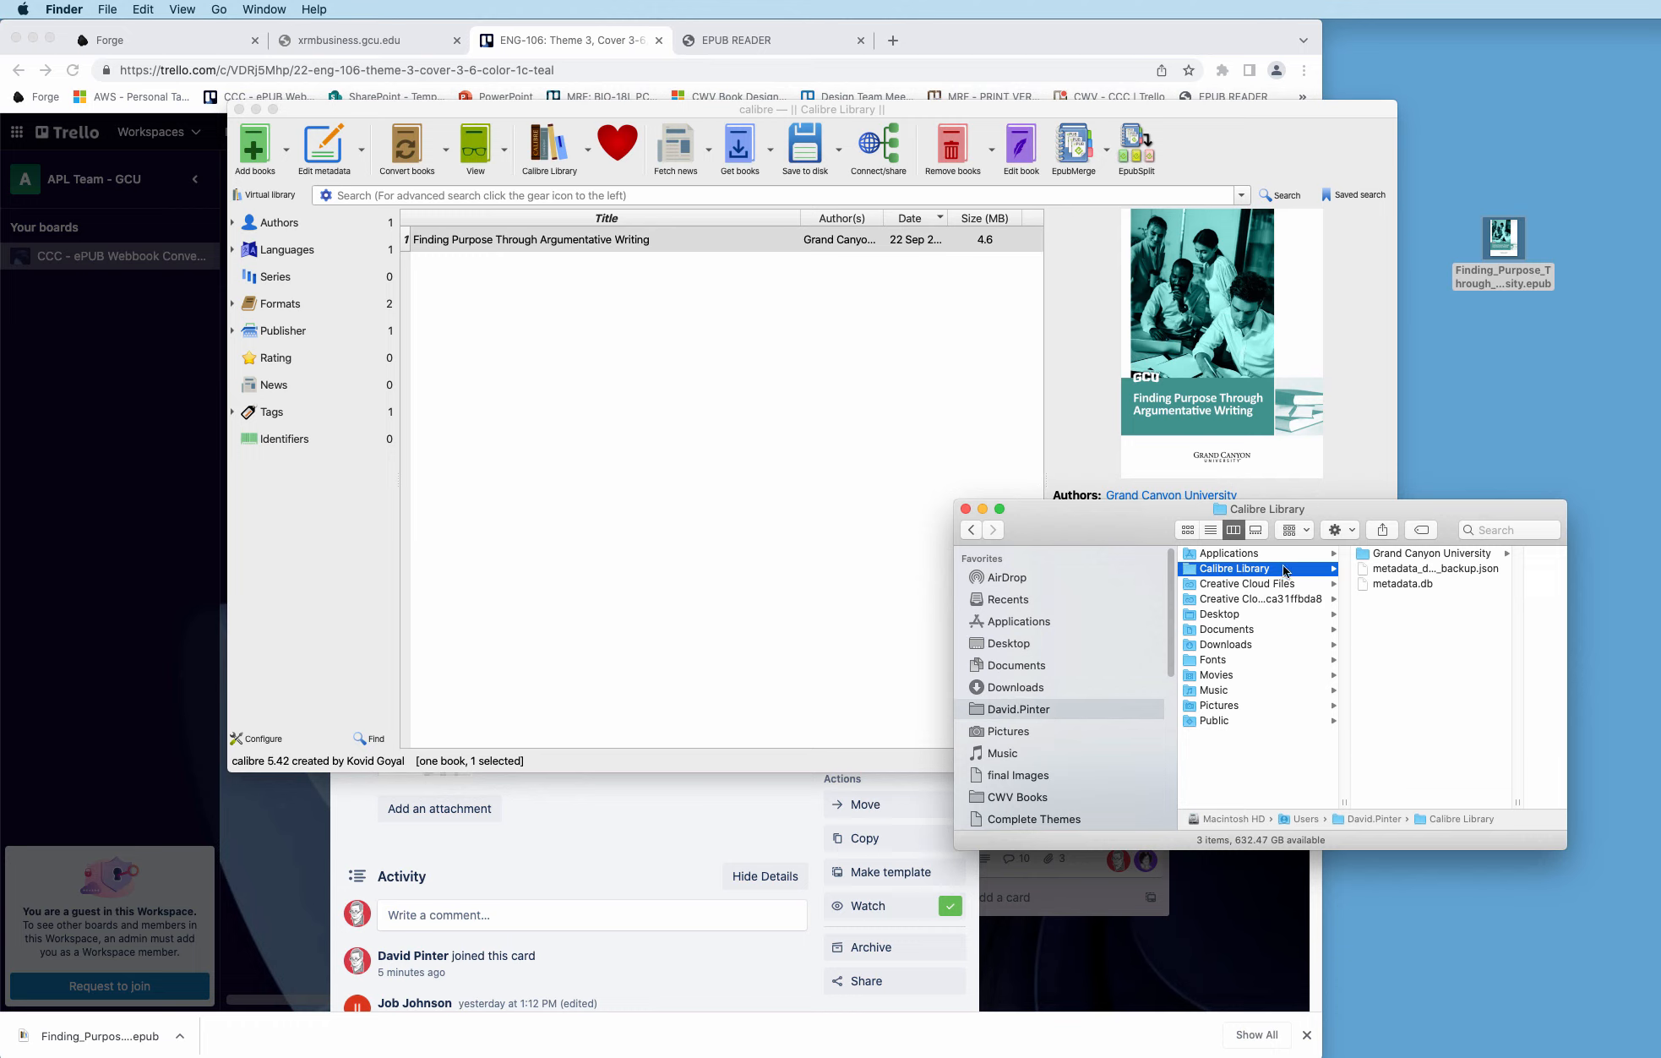
pyautogui.click(1363, 557)
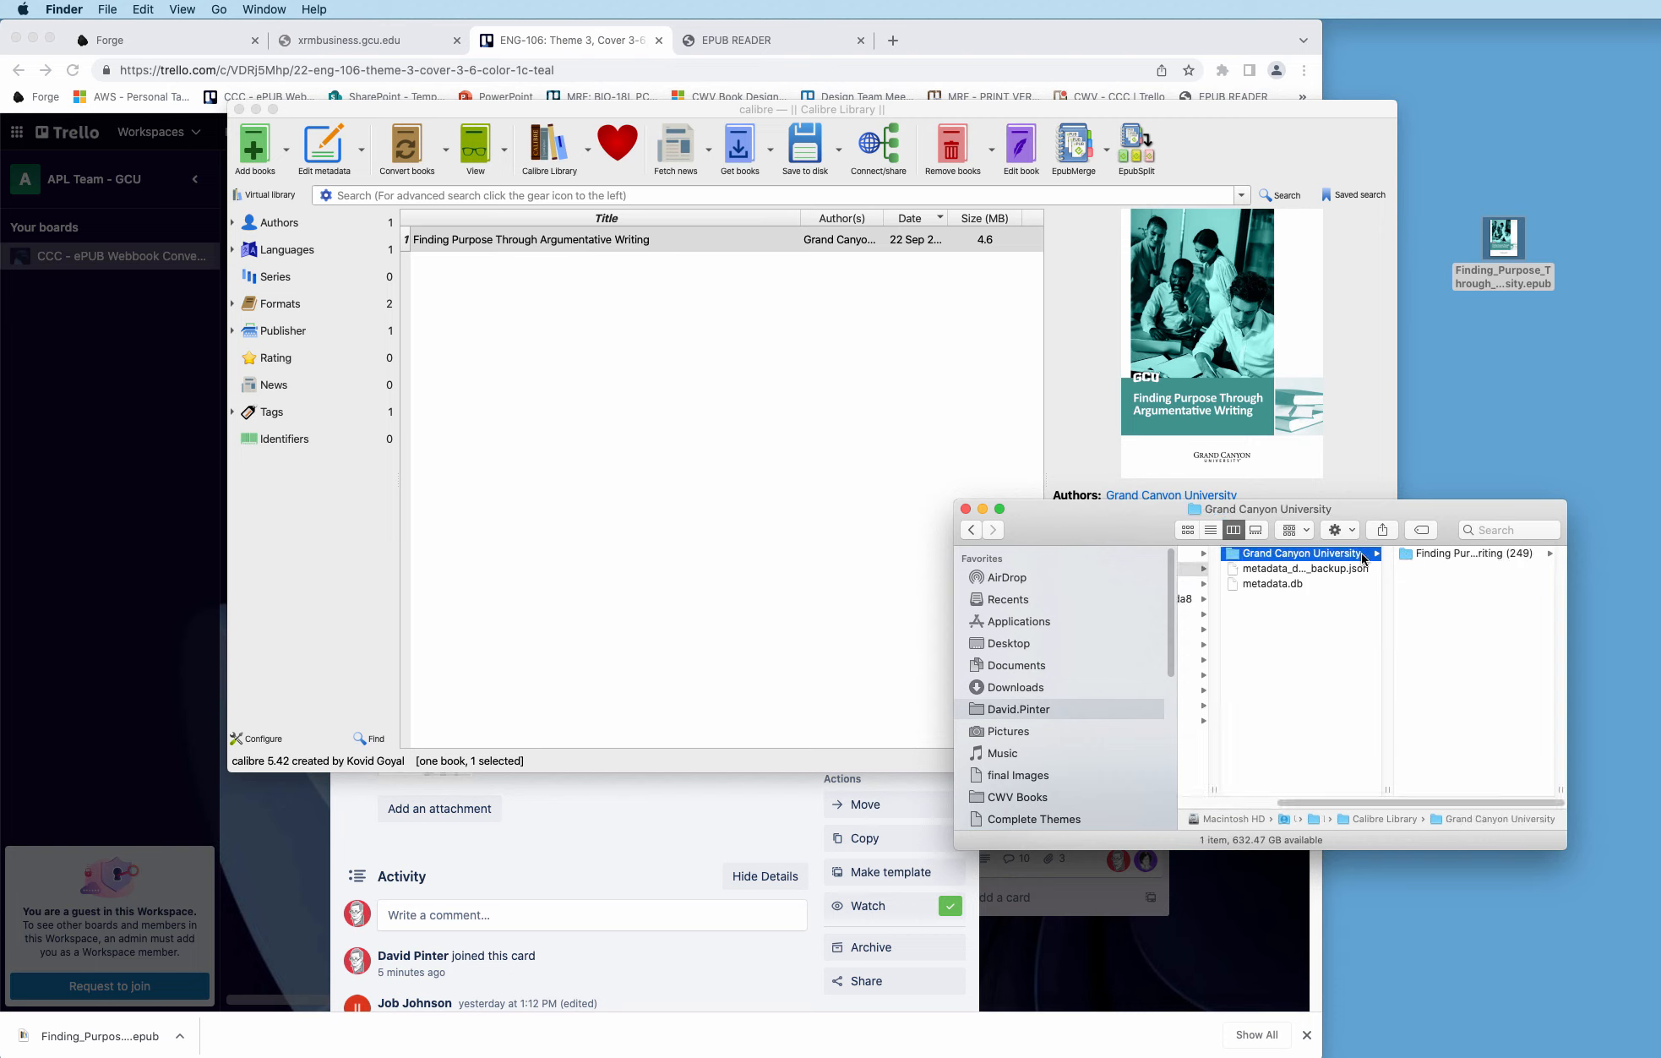
pyautogui.click(1405, 554)
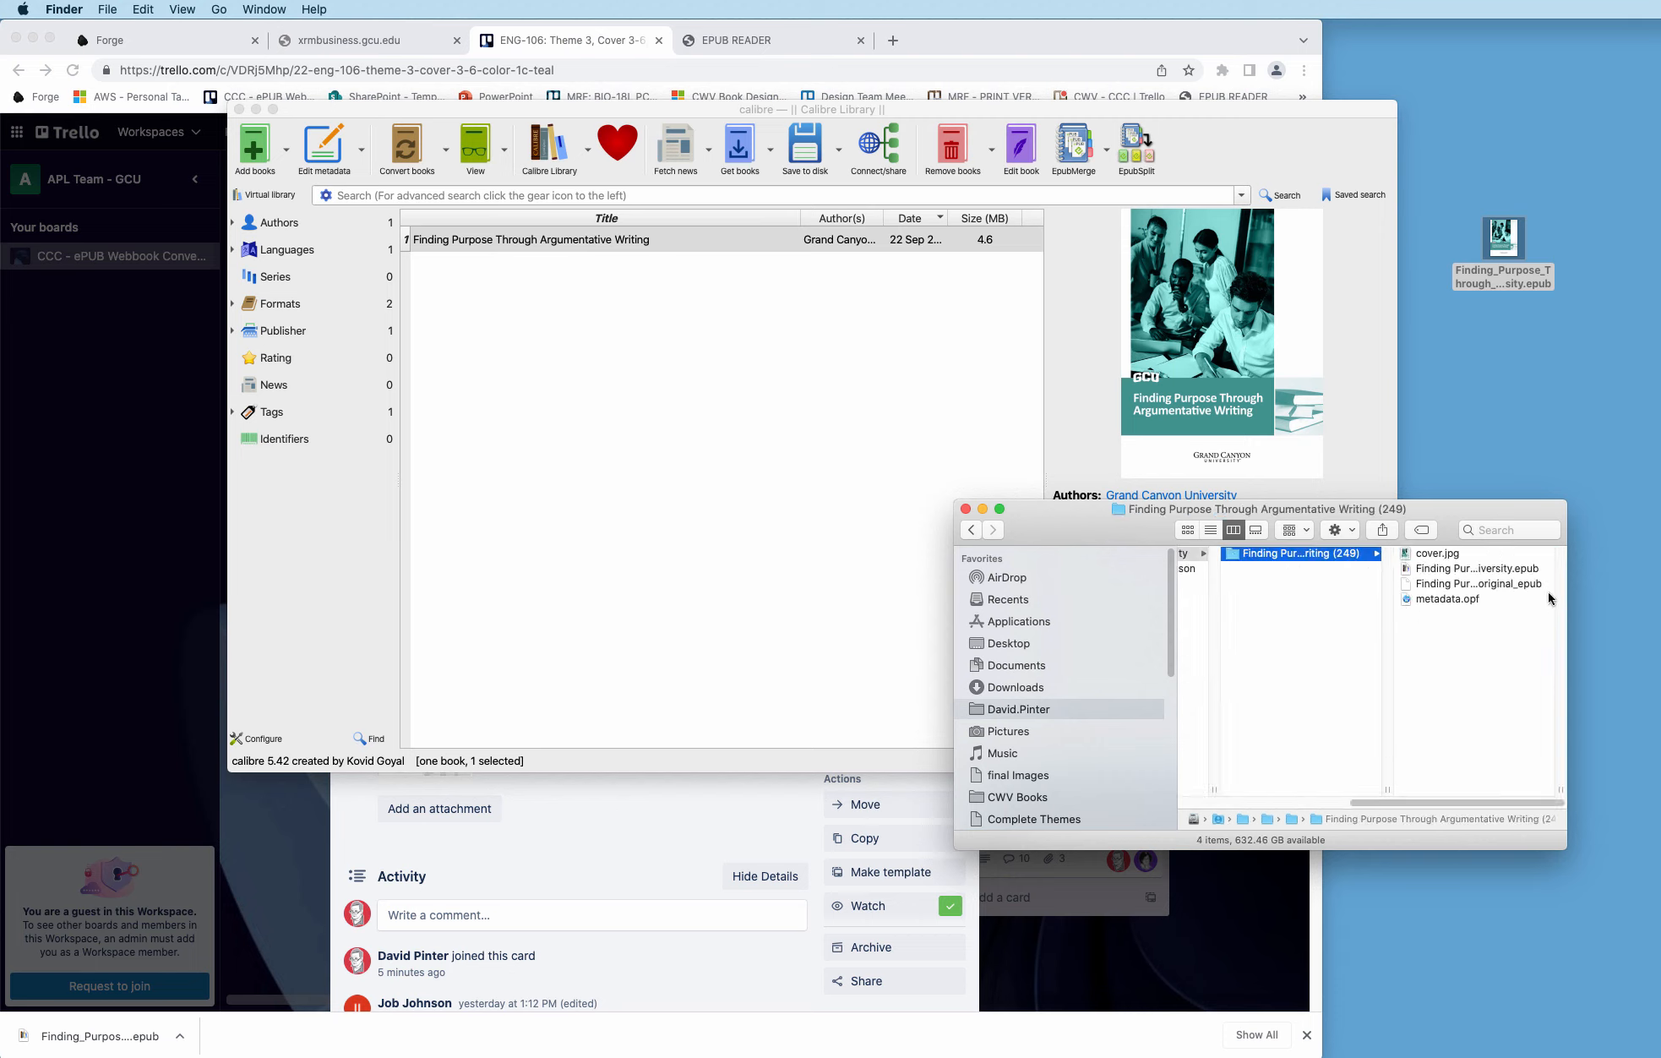
pyautogui.moveTo(1385, 510); pyautogui.dragTo(1045, 486)
pyautogui.moveTo(1226, 767); pyautogui.dragTo(1559, 741)
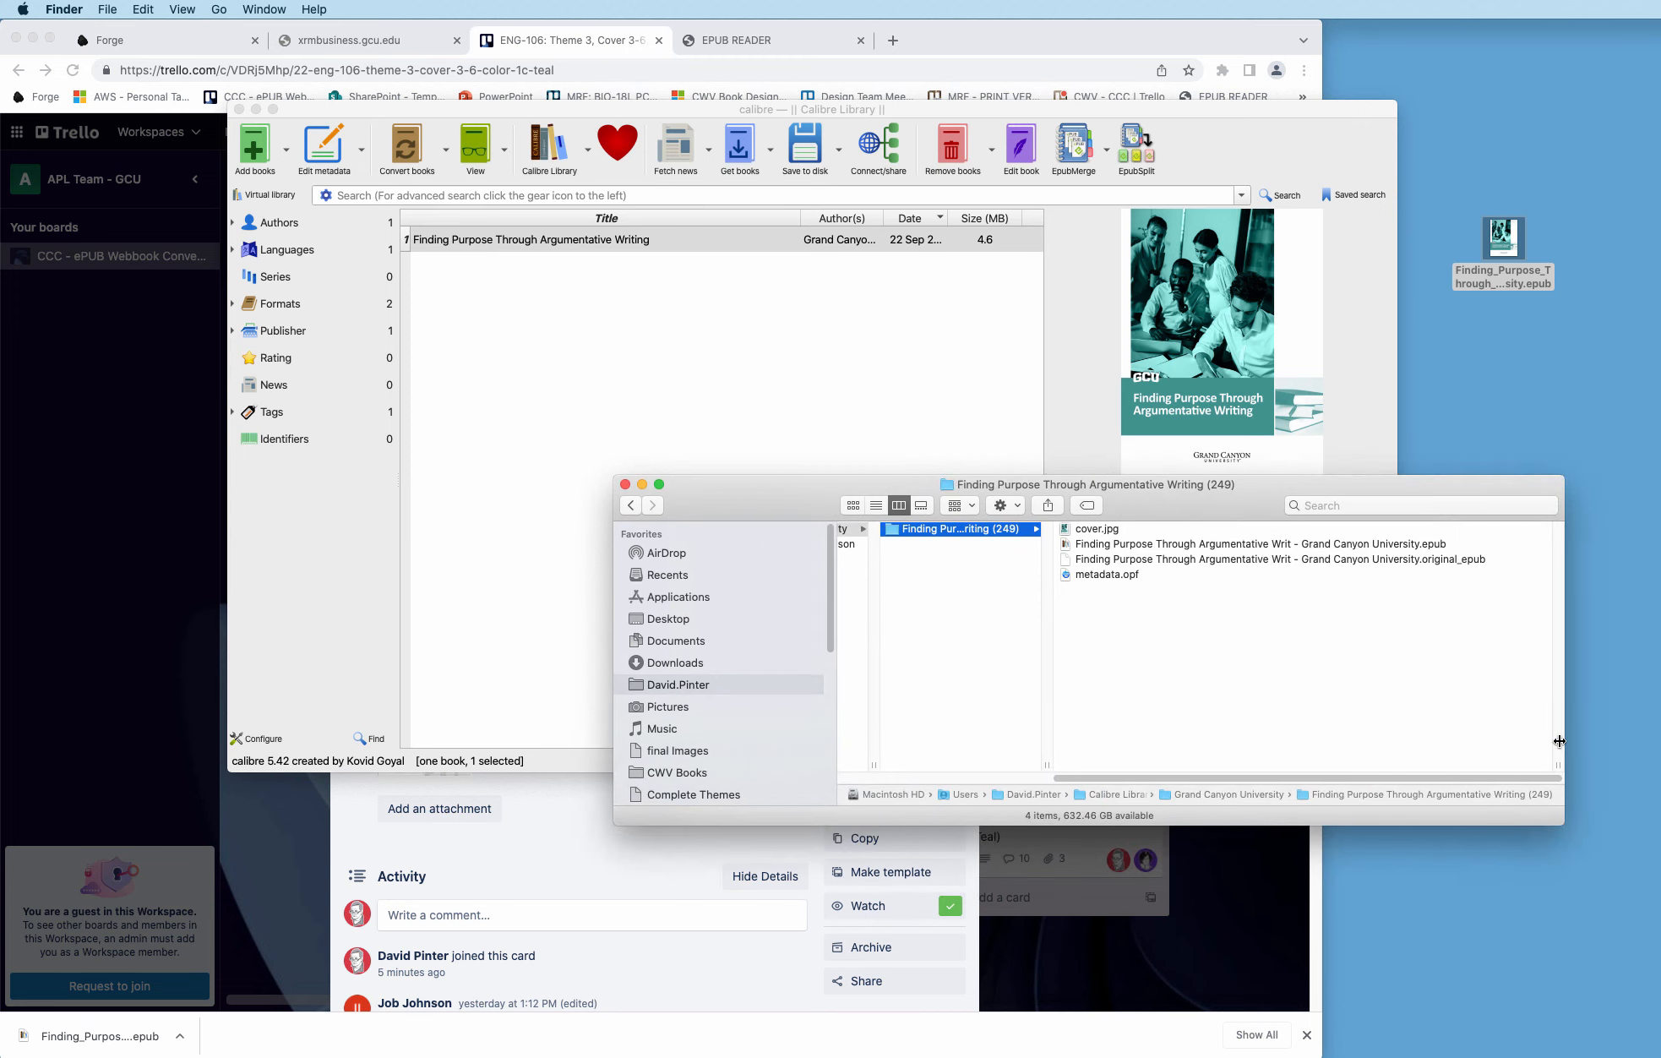
pyautogui.click(1109, 545)
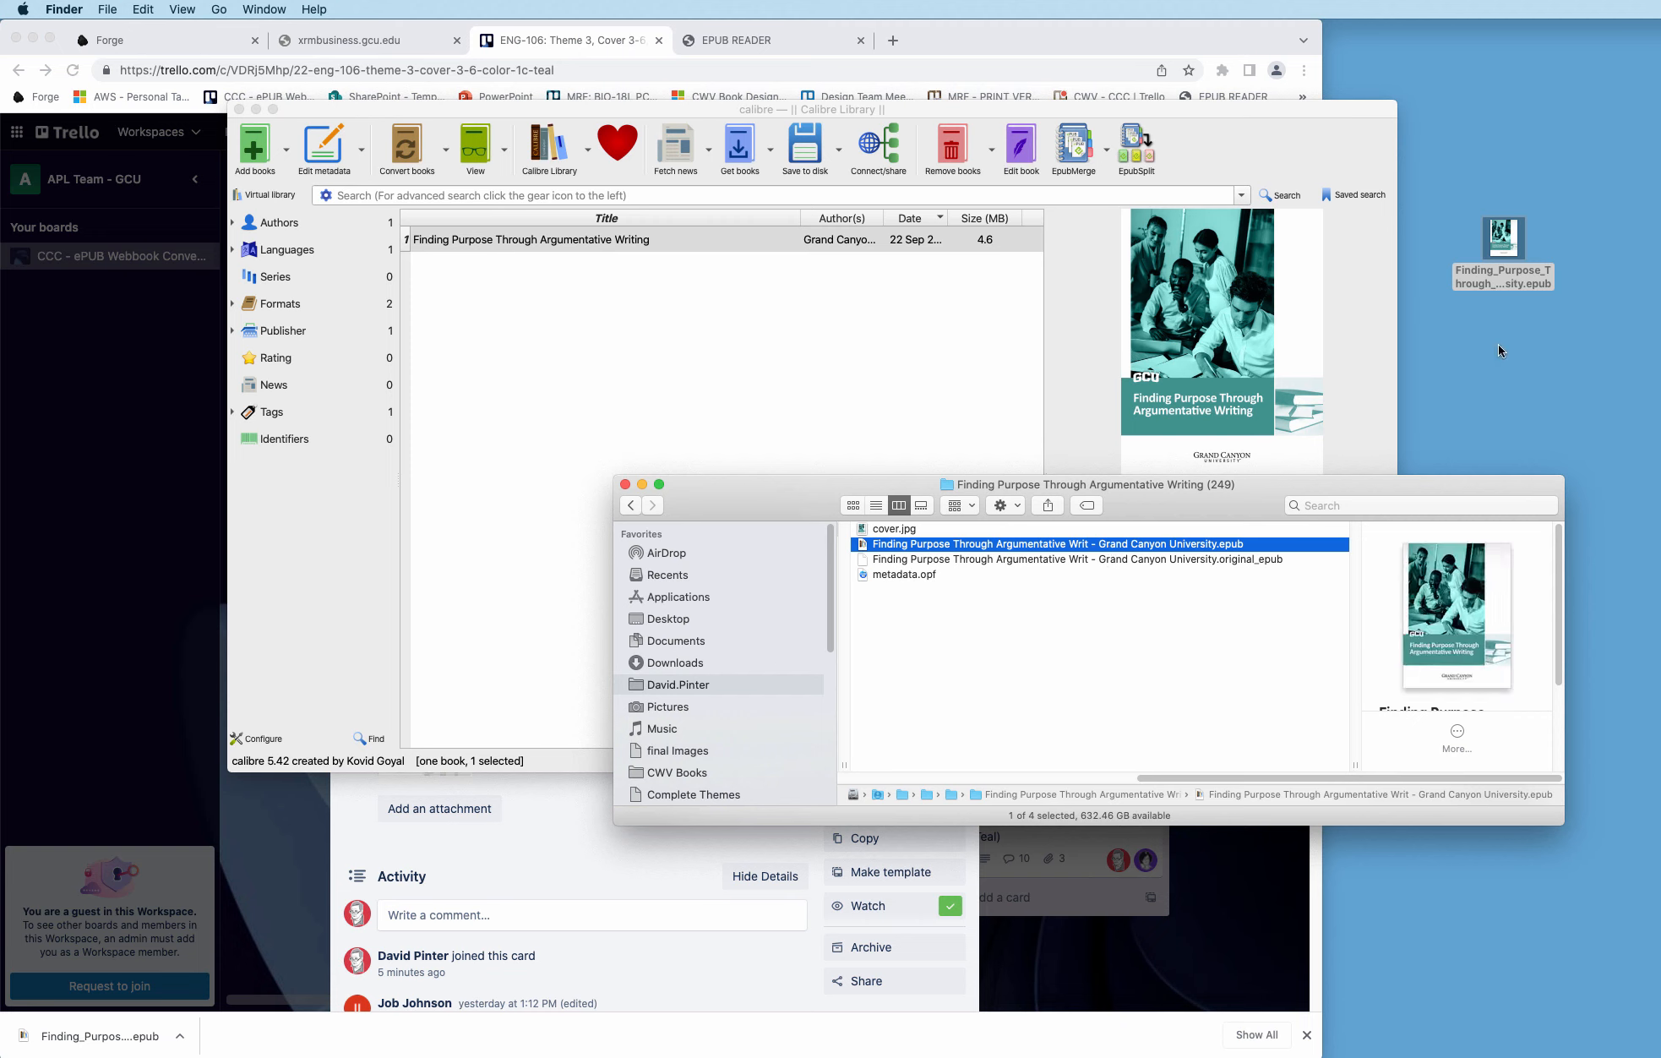
# Step: Clear the downloaded EPUB from the visible desktop and reposition the Finder window showing the converted book
pyautogui.click(1507, 239)
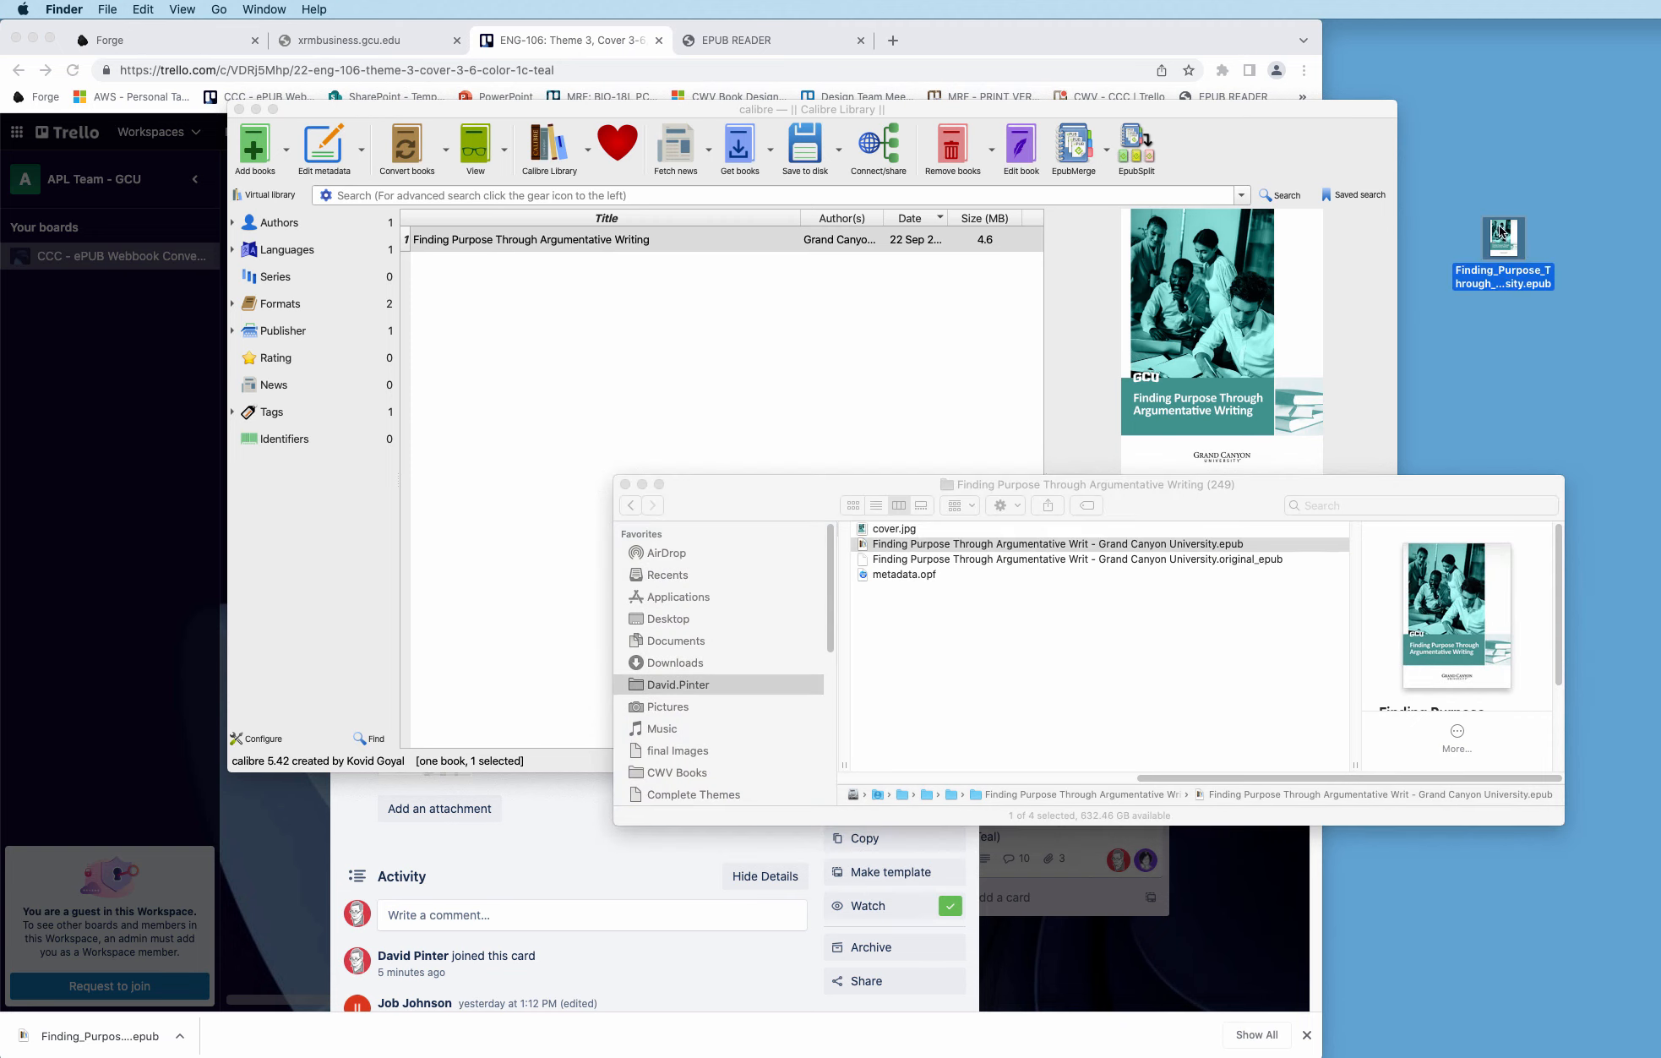
pyautogui.moveTo(1504, 237); pyautogui.dragTo(1659, 376)
pyautogui.moveTo(1247, 499); pyautogui.dragTo(1266, 349)
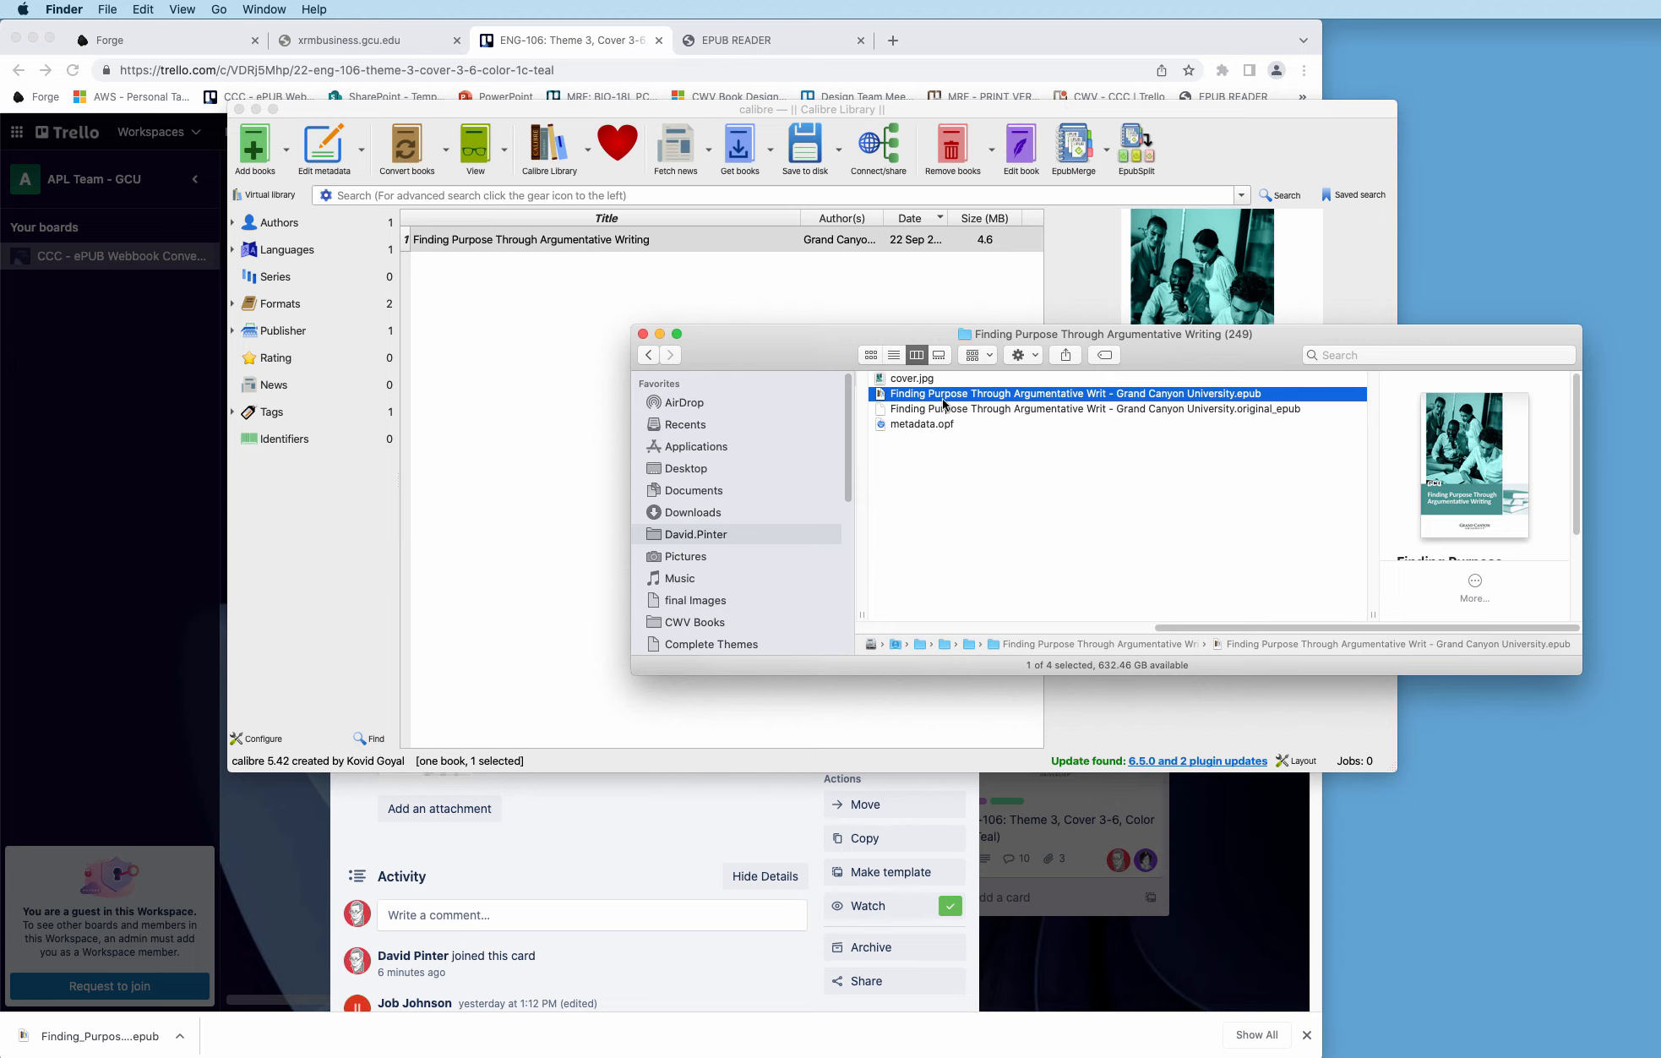
# Step: Minimise the Finder window and open the converted book from calibre in the Edit Book editor
pyautogui.doubleClick(760, 340)
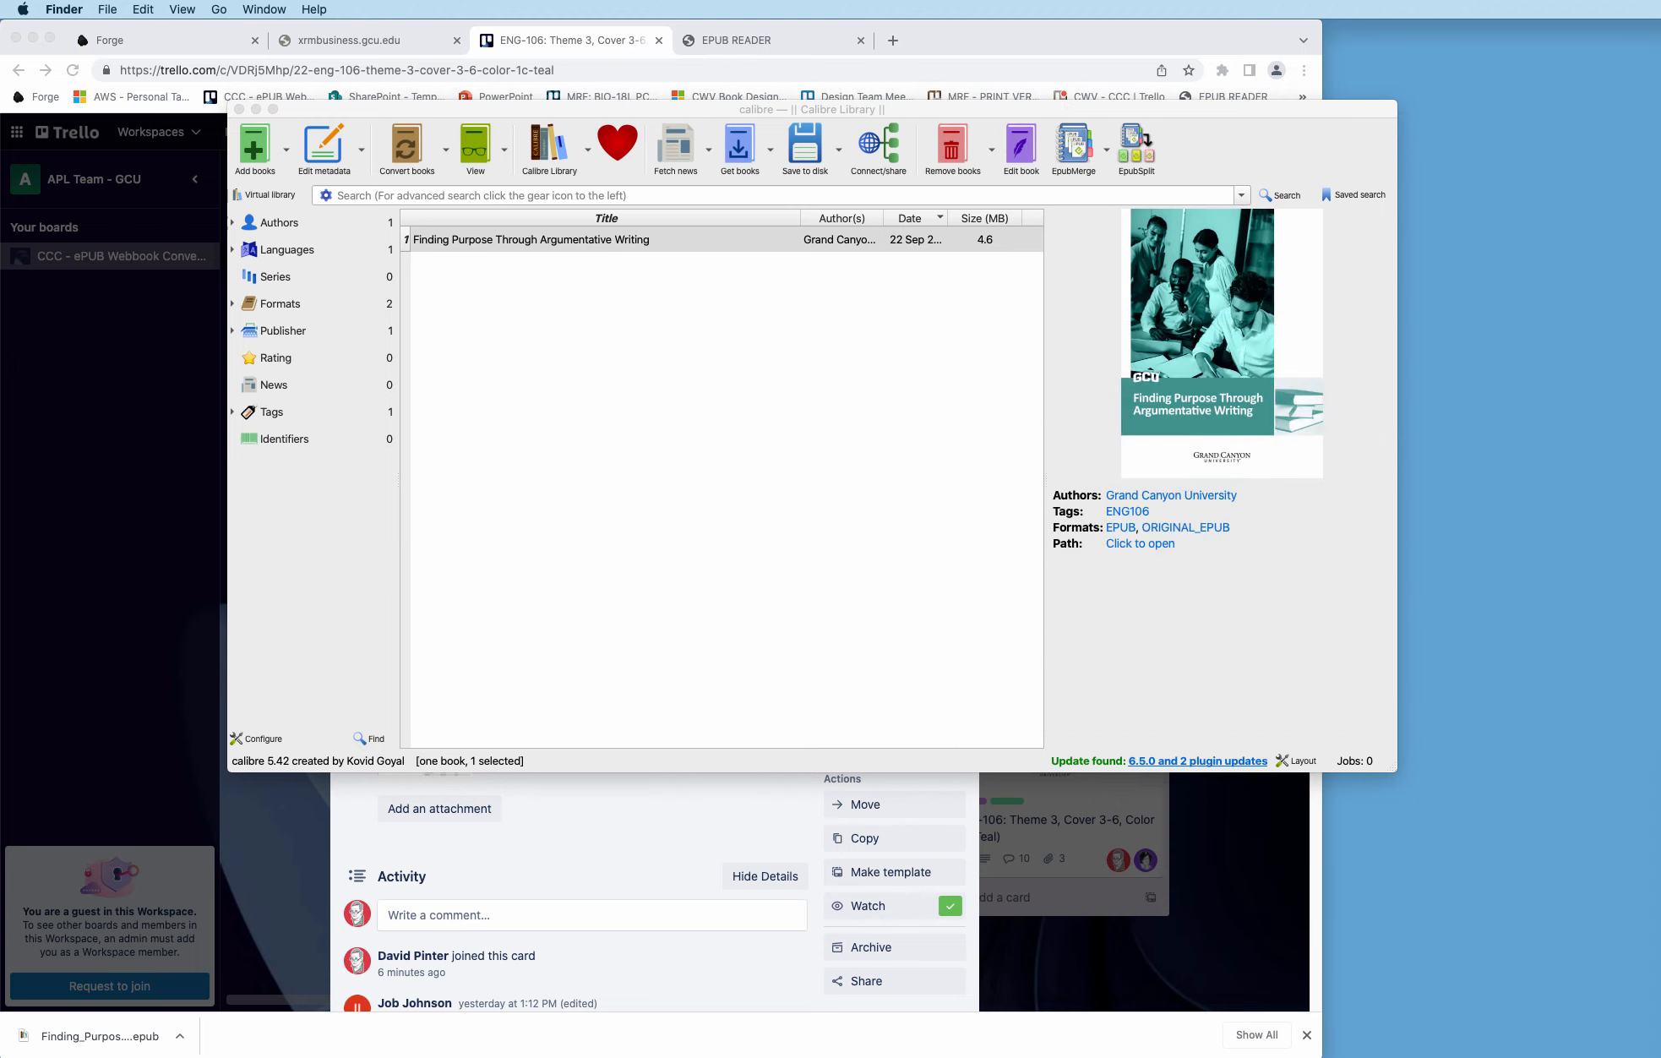
pyautogui.click(1089, 111)
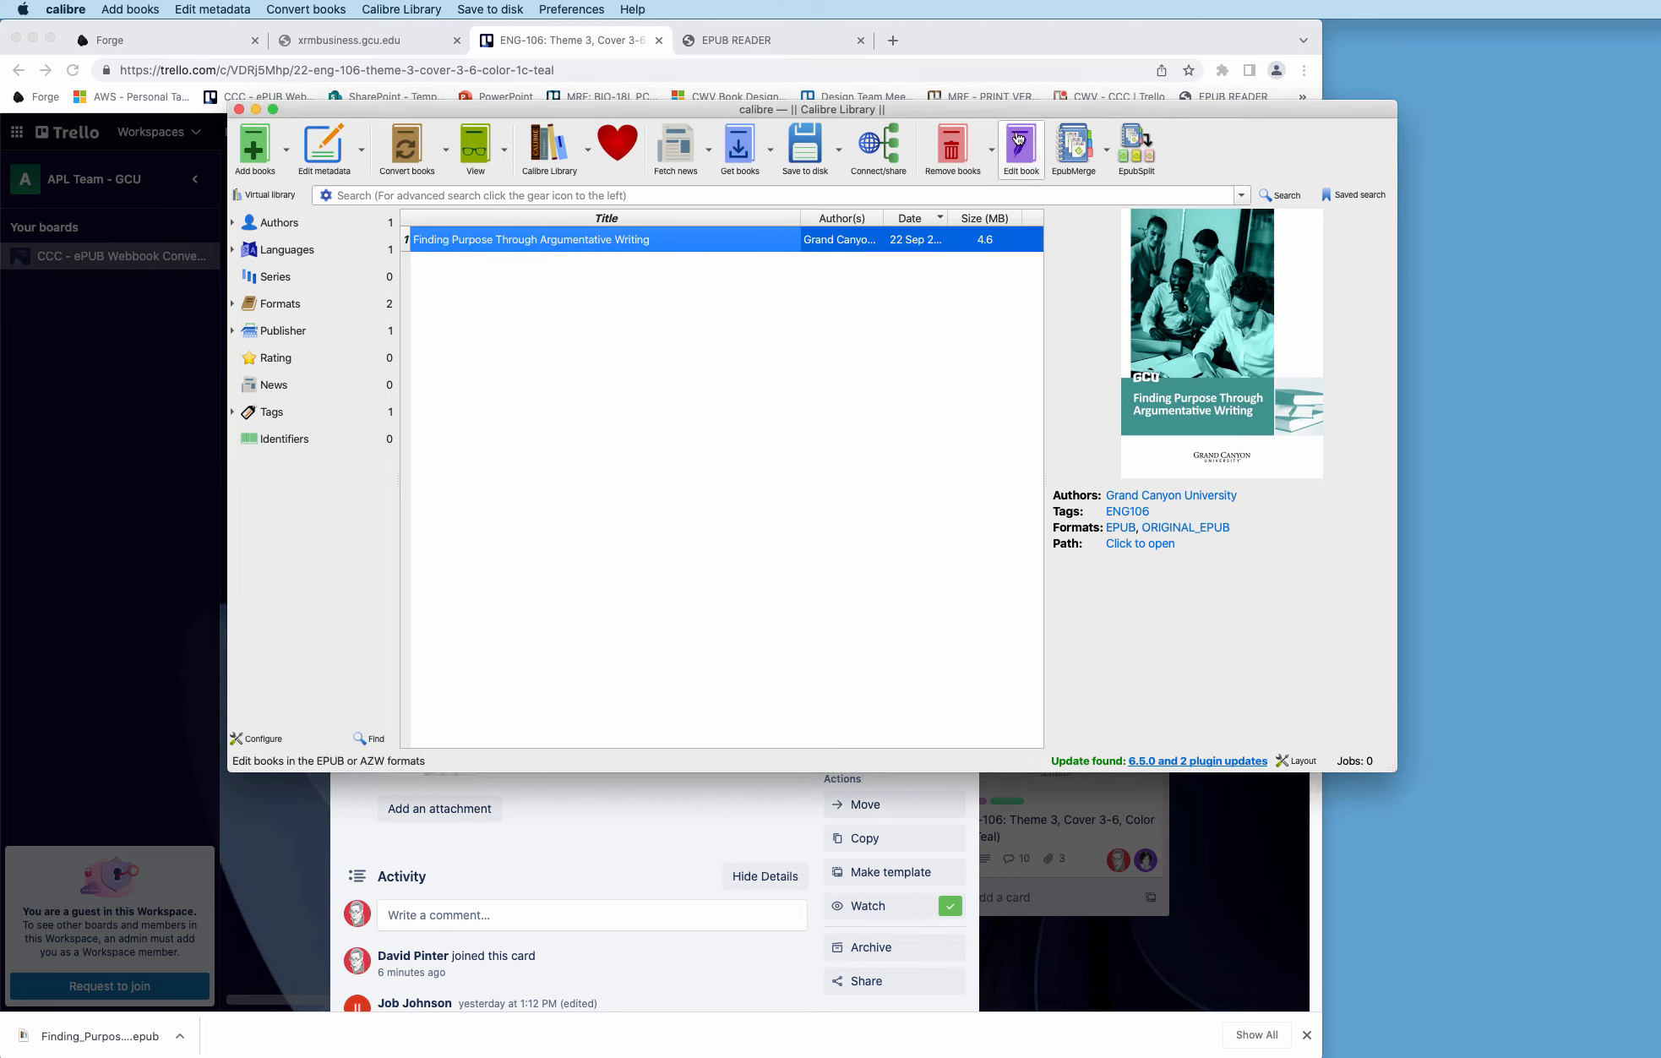
pyautogui.click(1026, 155)
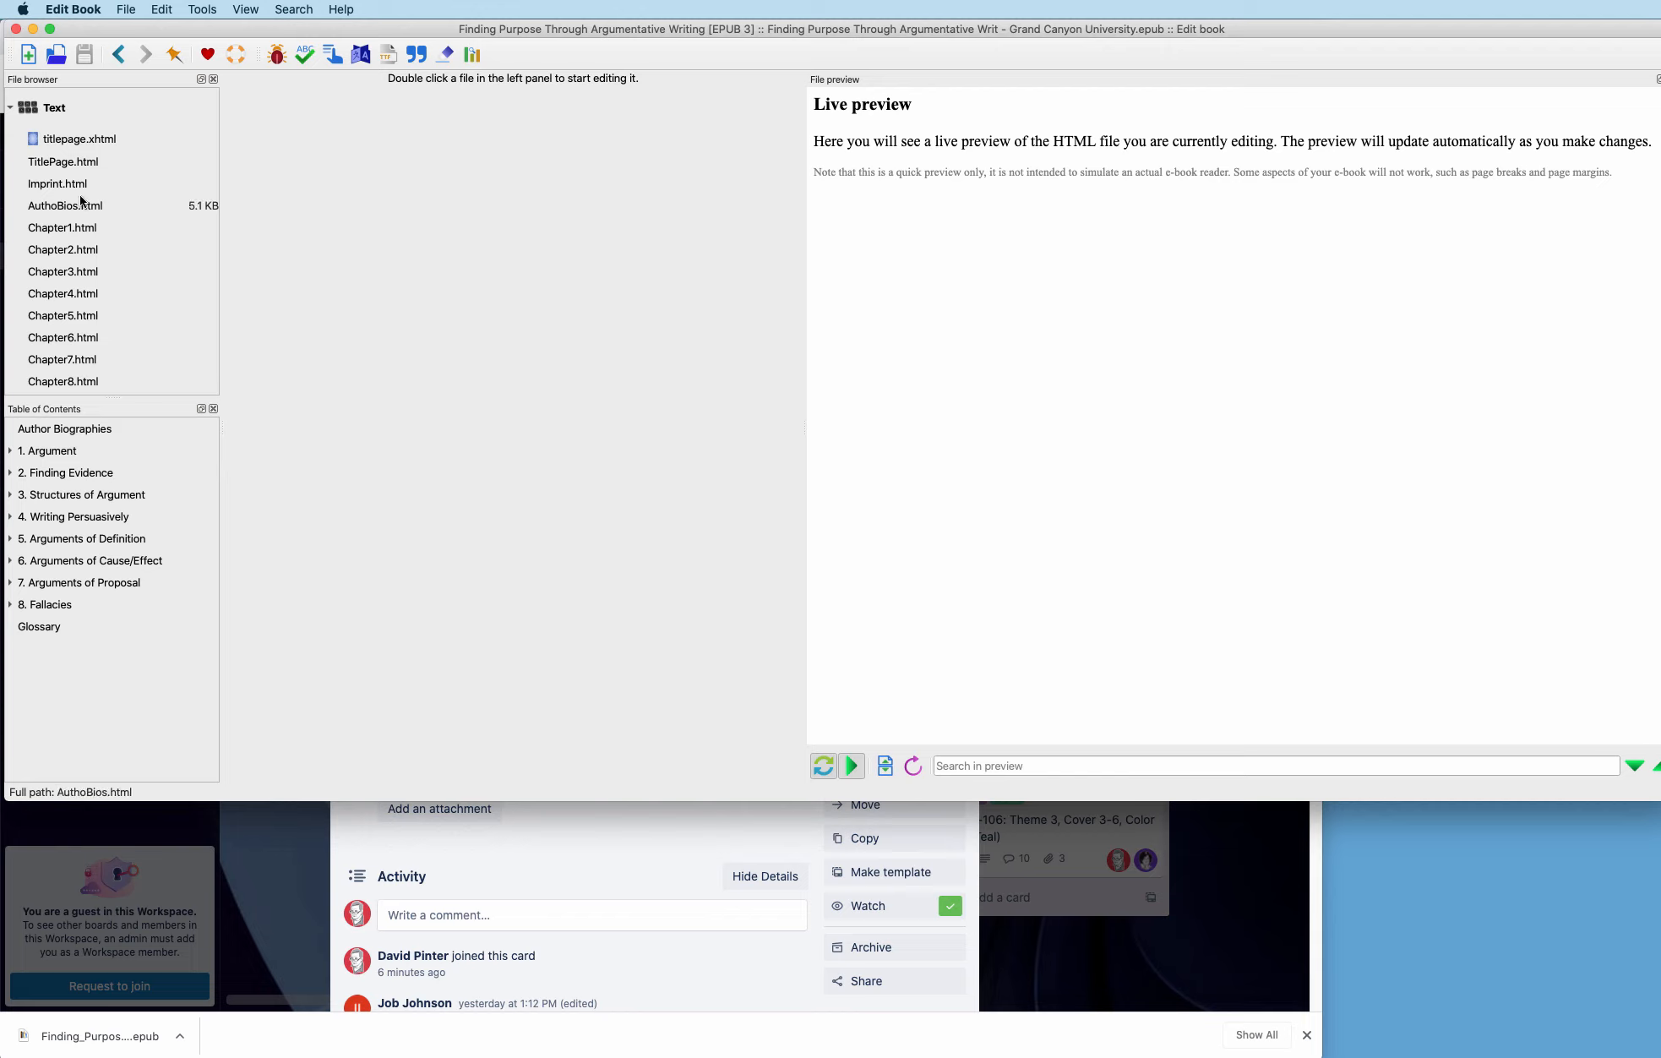
# Step: Examine the book's text, style, image and font files in the editor's file browser
pyautogui.scroll(-5, 72, 218)
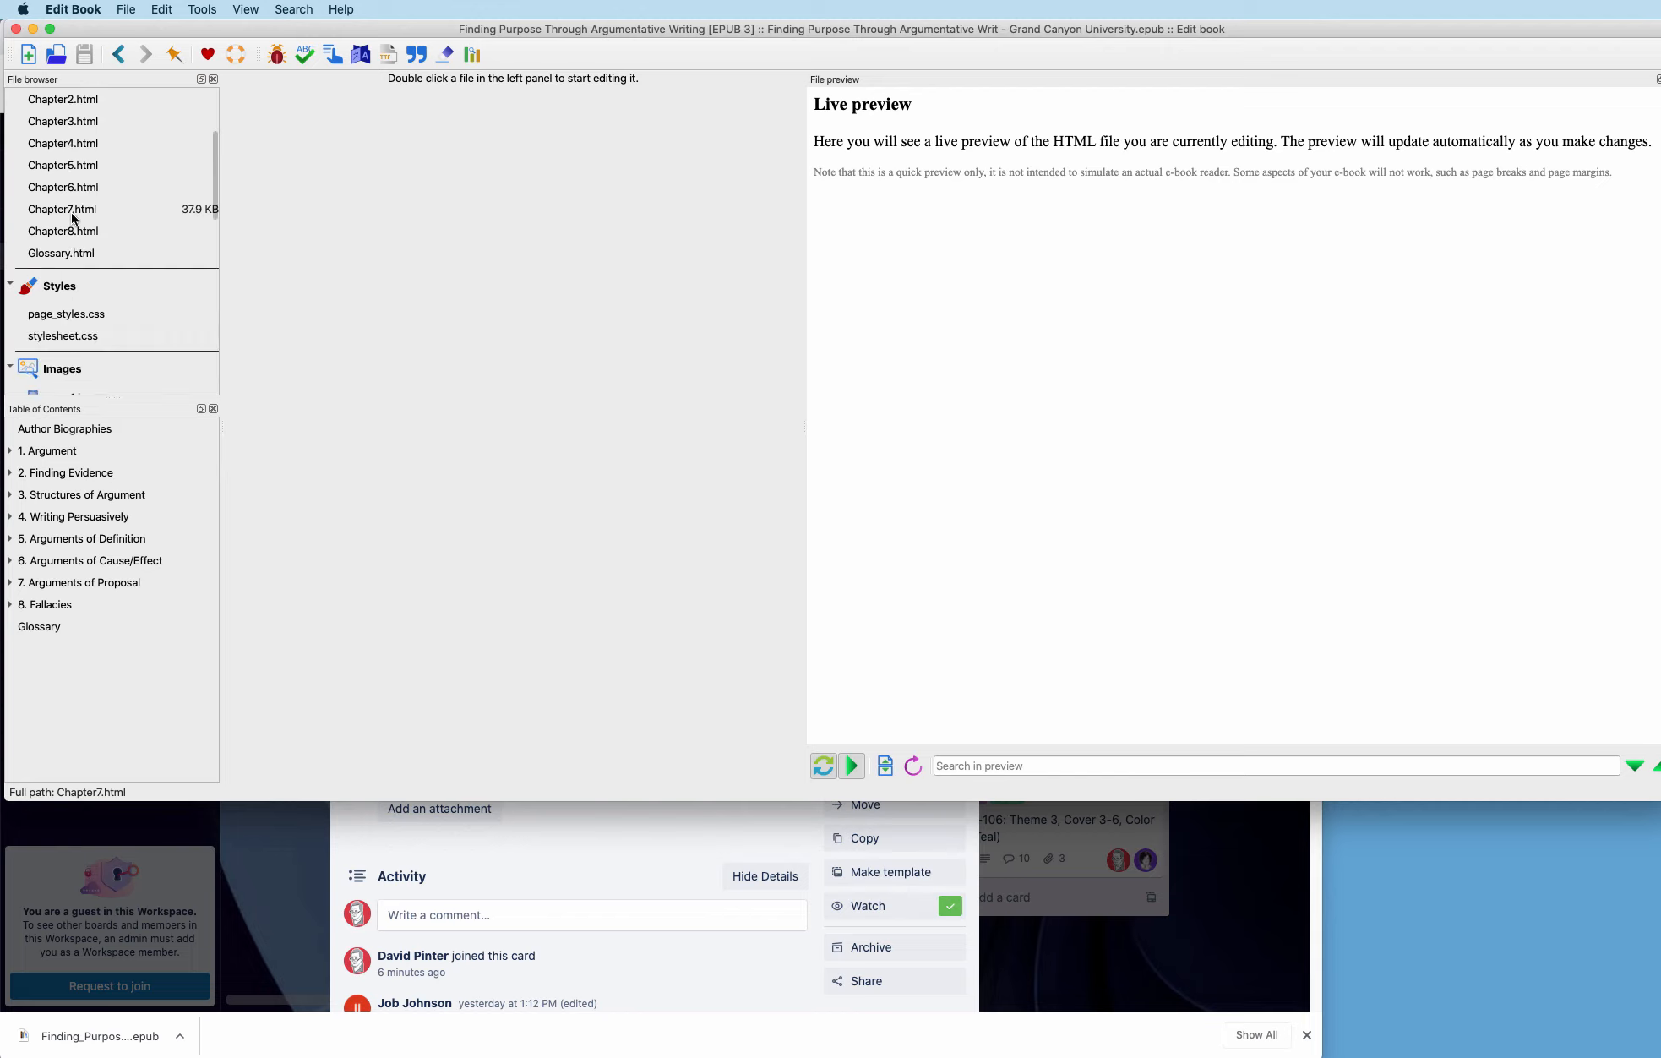
pyautogui.scroll(5, 72, 218)
pyautogui.scroll(-5, 85, 228)
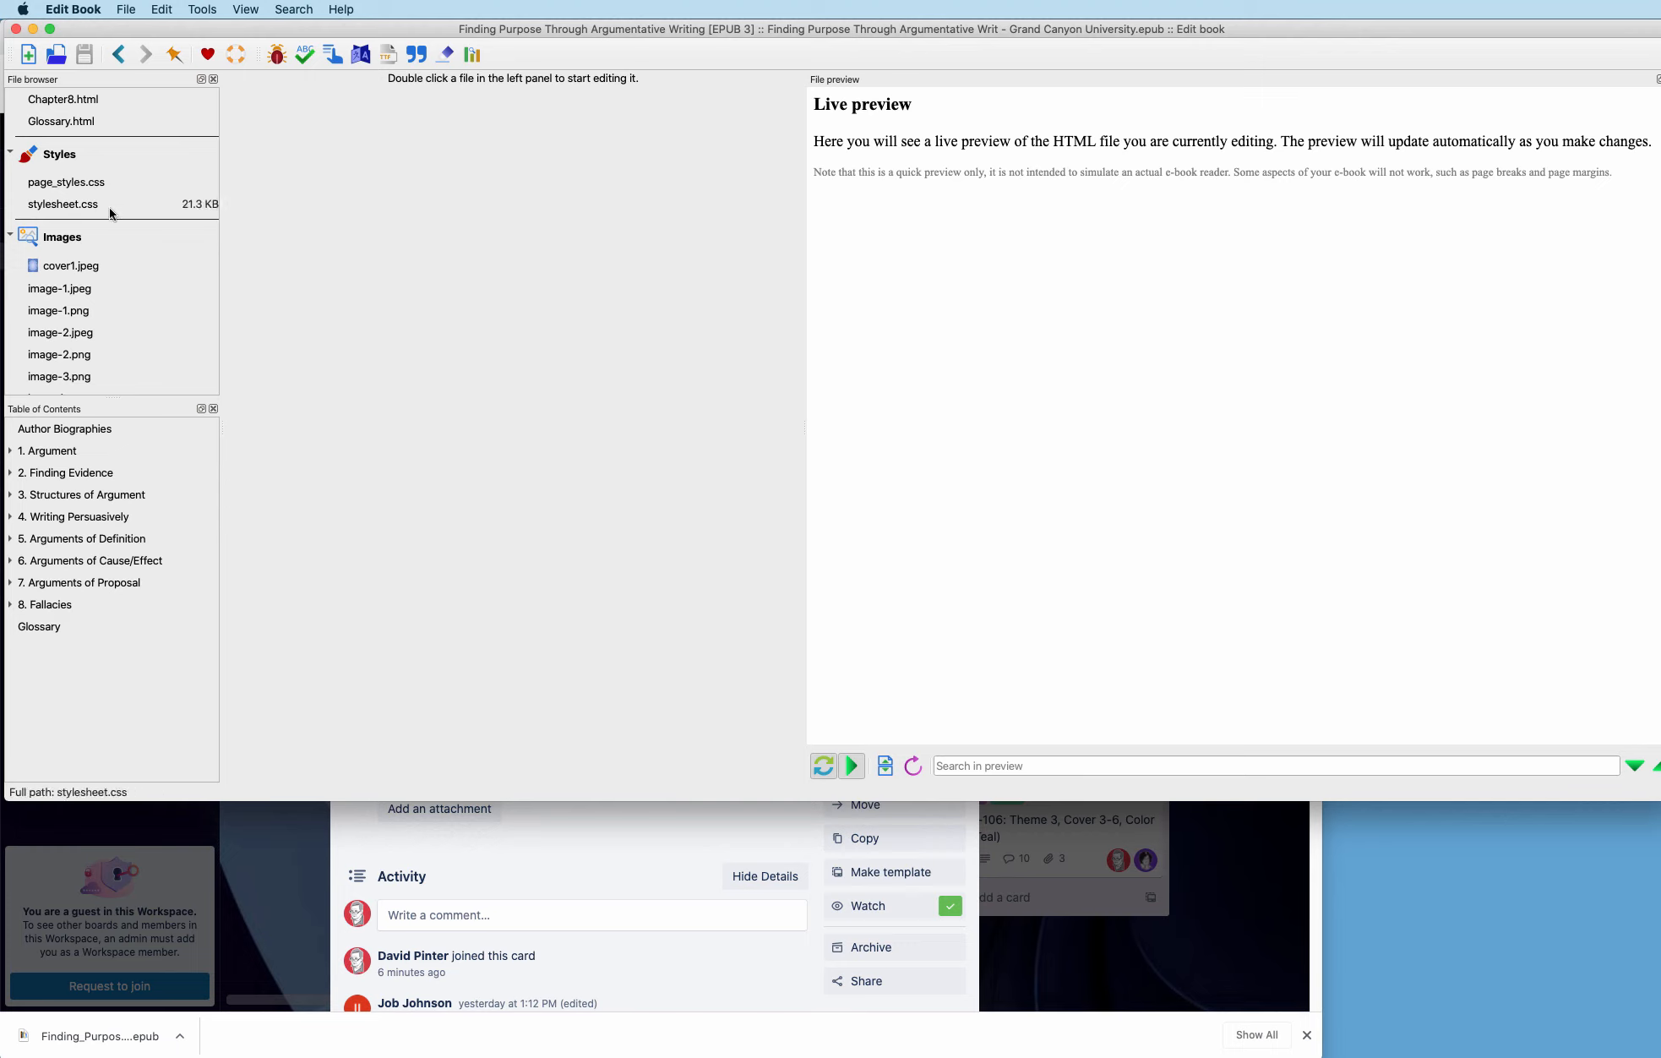
pyautogui.scroll(-5, 109, 208)
pyautogui.scroll(-1, 109, 208)
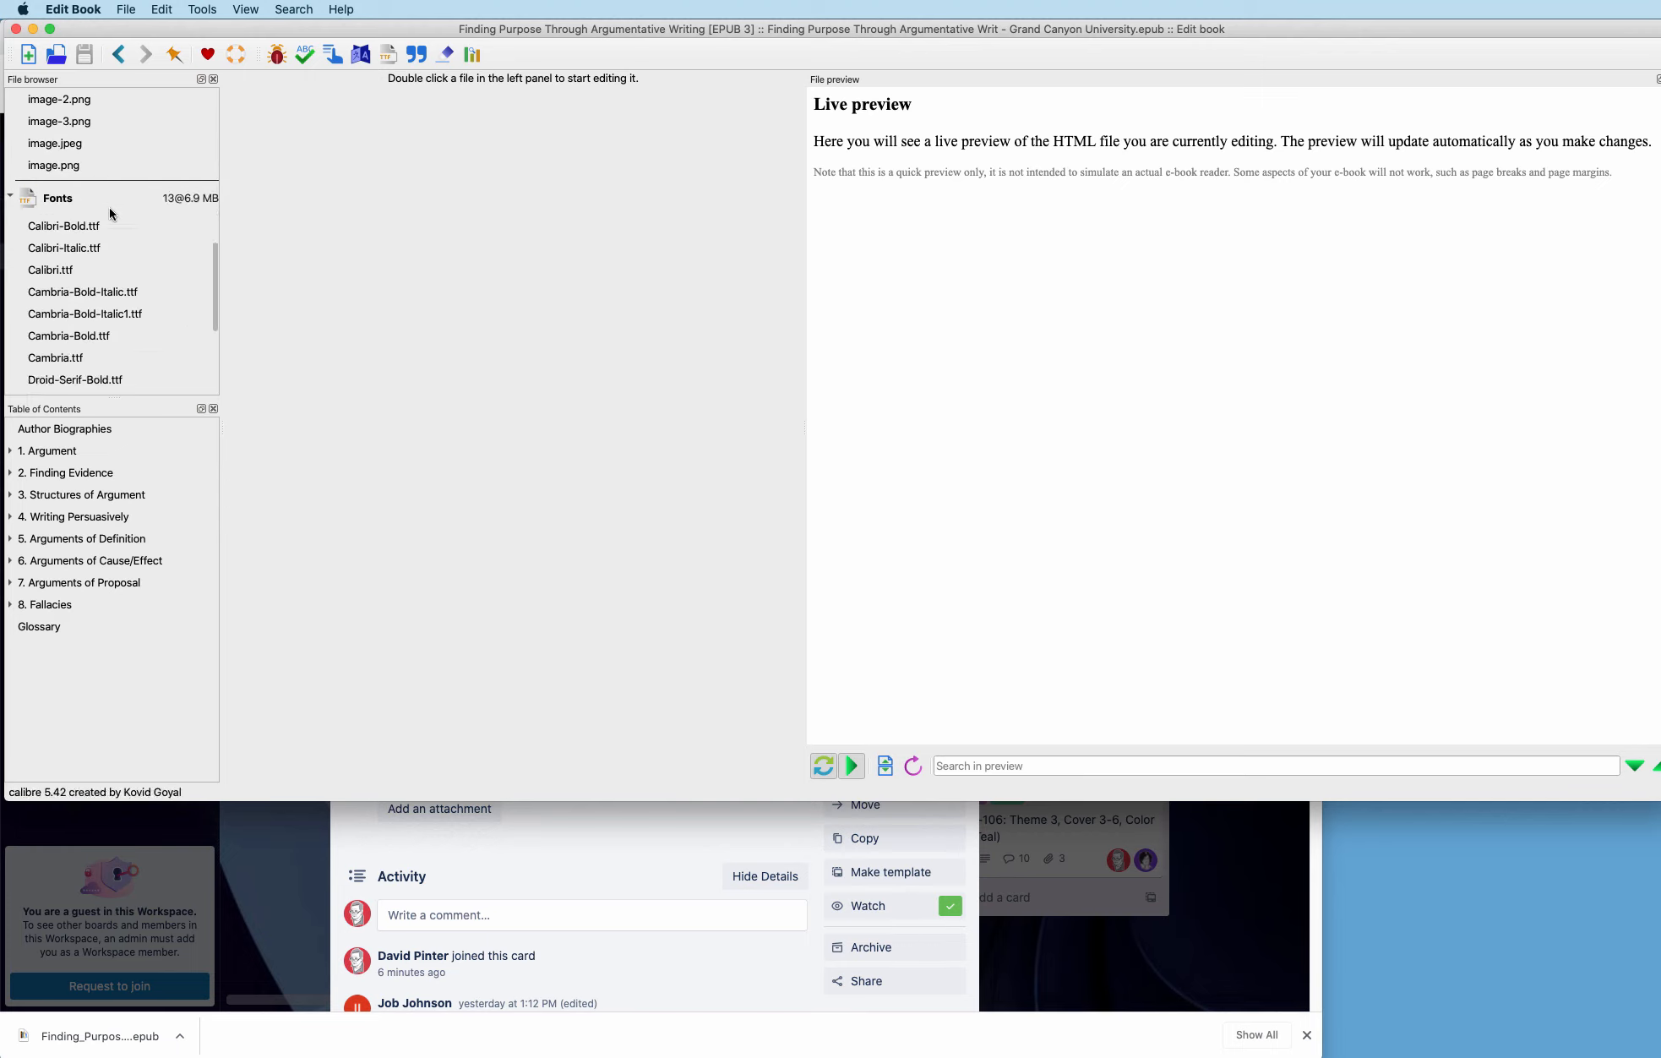
pyautogui.scroll(-1, 109, 208)
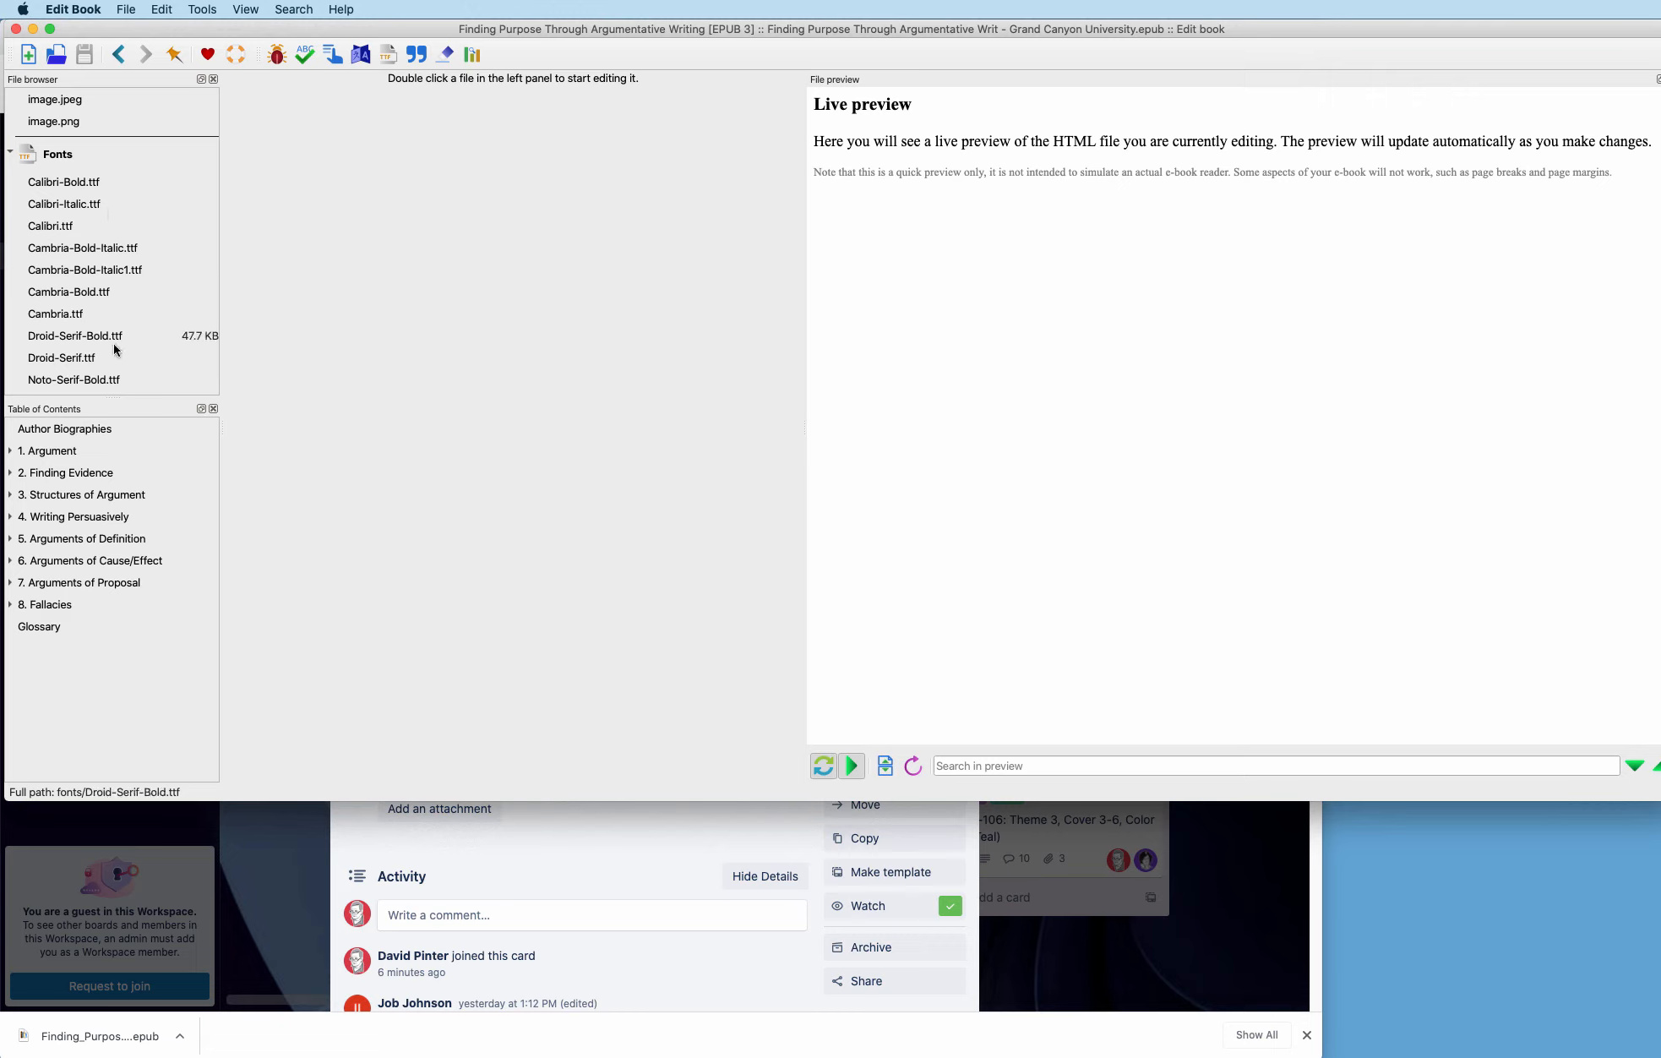
pyautogui.scroll(-1, 113, 342)
pyautogui.scroll(10, 114, 342)
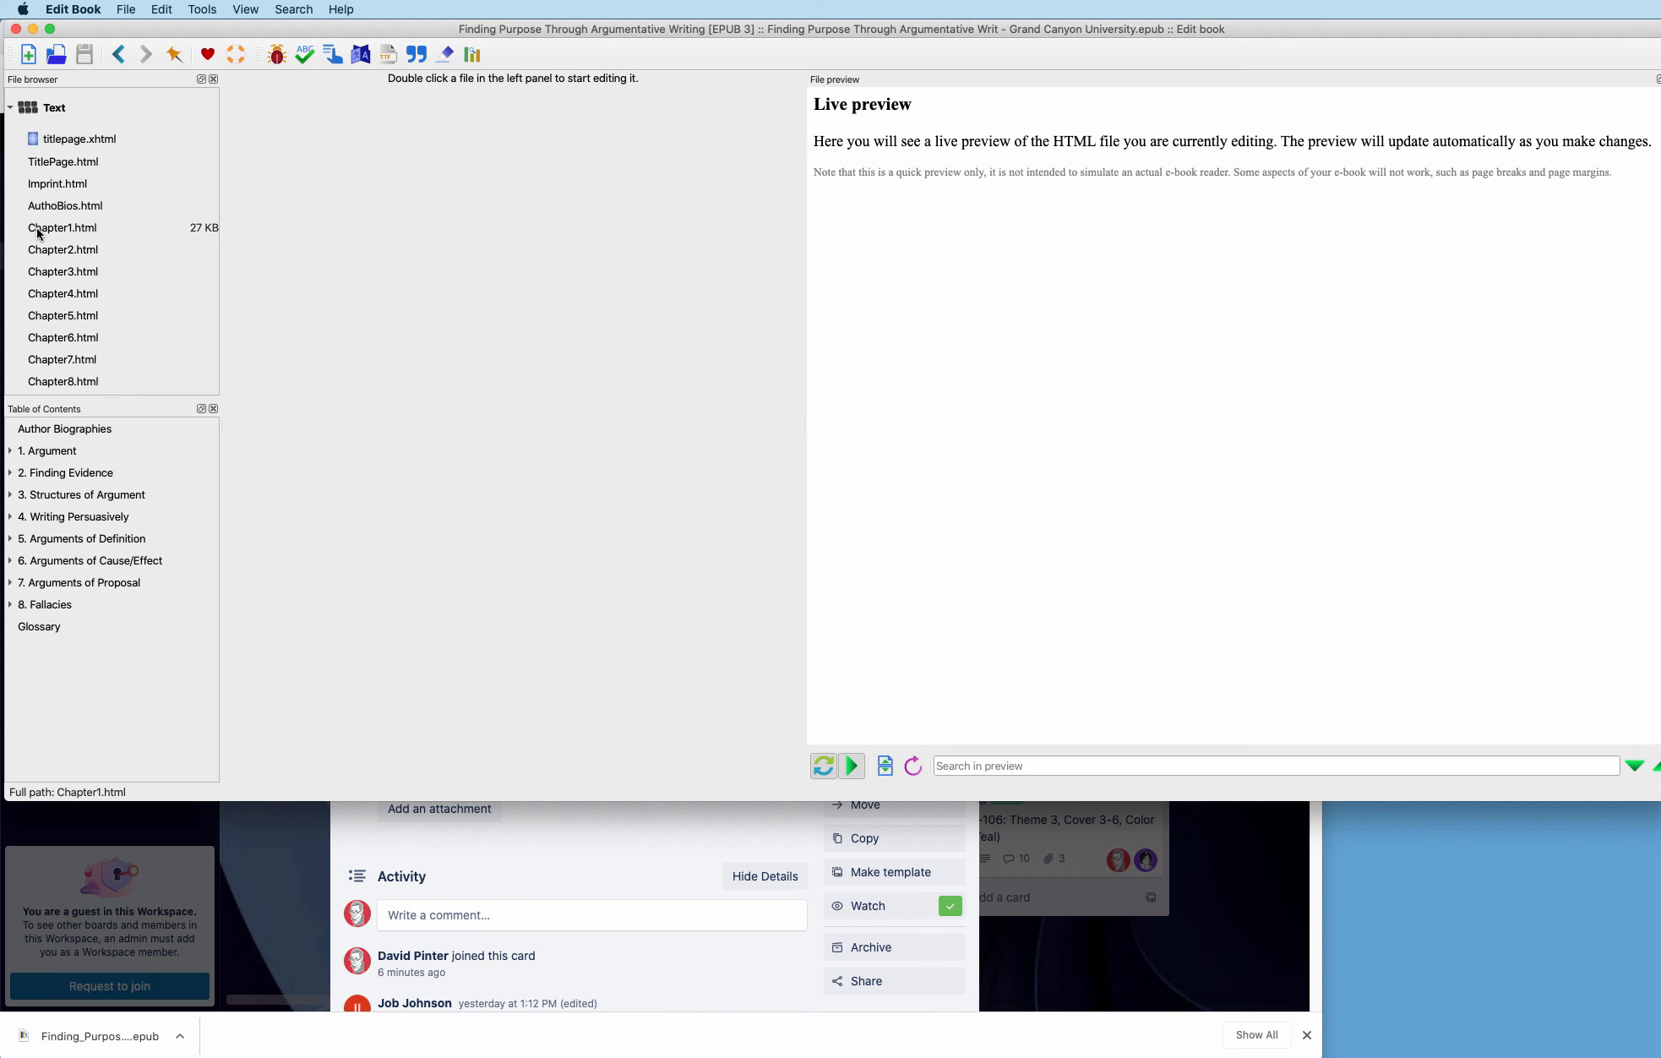
# Step: Open Chapter1.html and stylesheet.css from the file browser for editing
pyautogui.doubleClick(62, 225)
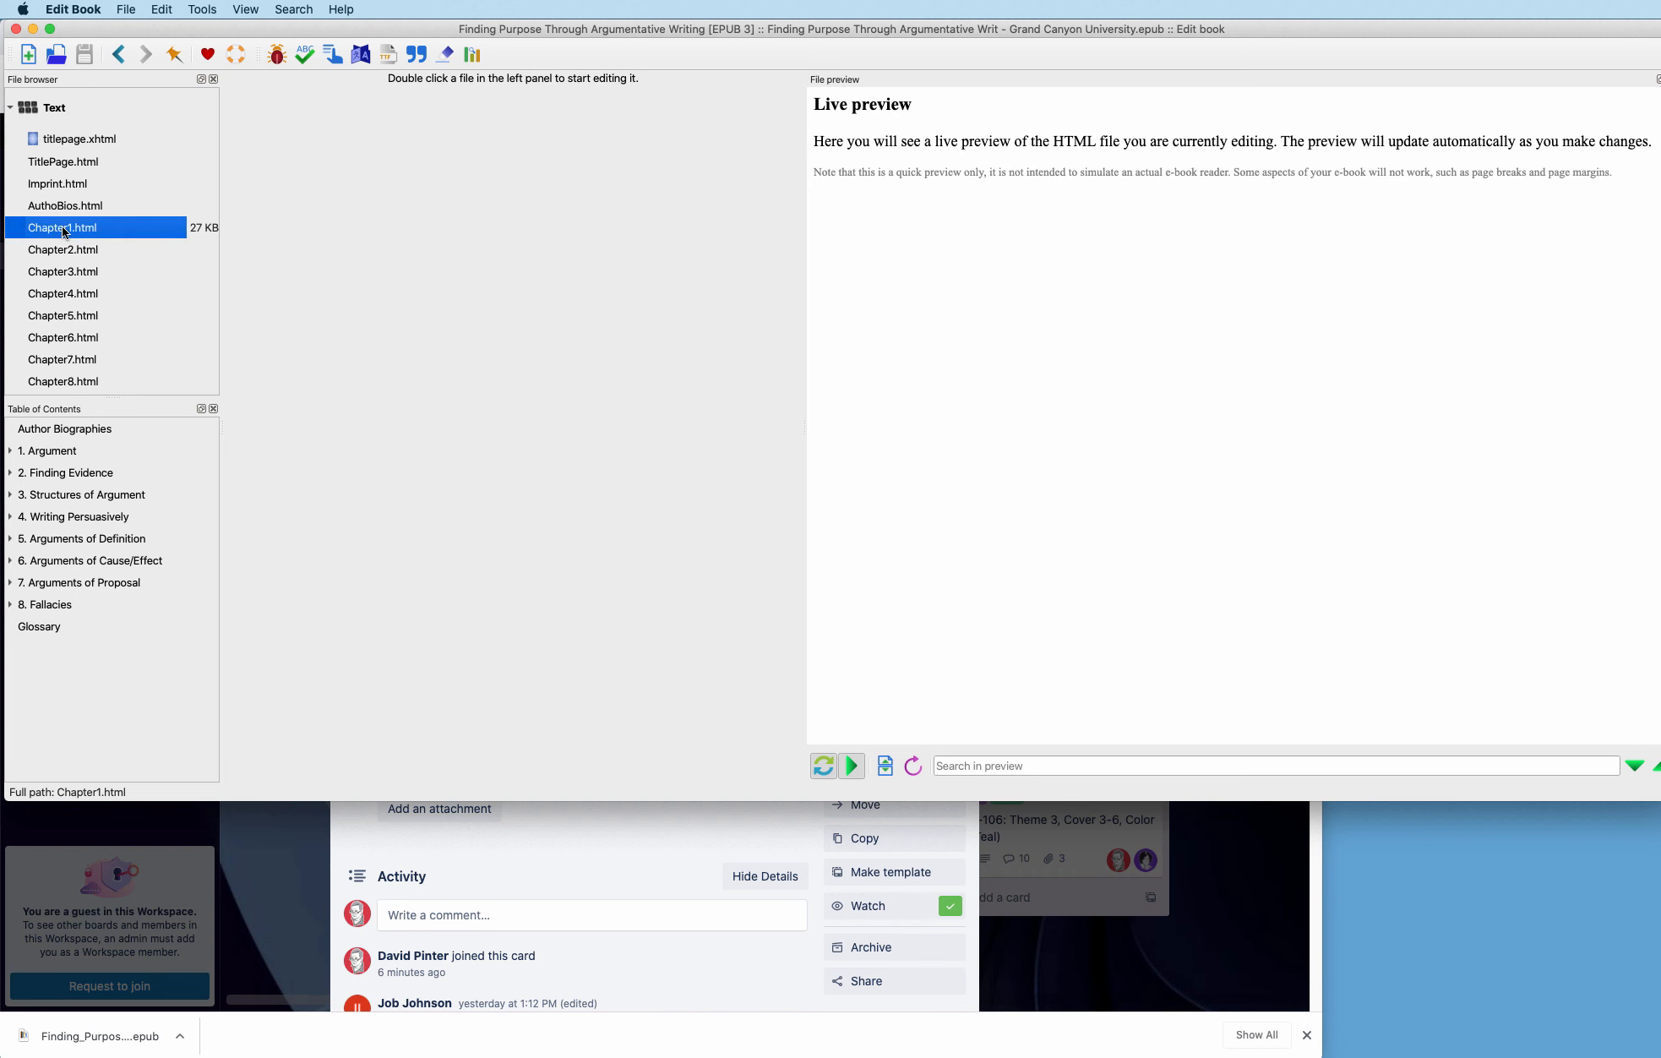
pyautogui.scroll(-5, 162, 255)
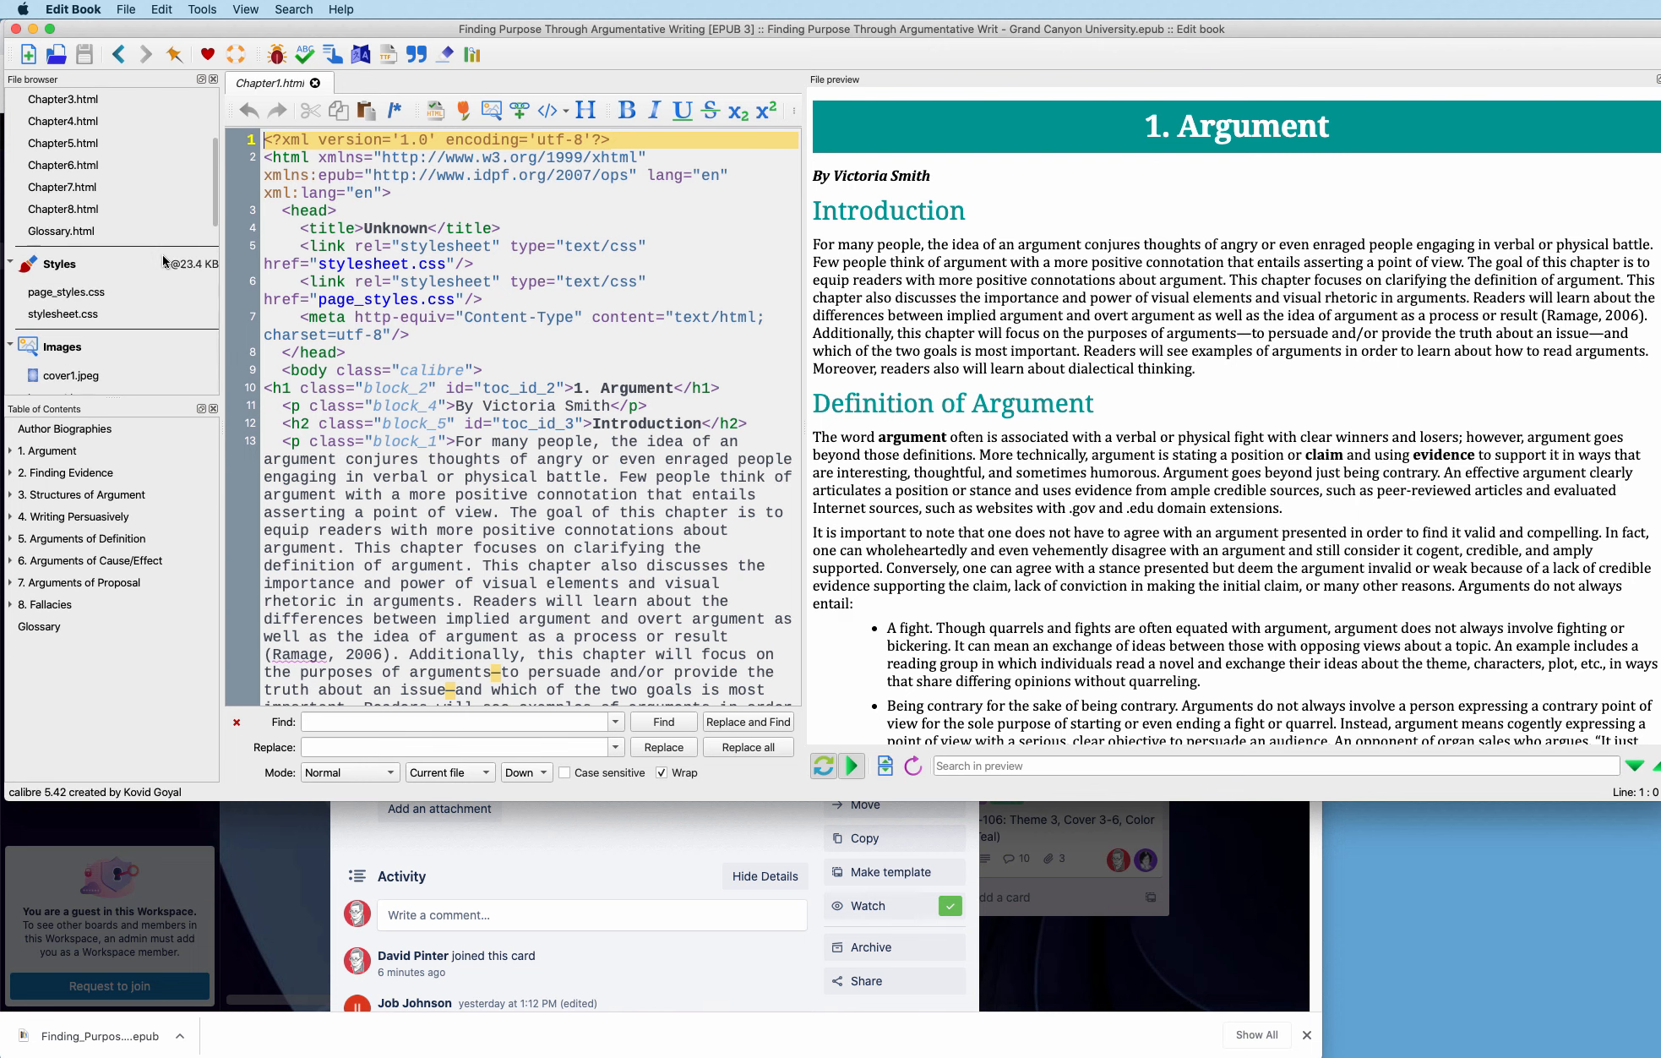
pyautogui.doubleClick(77, 316)
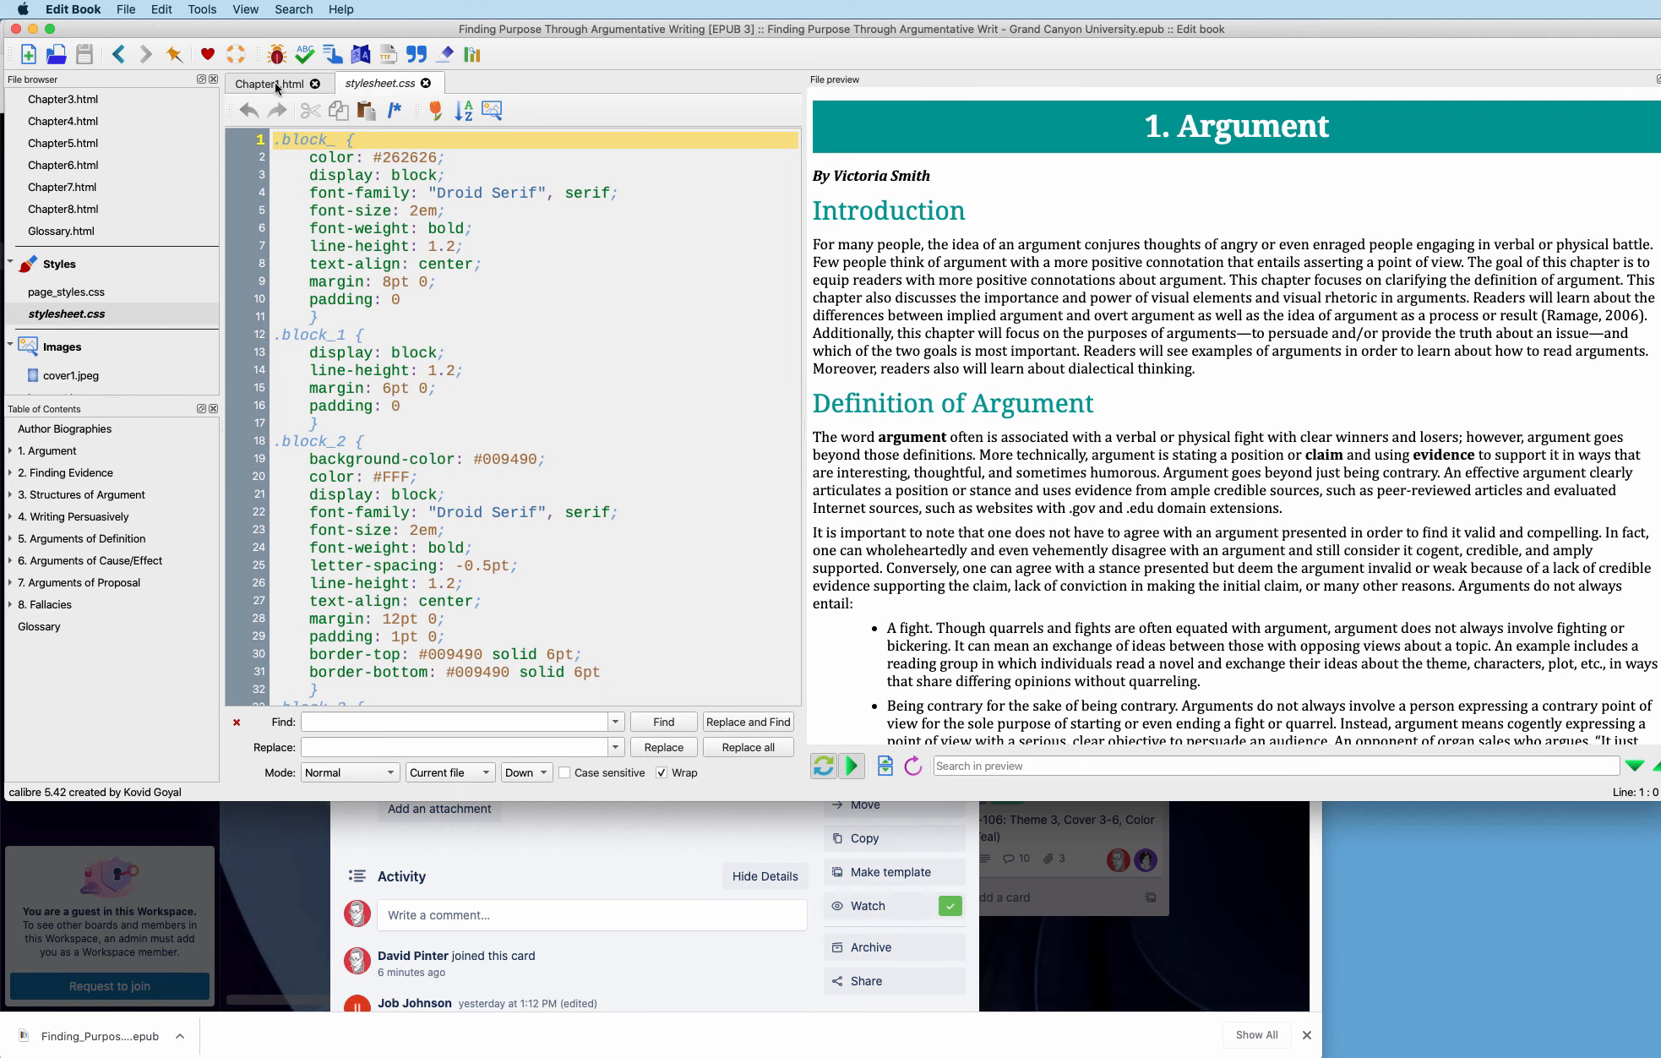
# Step: Review Chapter1.html in the live preview, checking heading styles, links, the Figure 1.1 alt text, exercise boxes, key terms and references
pyautogui.click(278, 85)
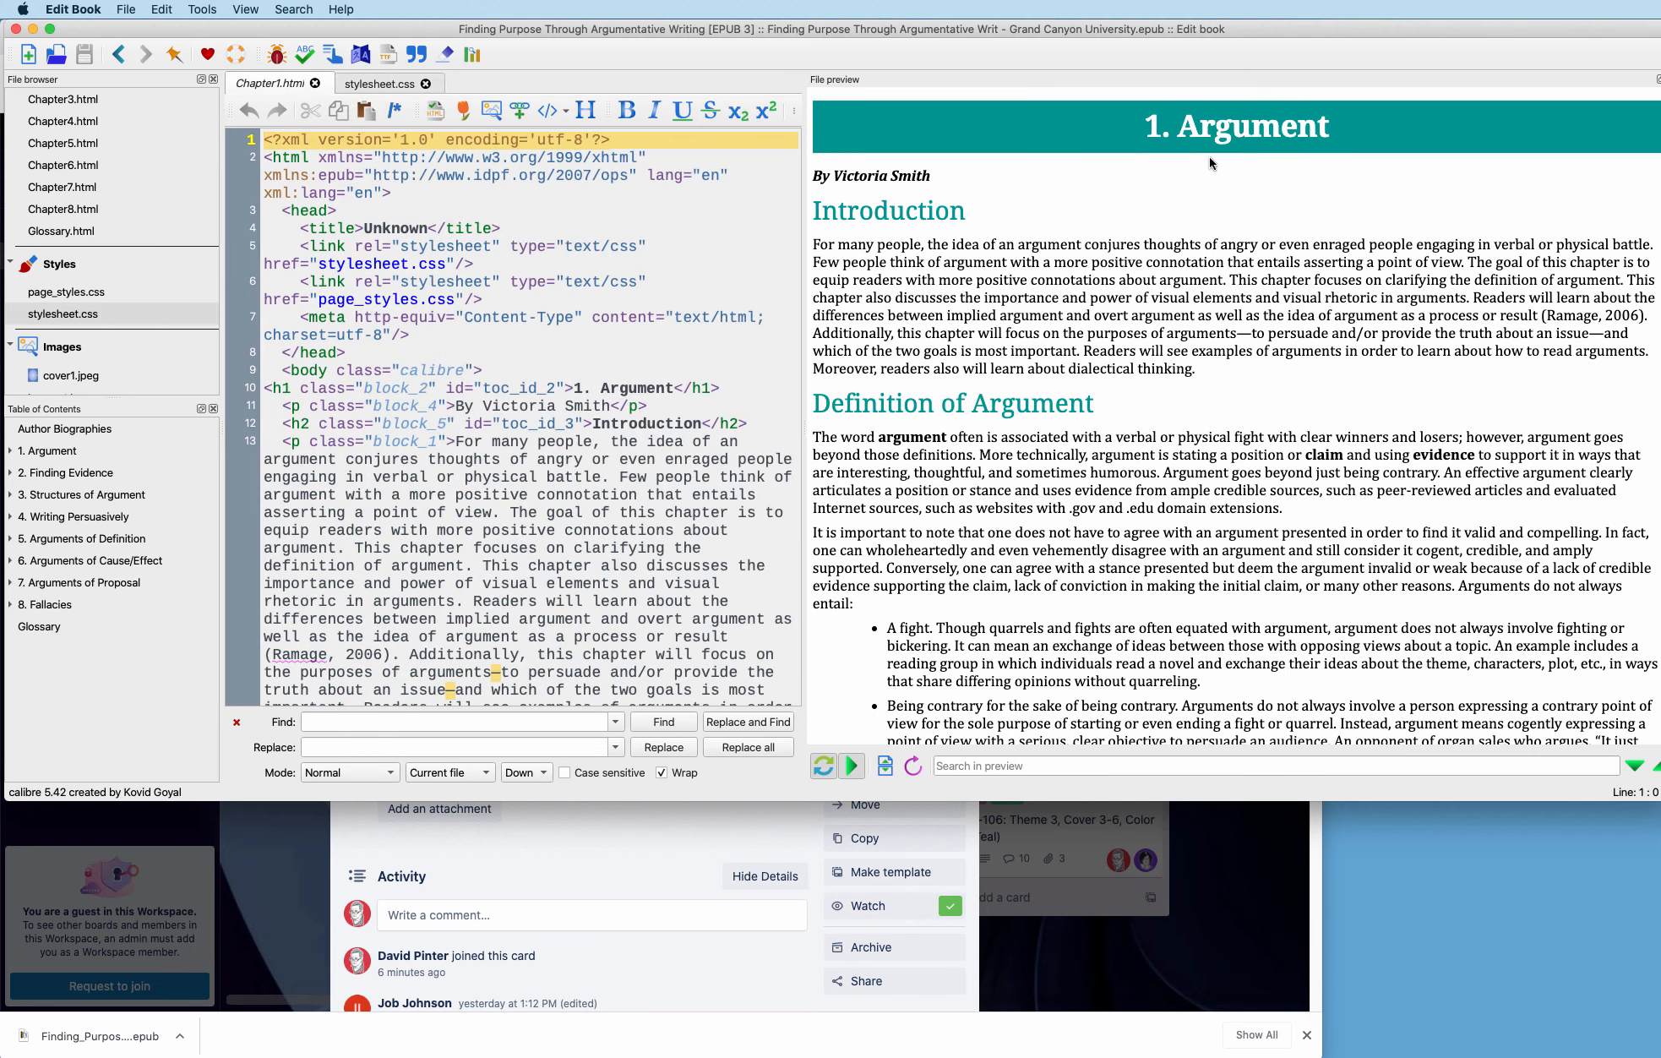
pyautogui.scroll(-10, 1145, 317)
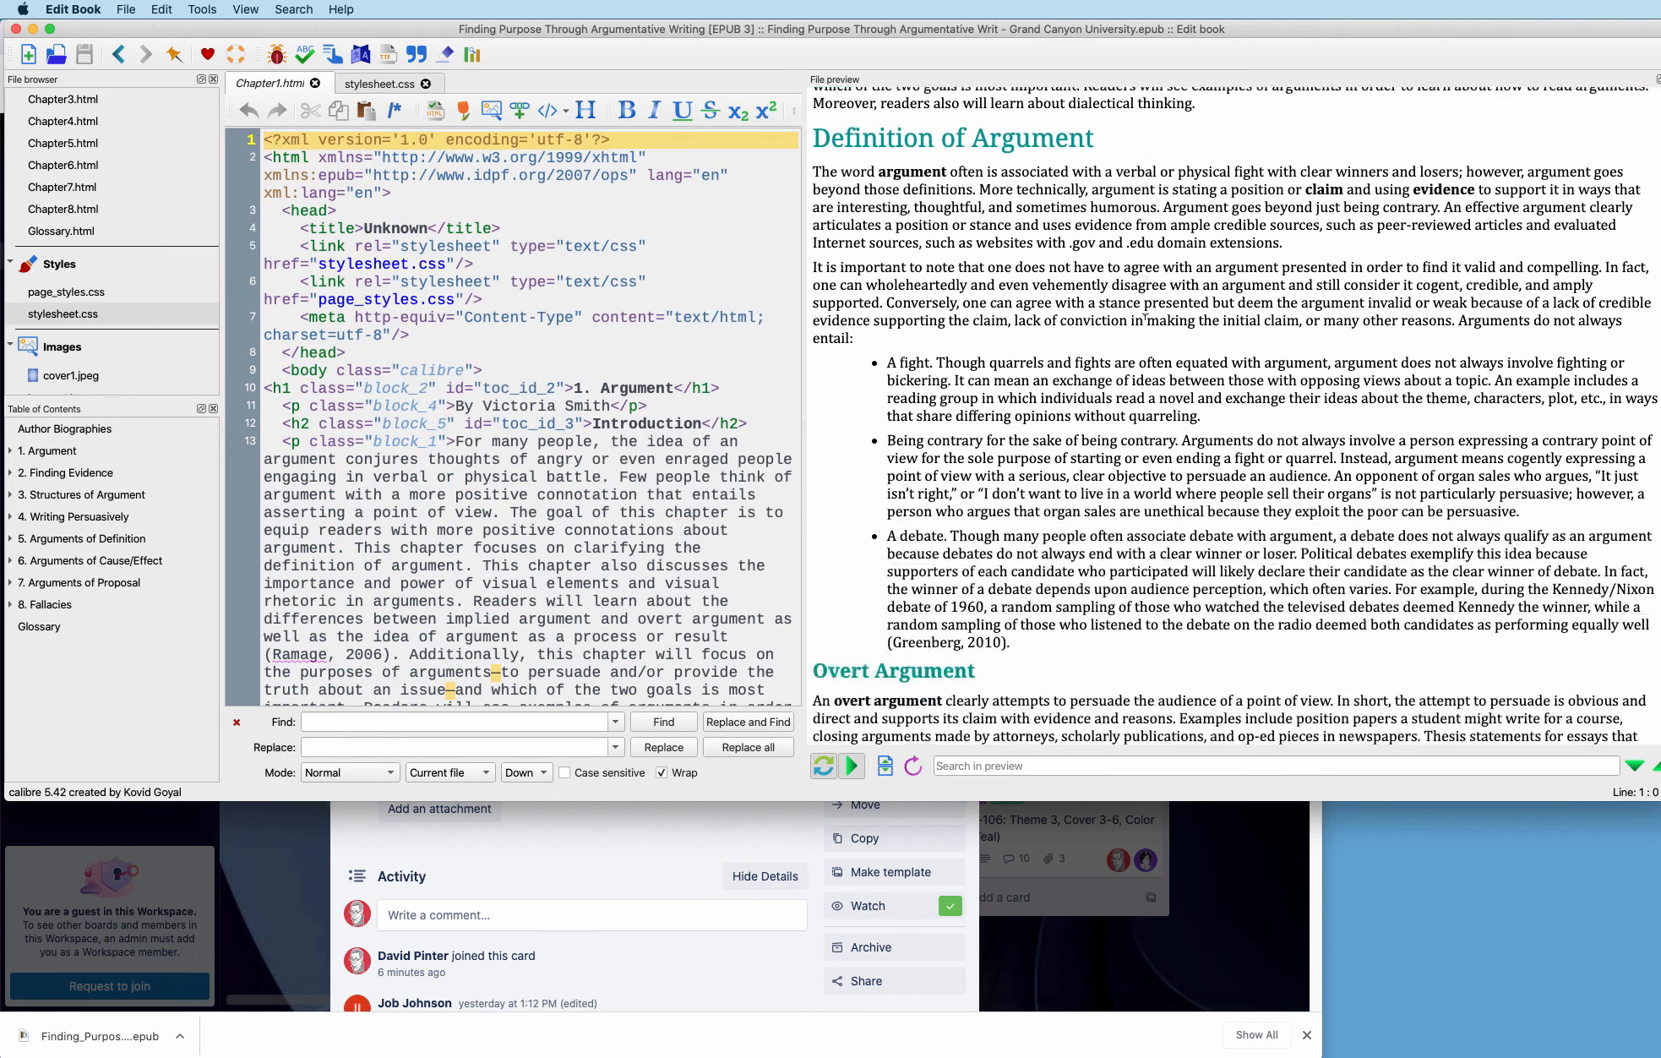
pyautogui.scroll(-10, 1145, 317)
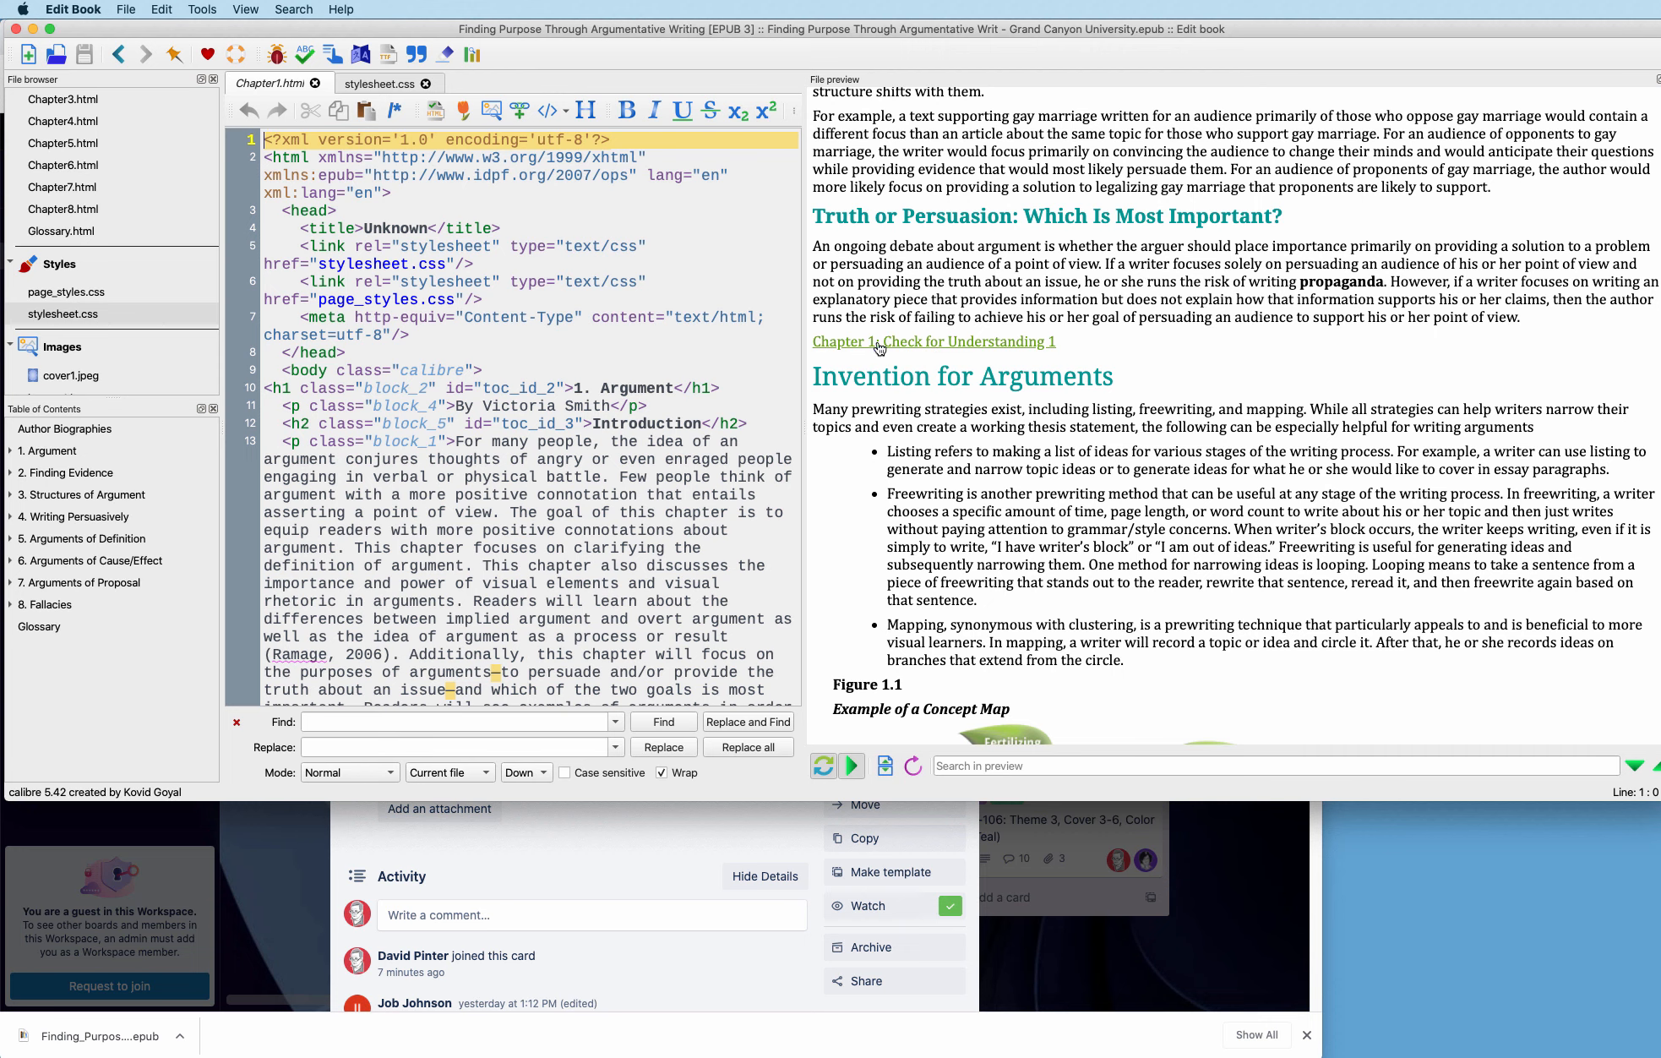
pyautogui.scroll(-3, 1167, 435)
pyautogui.scroll(-10, 1167, 436)
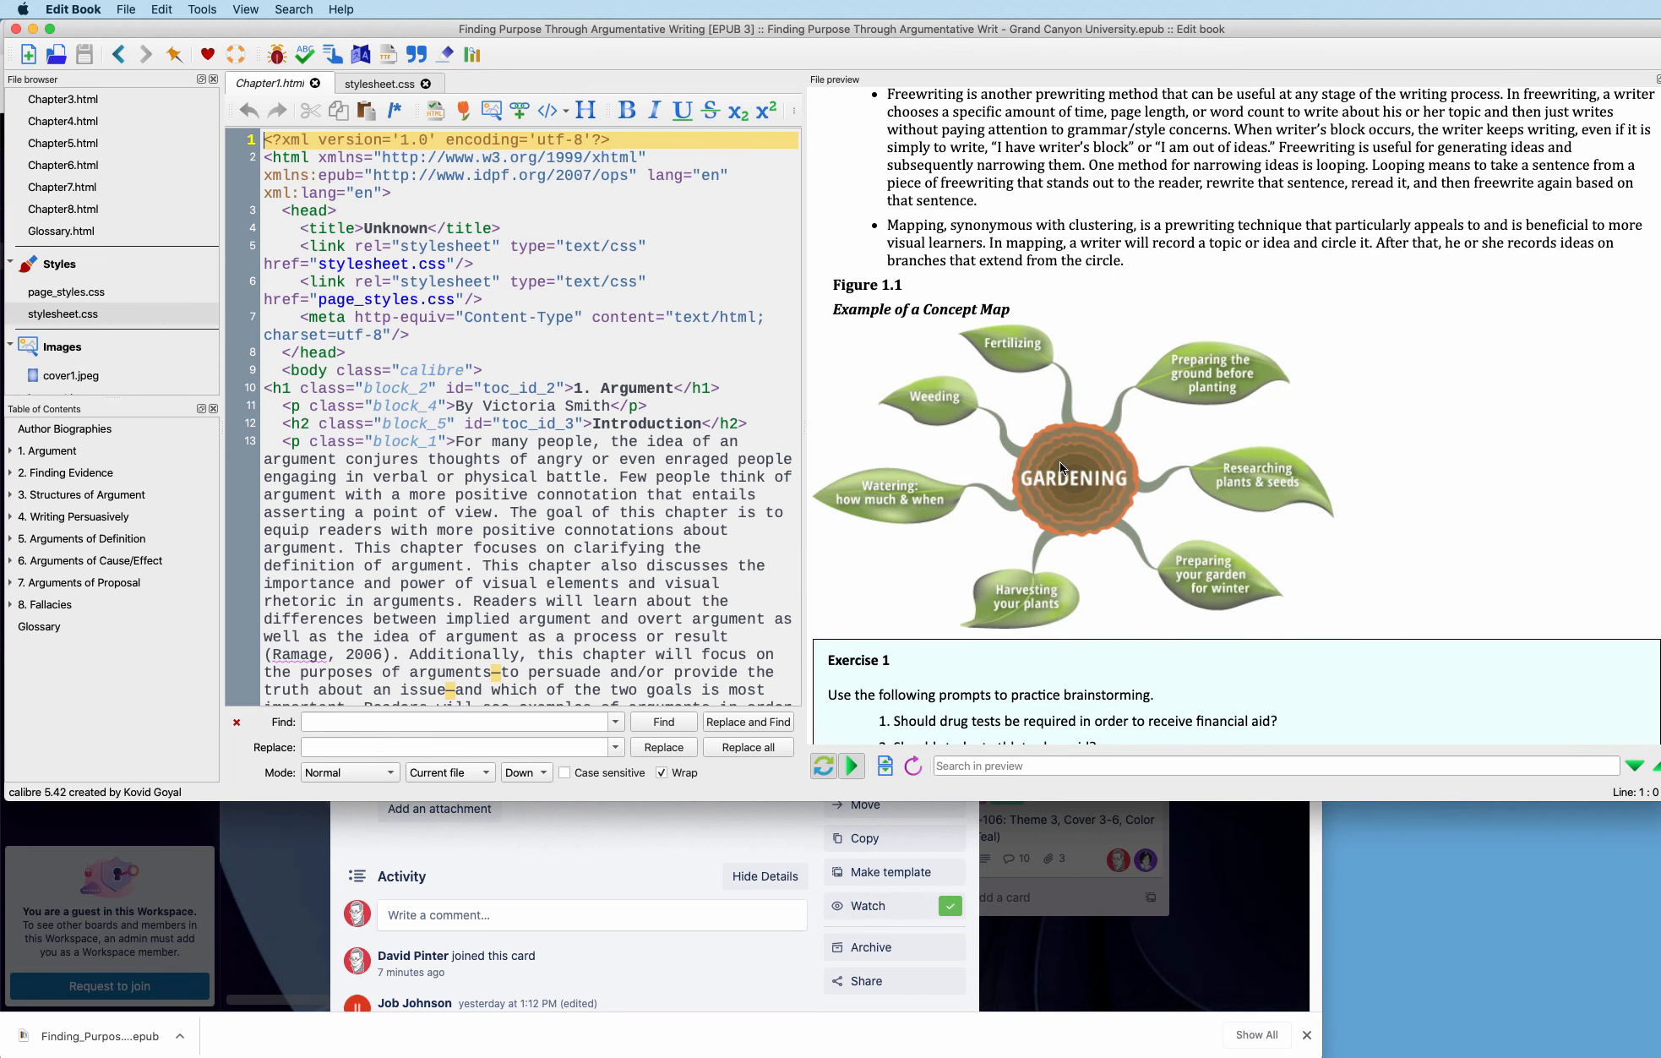
pyautogui.moveTo(1060, 463)
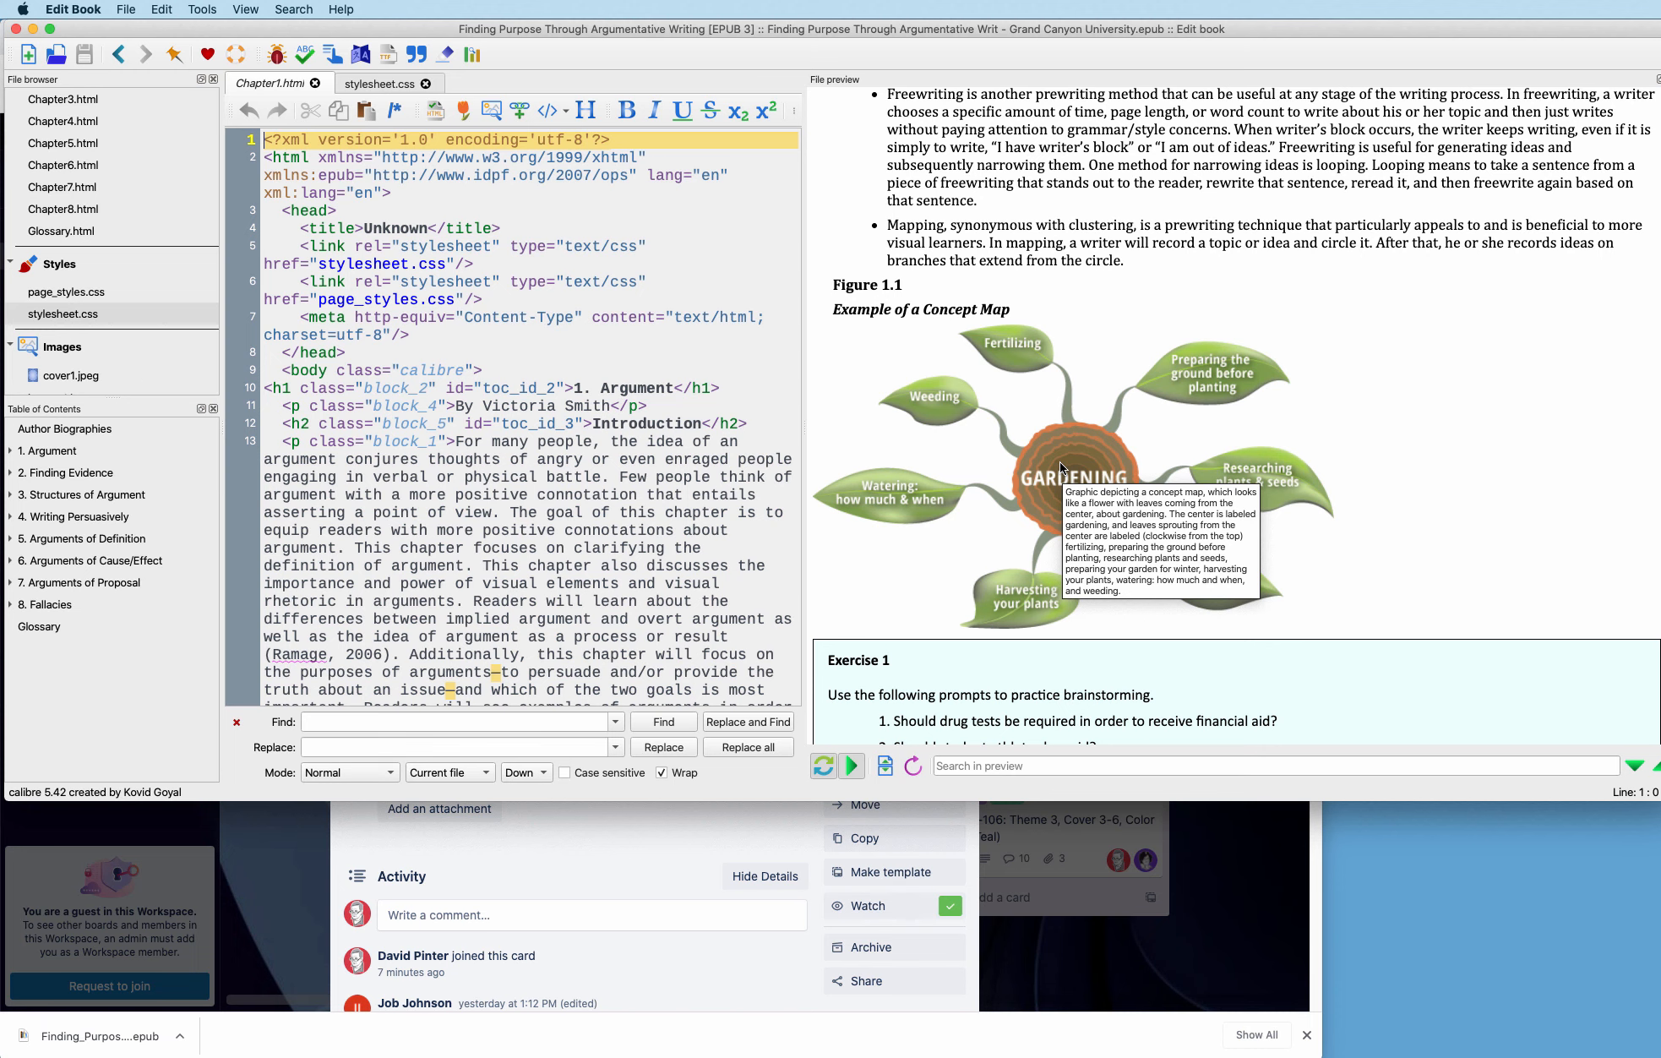
pyautogui.scroll(-10, 1058, 460)
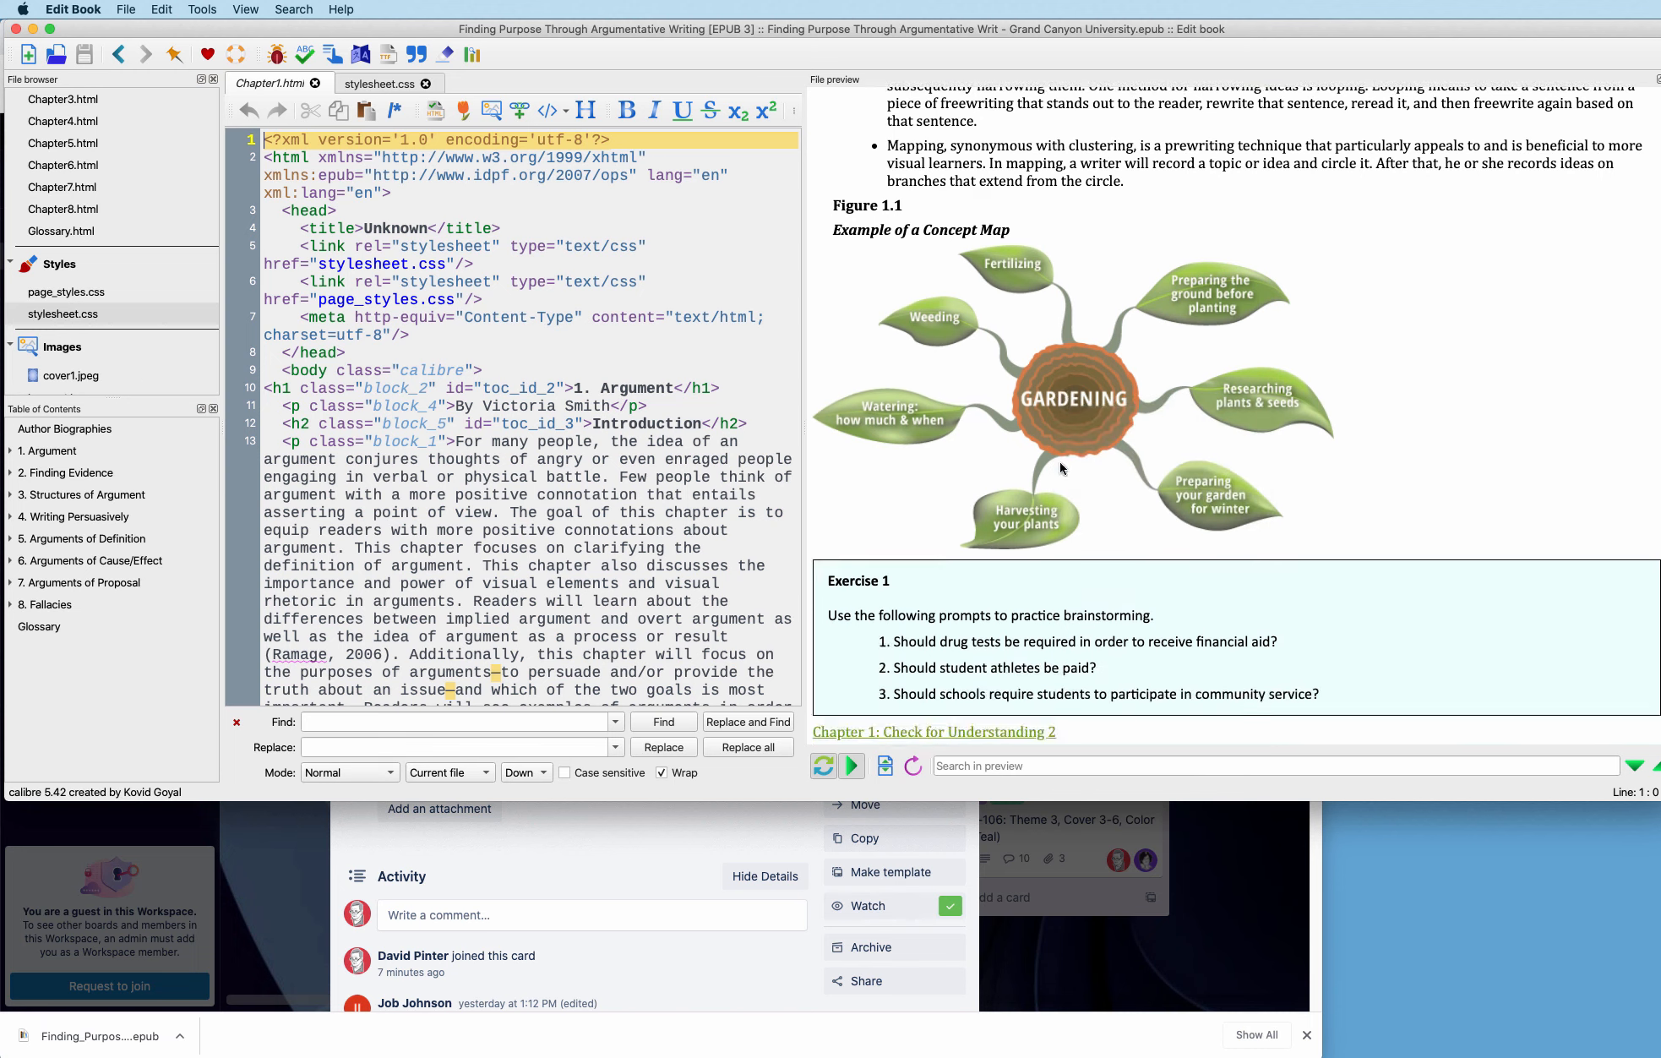
pyautogui.scroll(-20, 1192, 456)
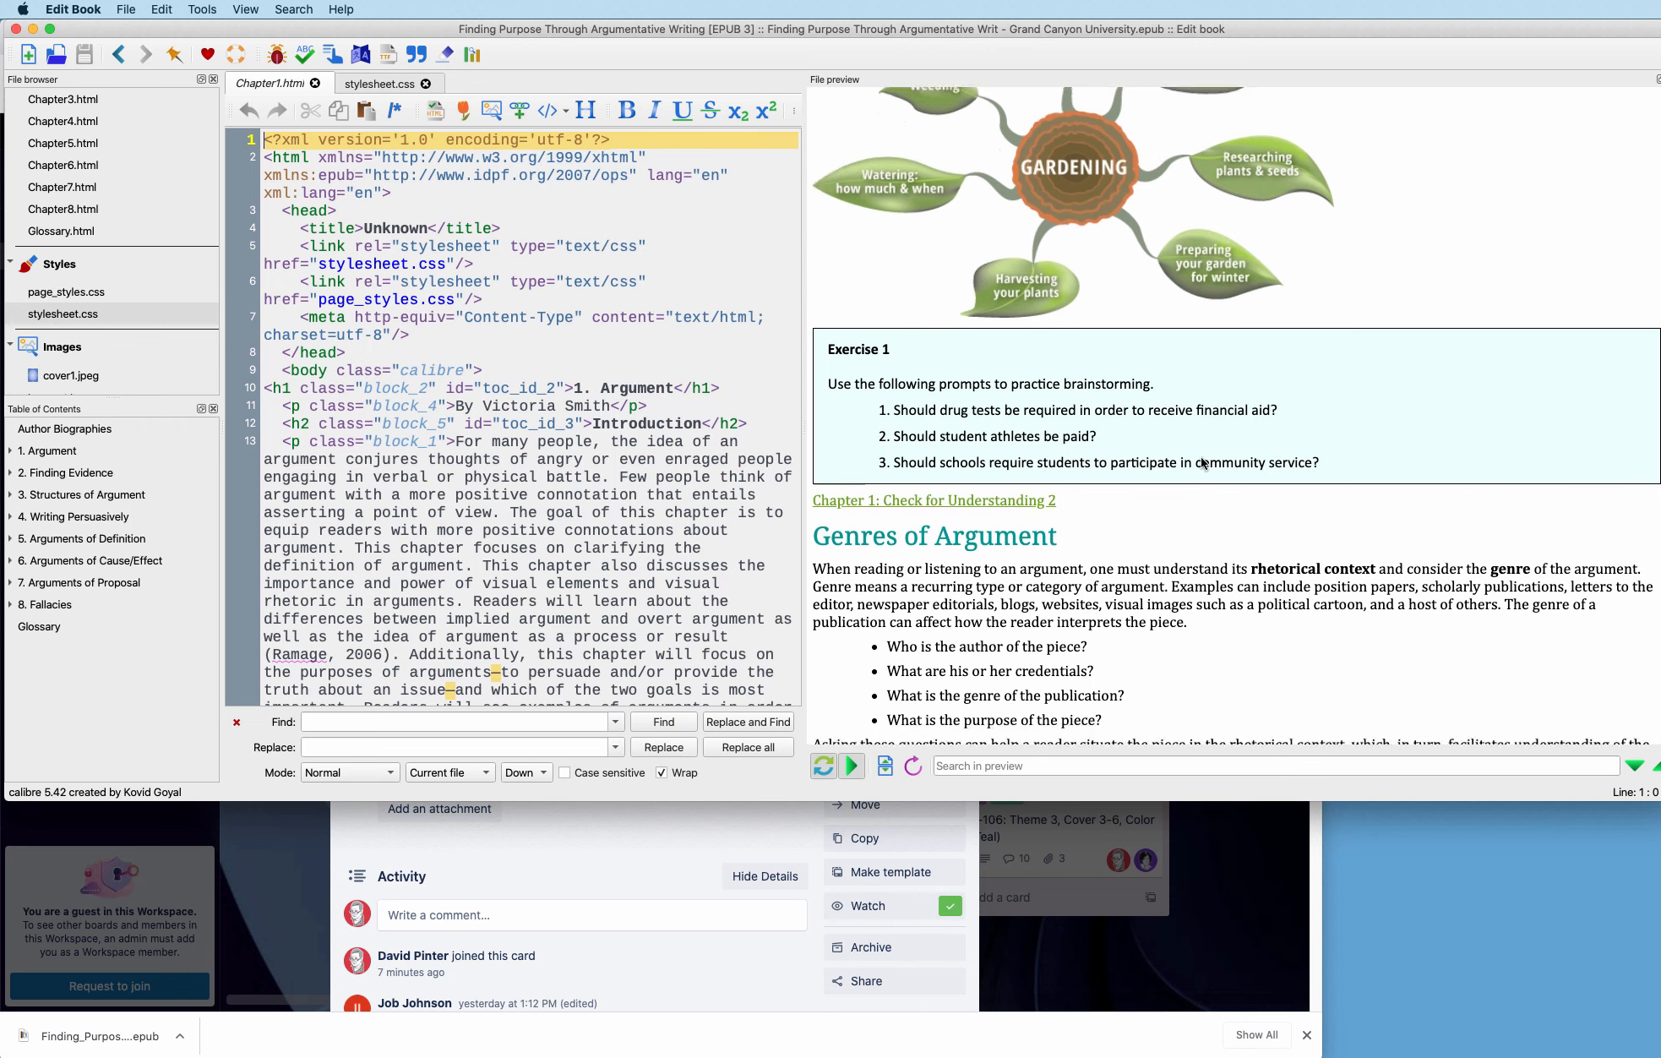
pyautogui.scroll(-15, 1203, 462)
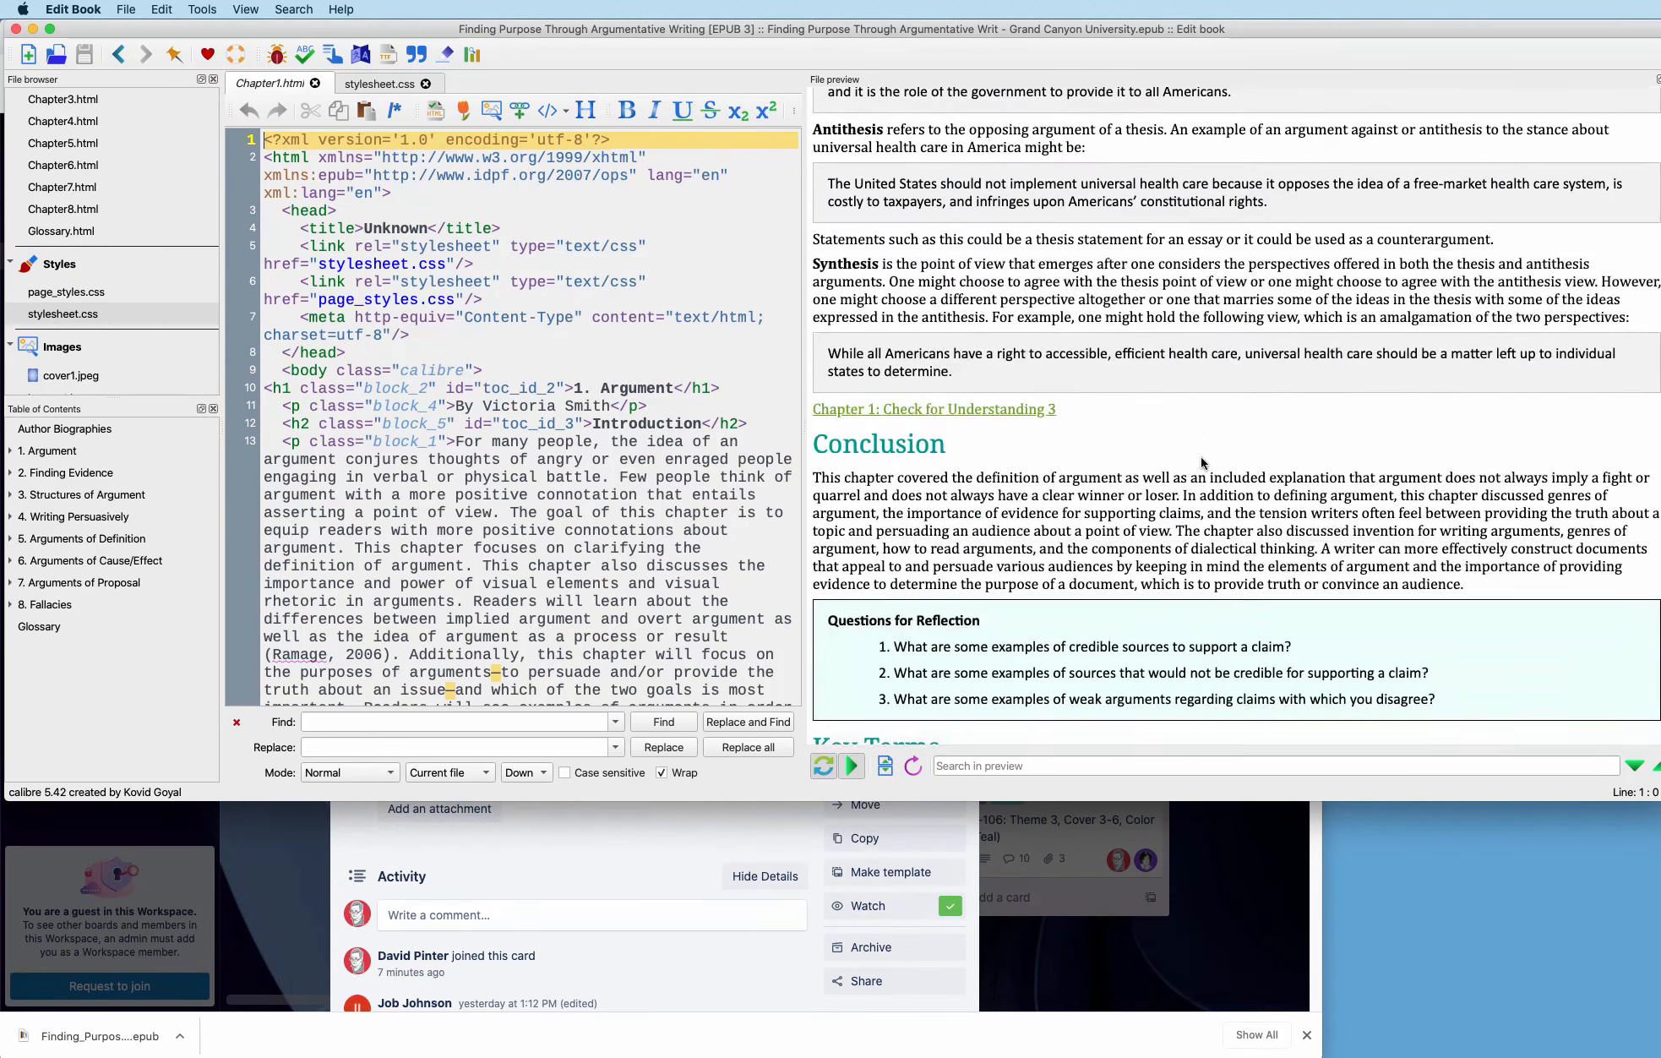
pyautogui.scroll(-10, 1202, 462)
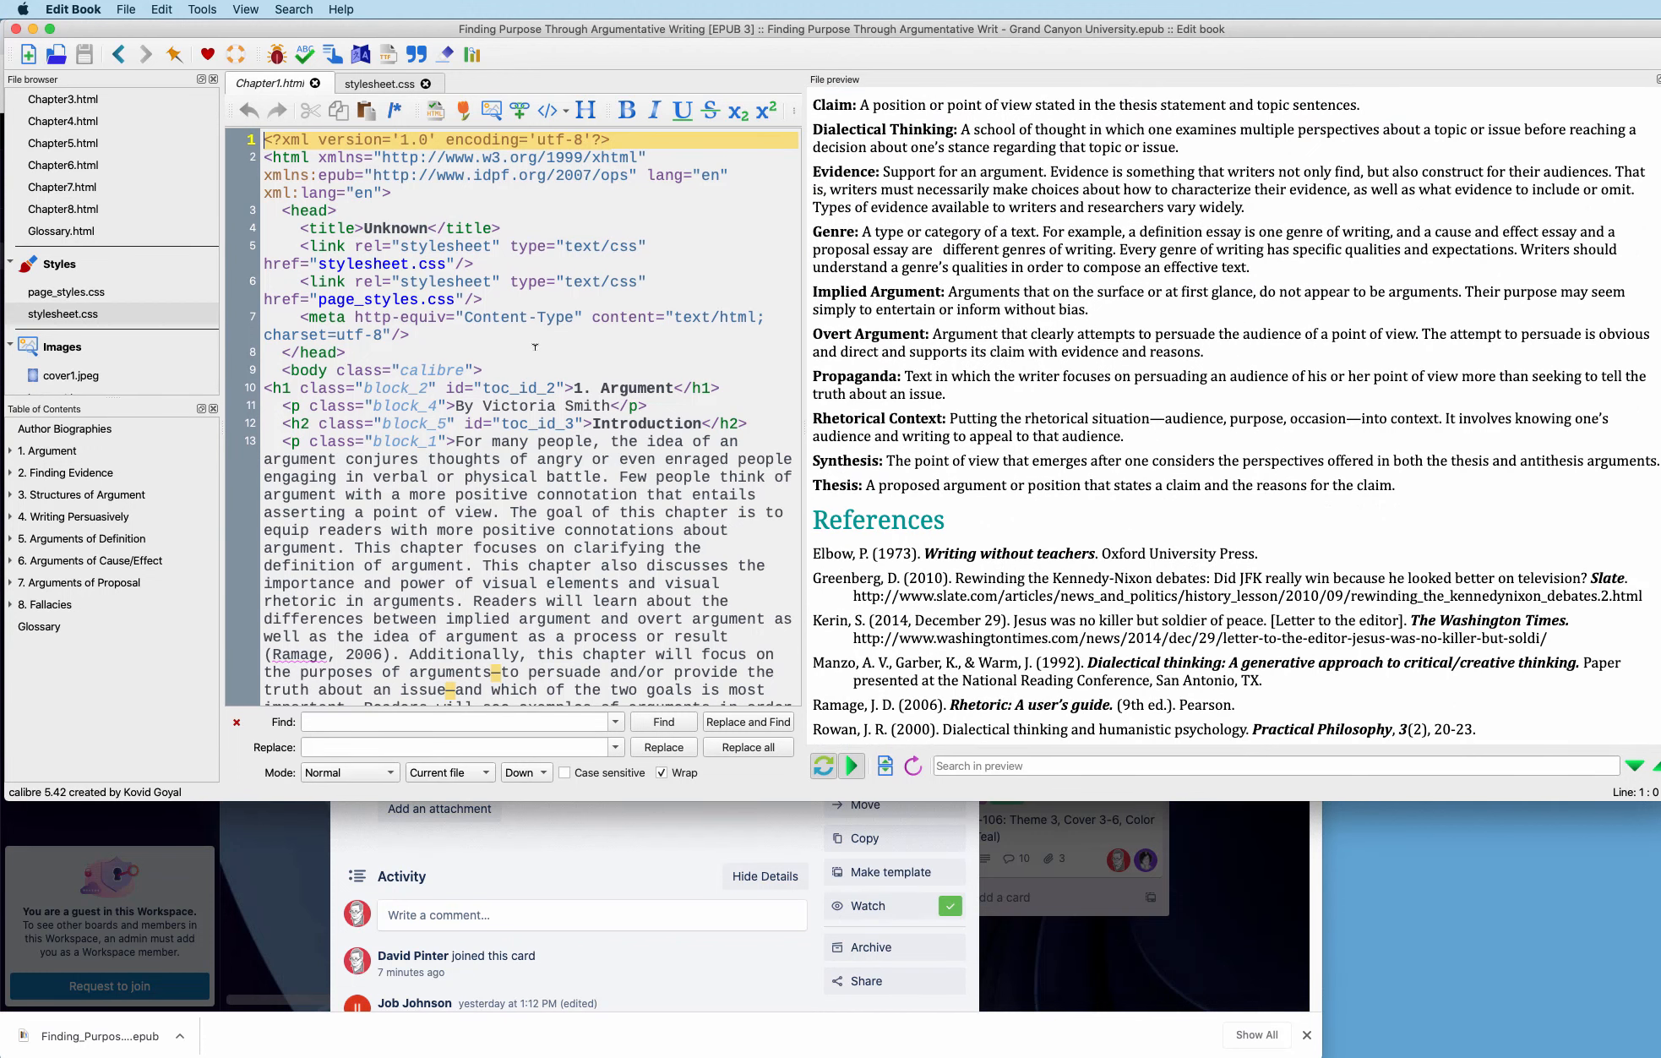
# Step: Open Chapter2.html from the book's text files for editing
pyautogui.scroll(5, 128, 211)
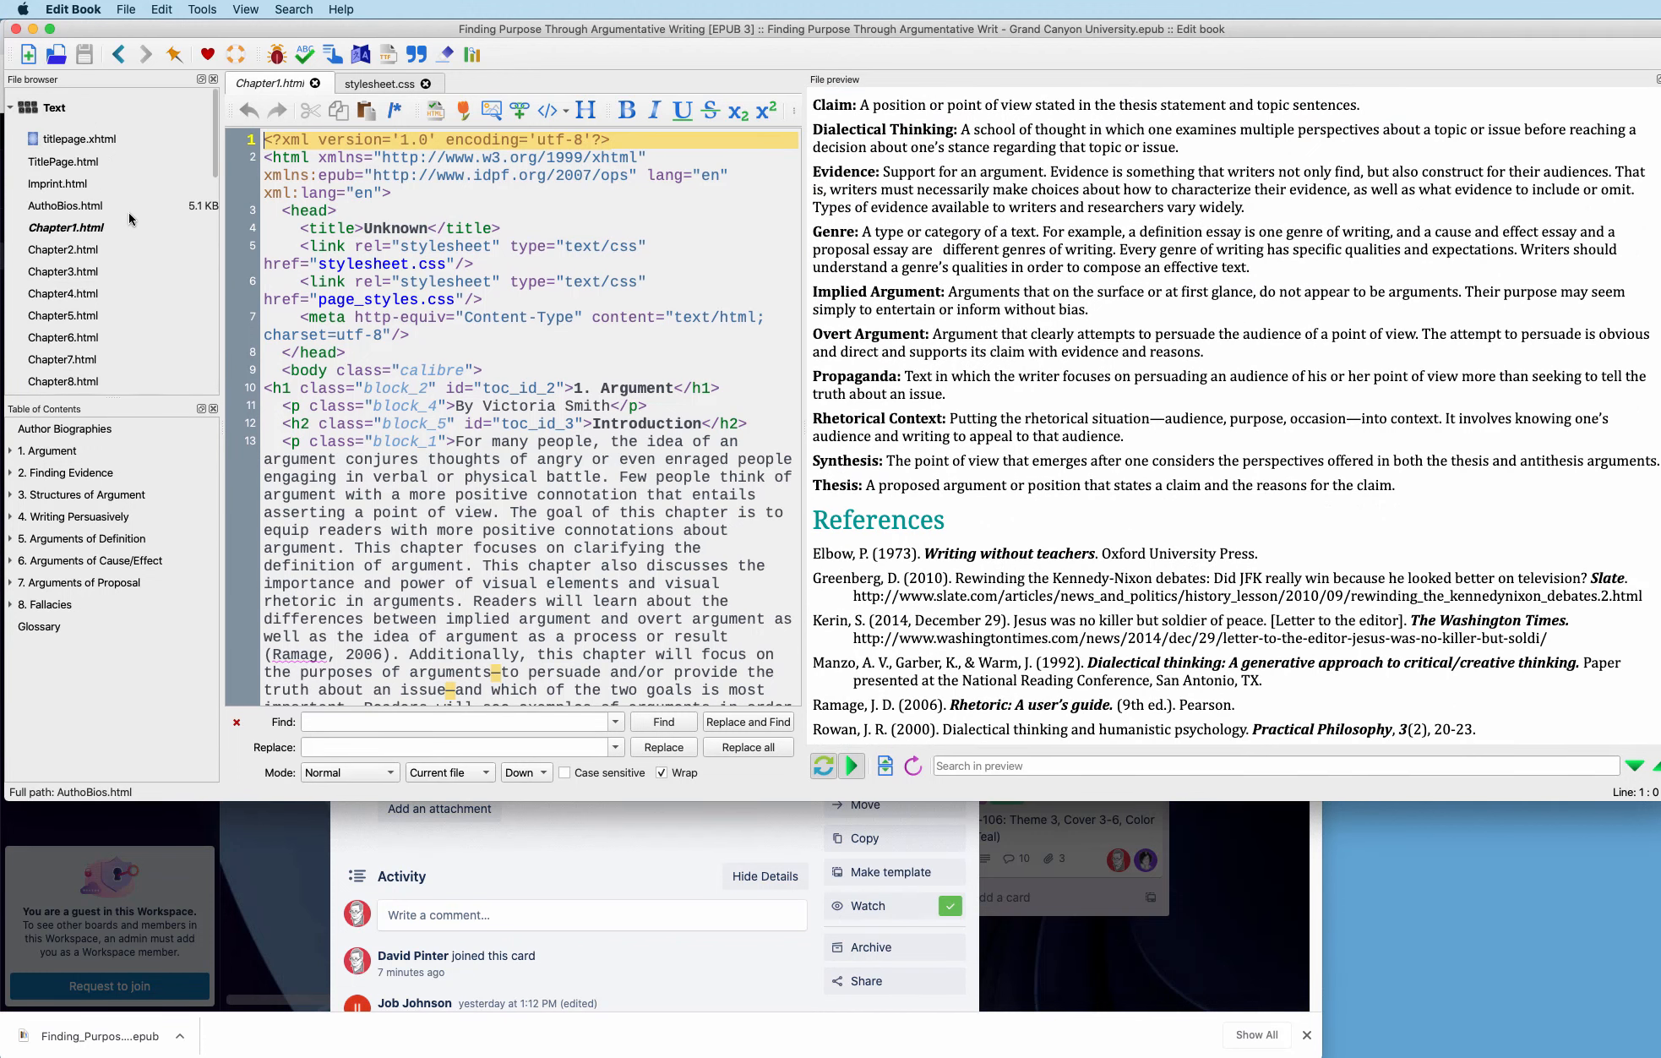
pyautogui.doubleClick(85, 253)
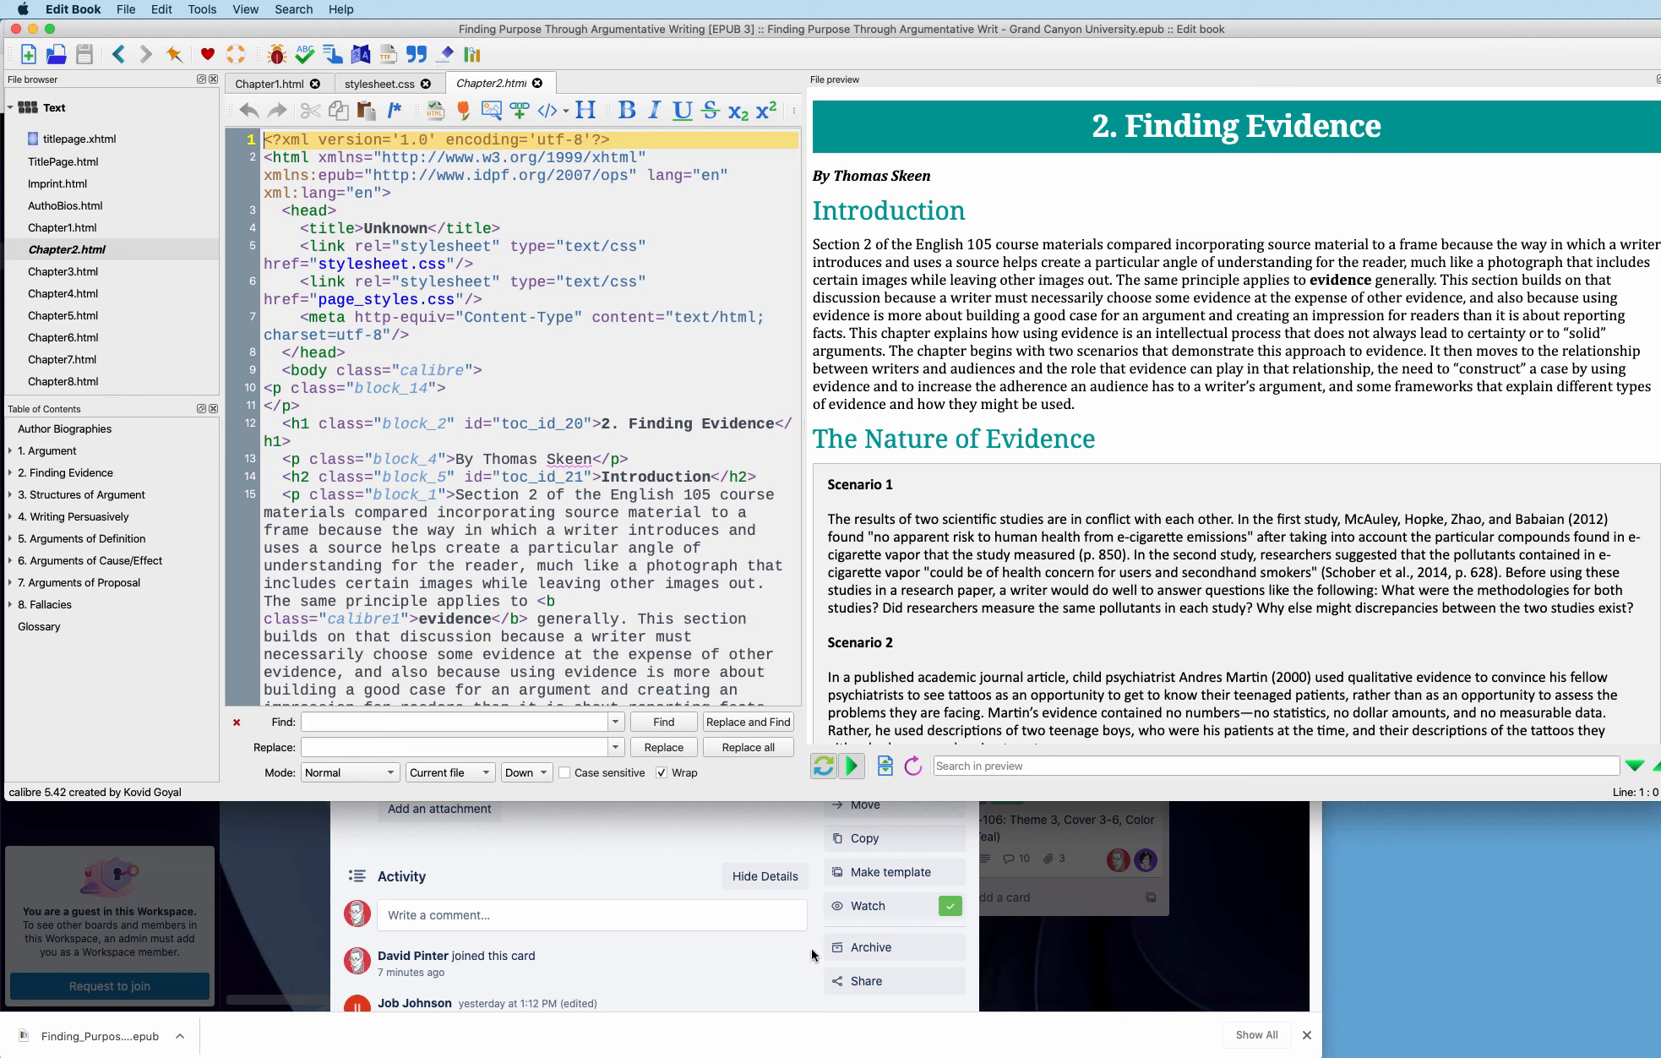
# Step: Switch to the EPUB Reader page in Chrome and open the converted Finding Purpose EPUB from the Calibre Library's Grand Canyon University folder
pyautogui.click(816, 1045)
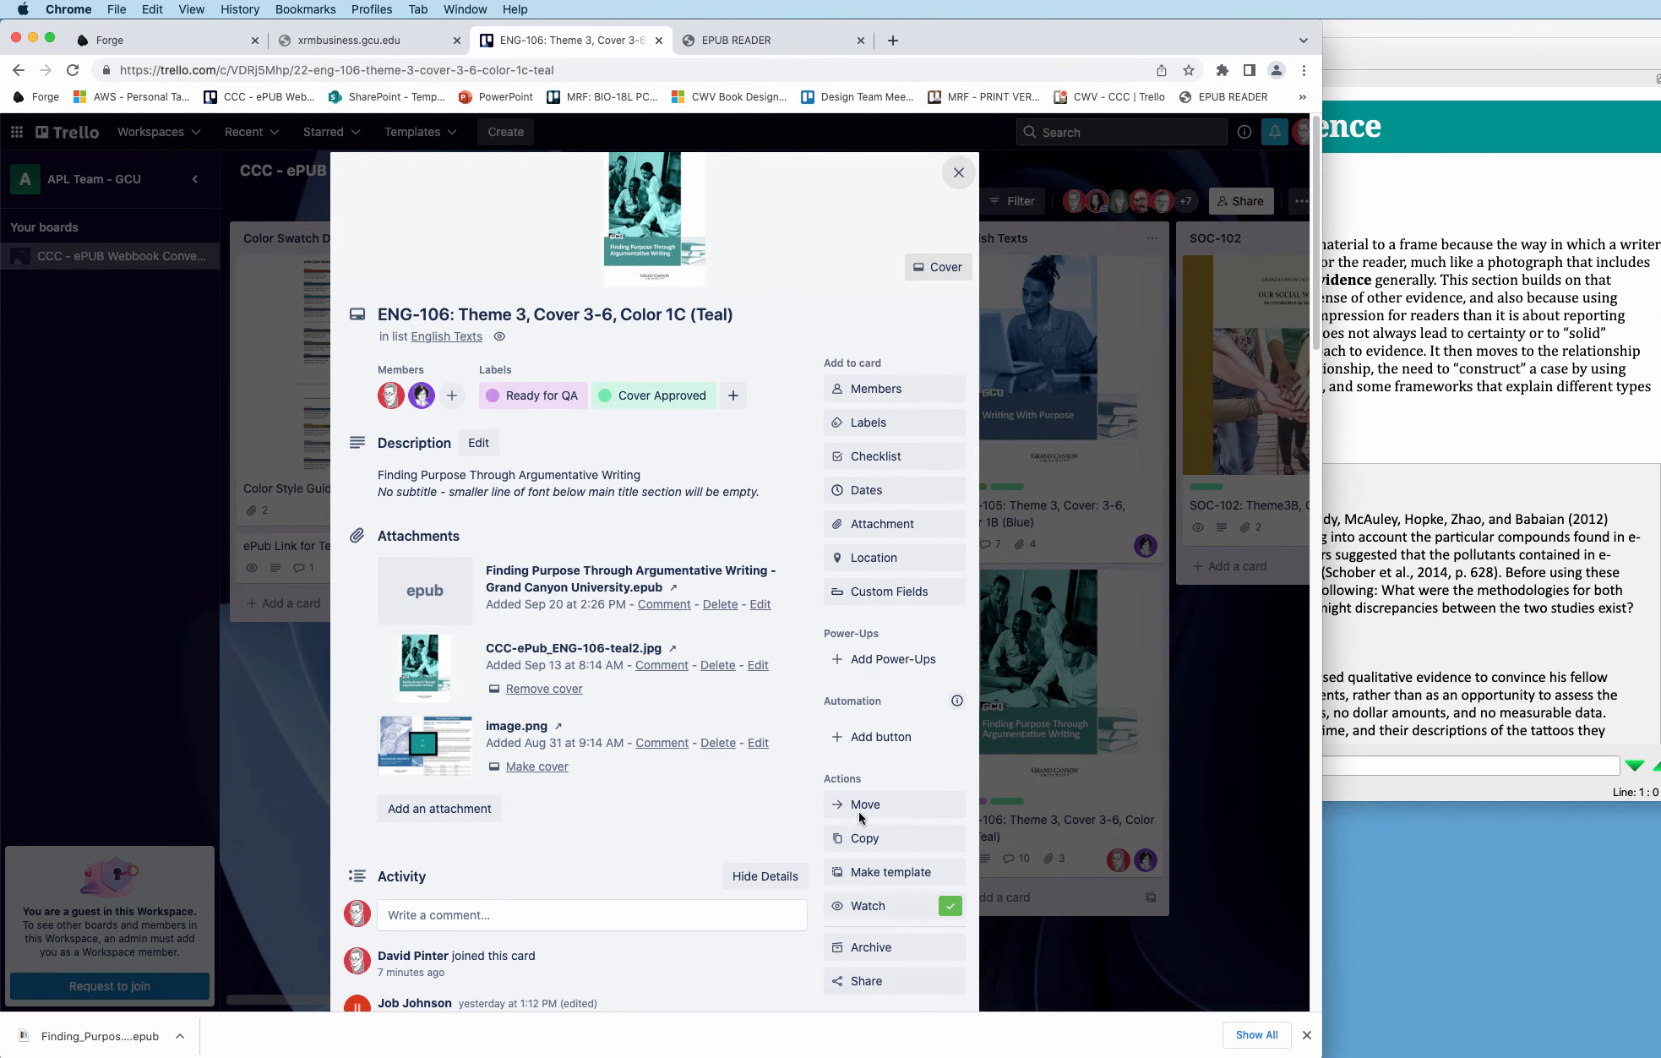
pyautogui.click(753, 43)
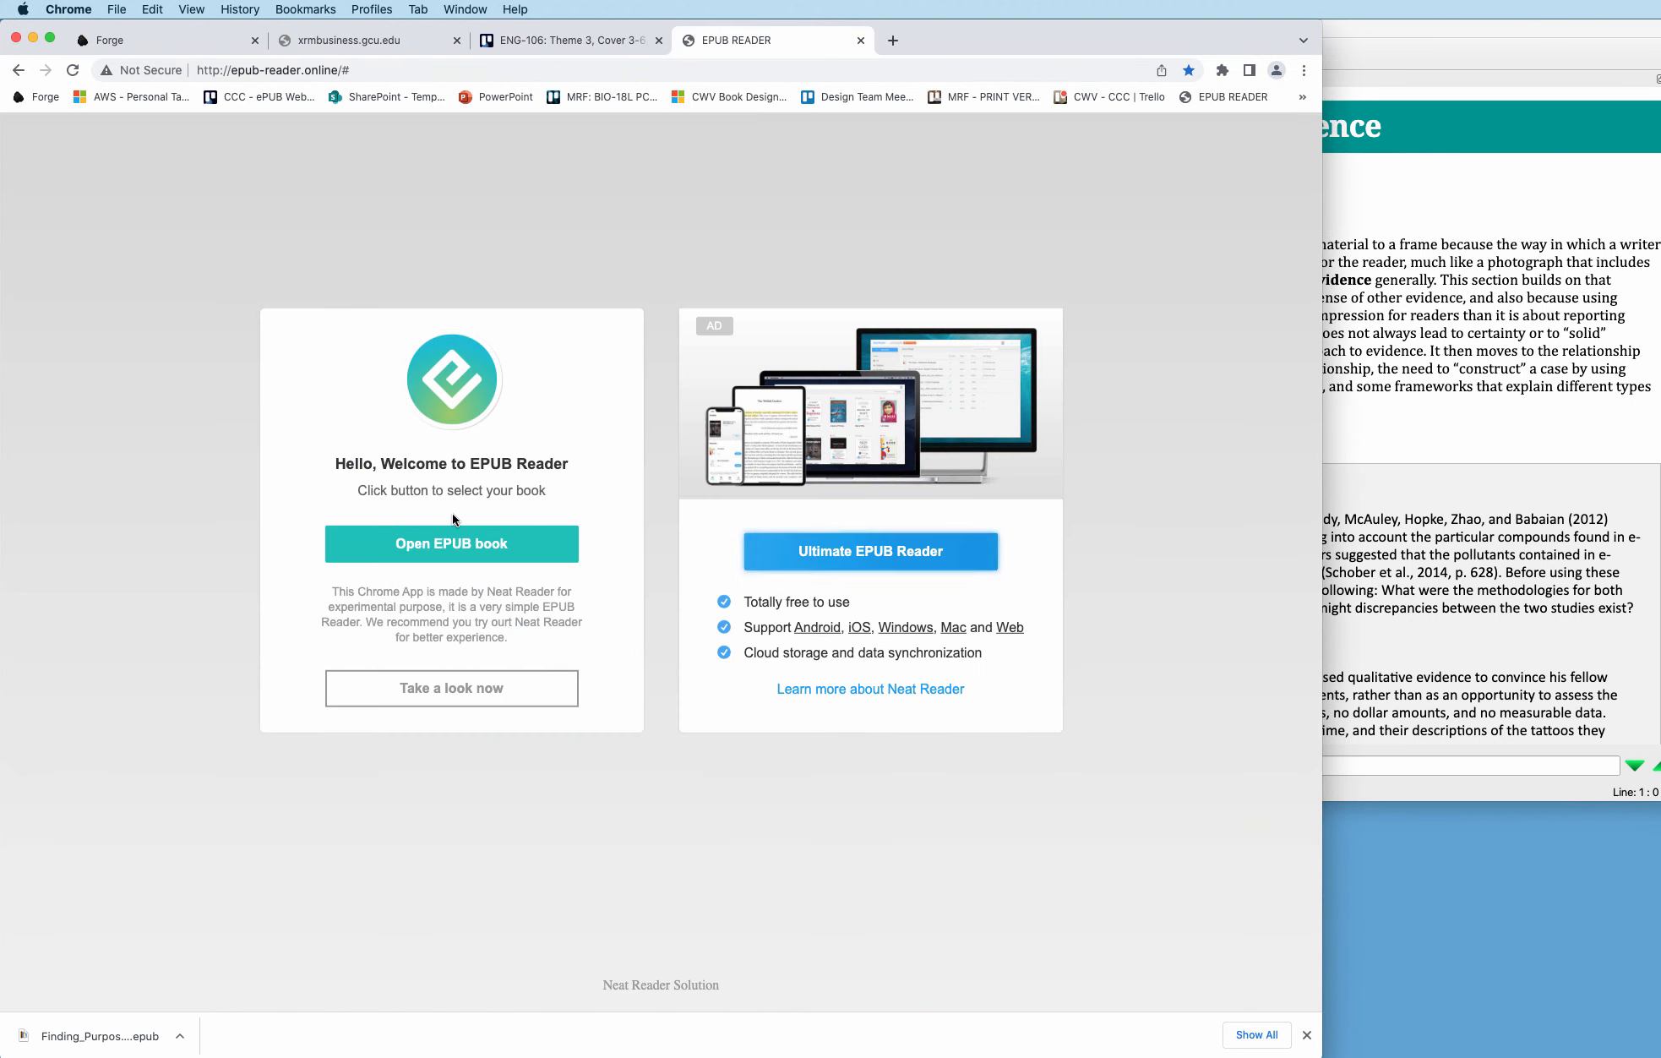
pyautogui.click(483, 550)
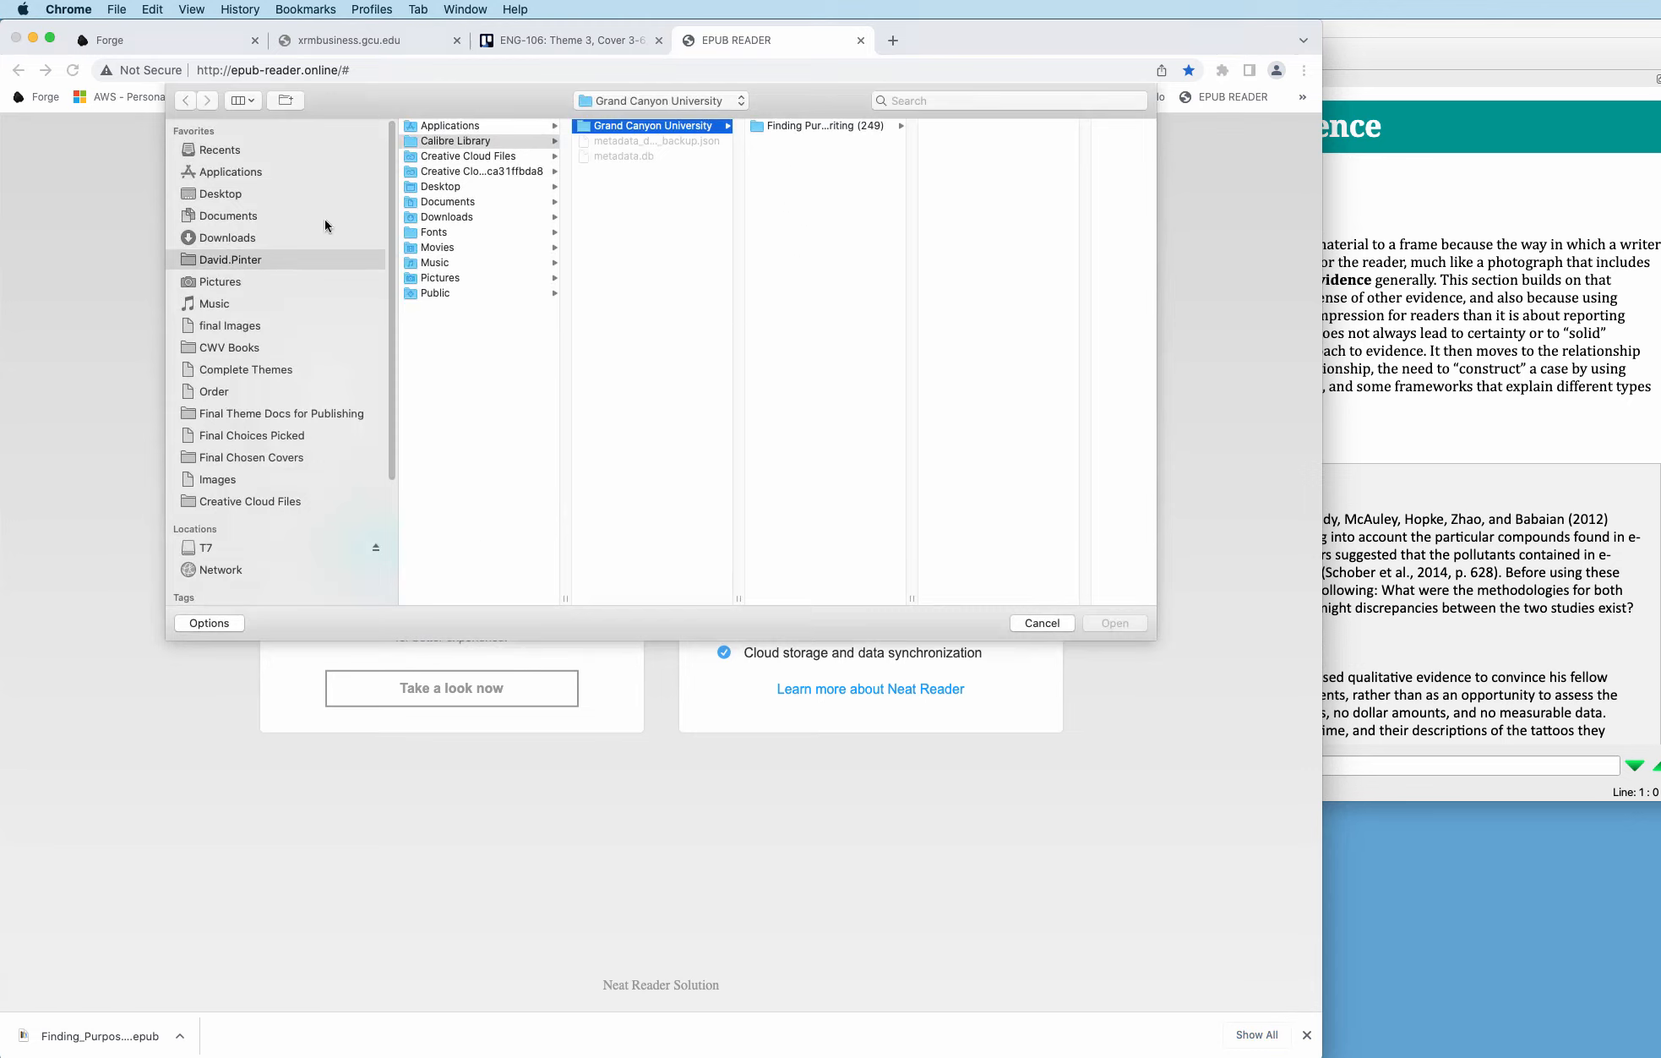
pyautogui.click(238, 197)
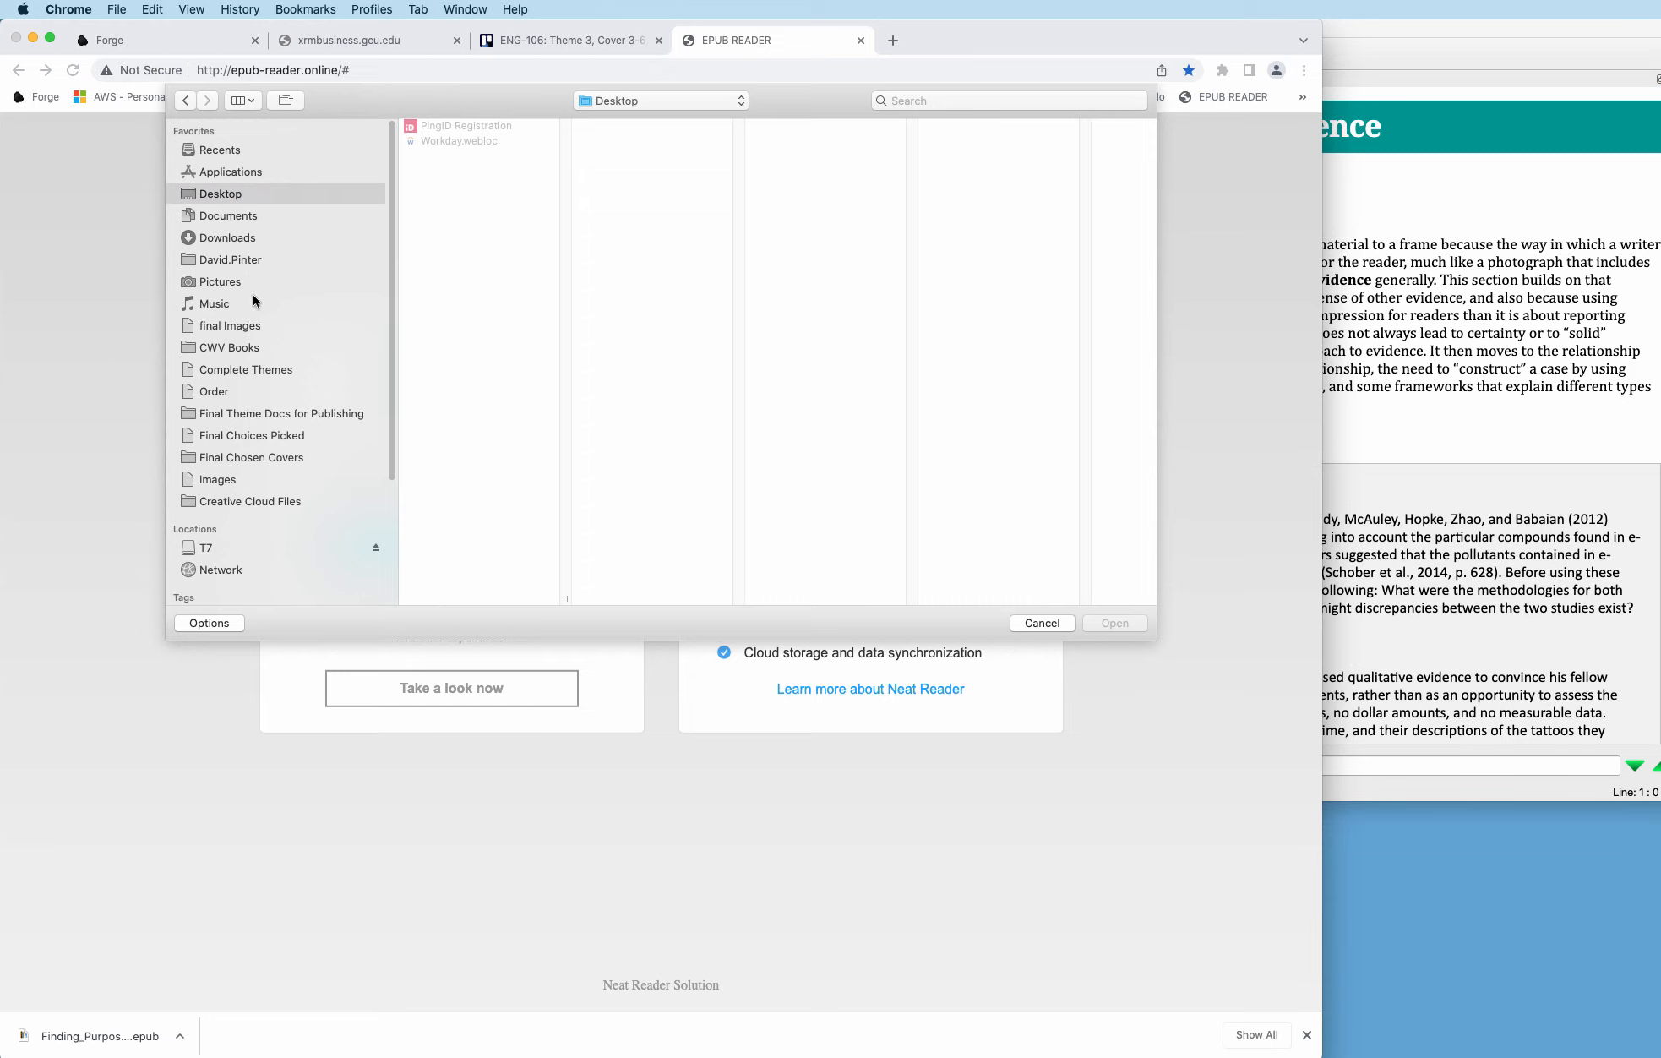
pyautogui.click(240, 258)
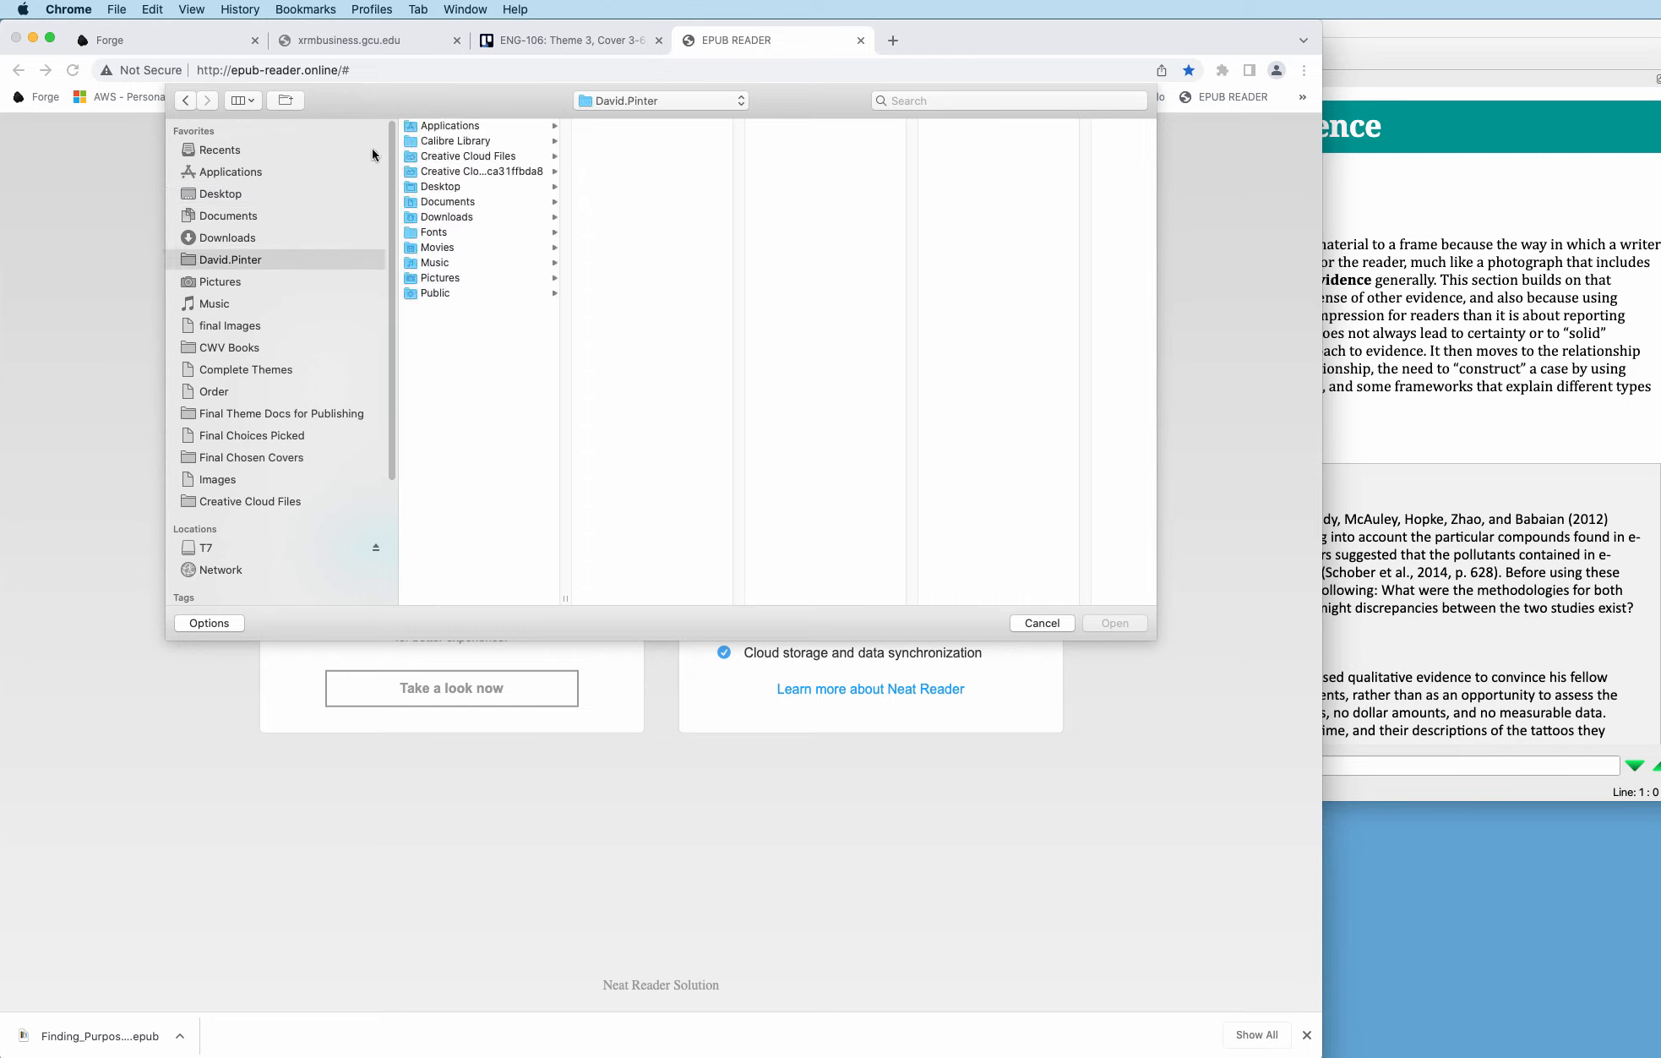
pyautogui.click(418, 140)
pyautogui.click(635, 125)
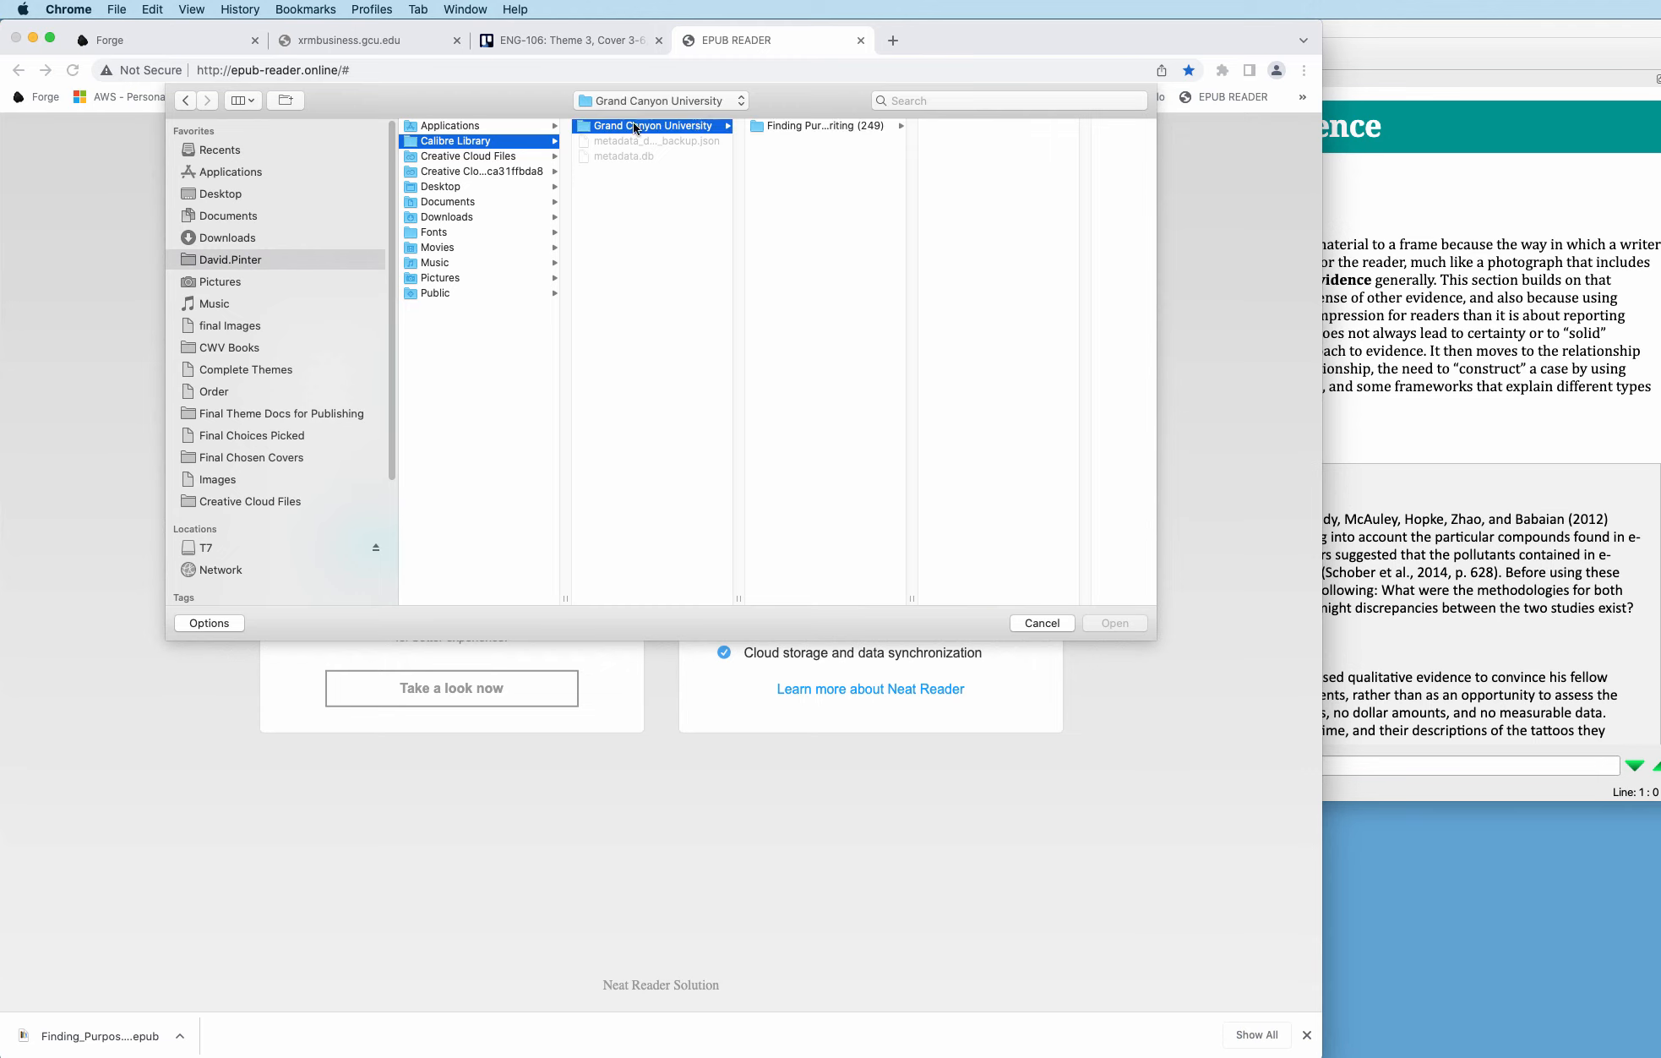
pyautogui.click(826, 125)
pyautogui.click(1020, 139)
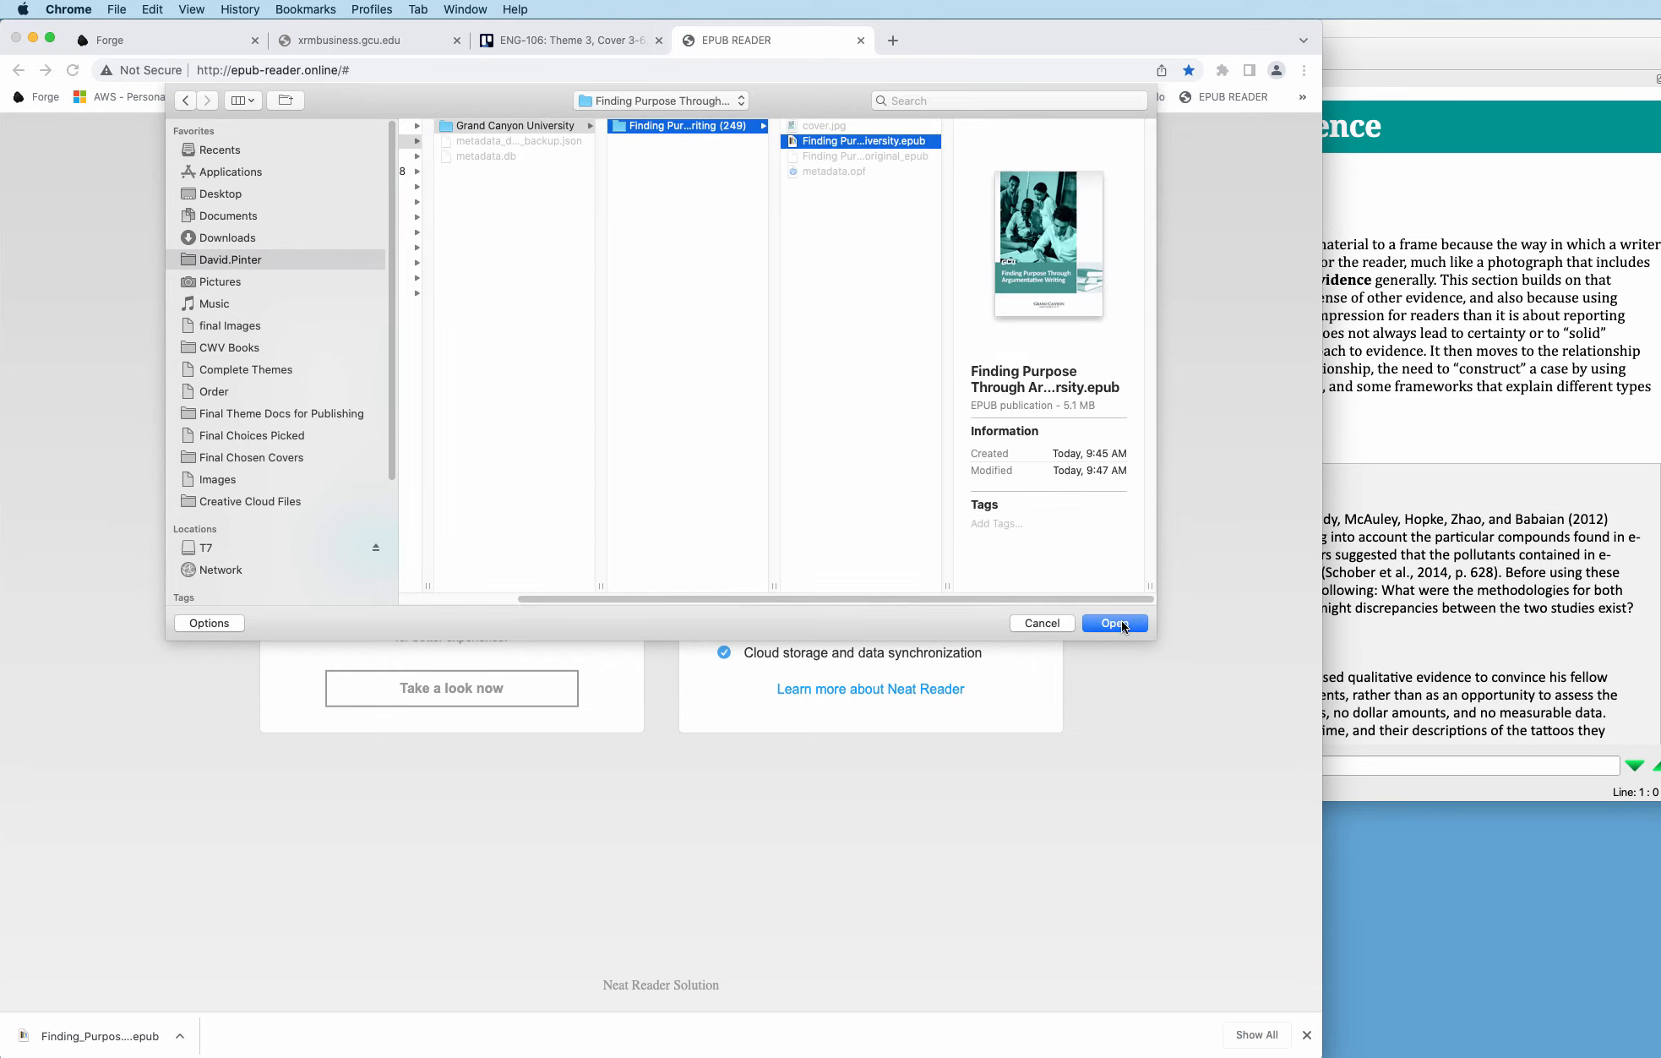
pyautogui.click(1121, 622)
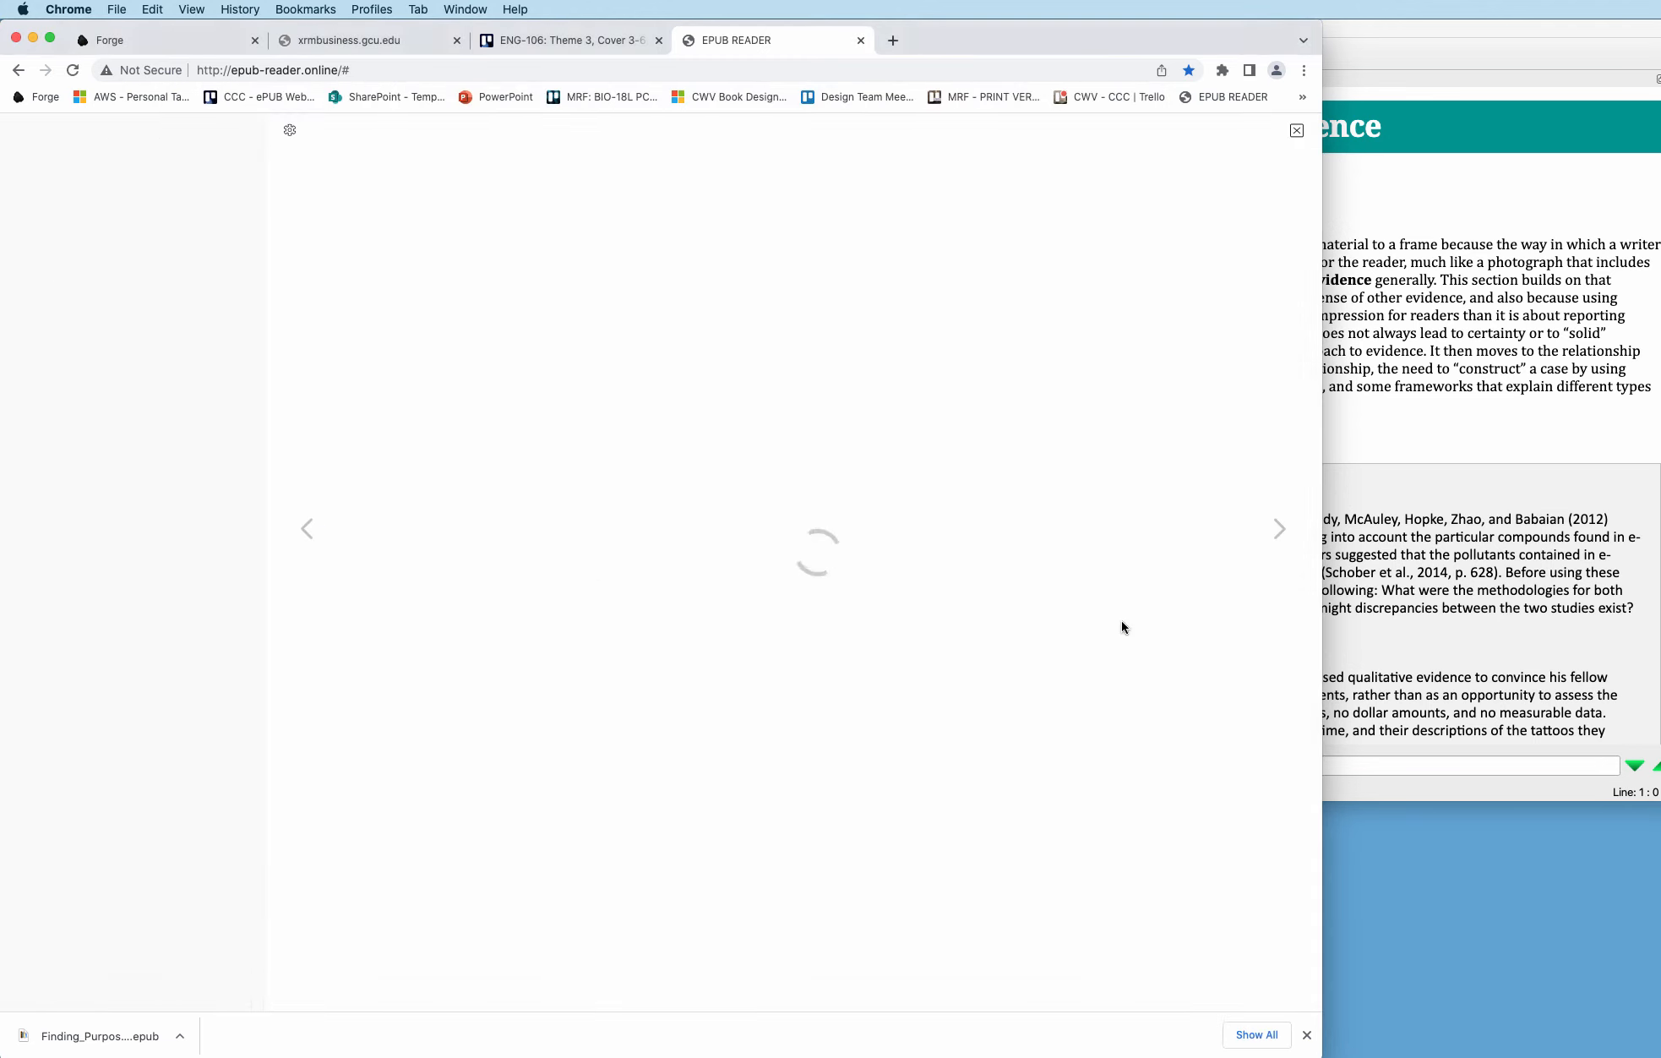
# Step: Page through the book from the cover, checking the imprint page, Author Biographies and the start of chapter 1, Argument
pyautogui.click(1279, 532)
pyautogui.click(1280, 533)
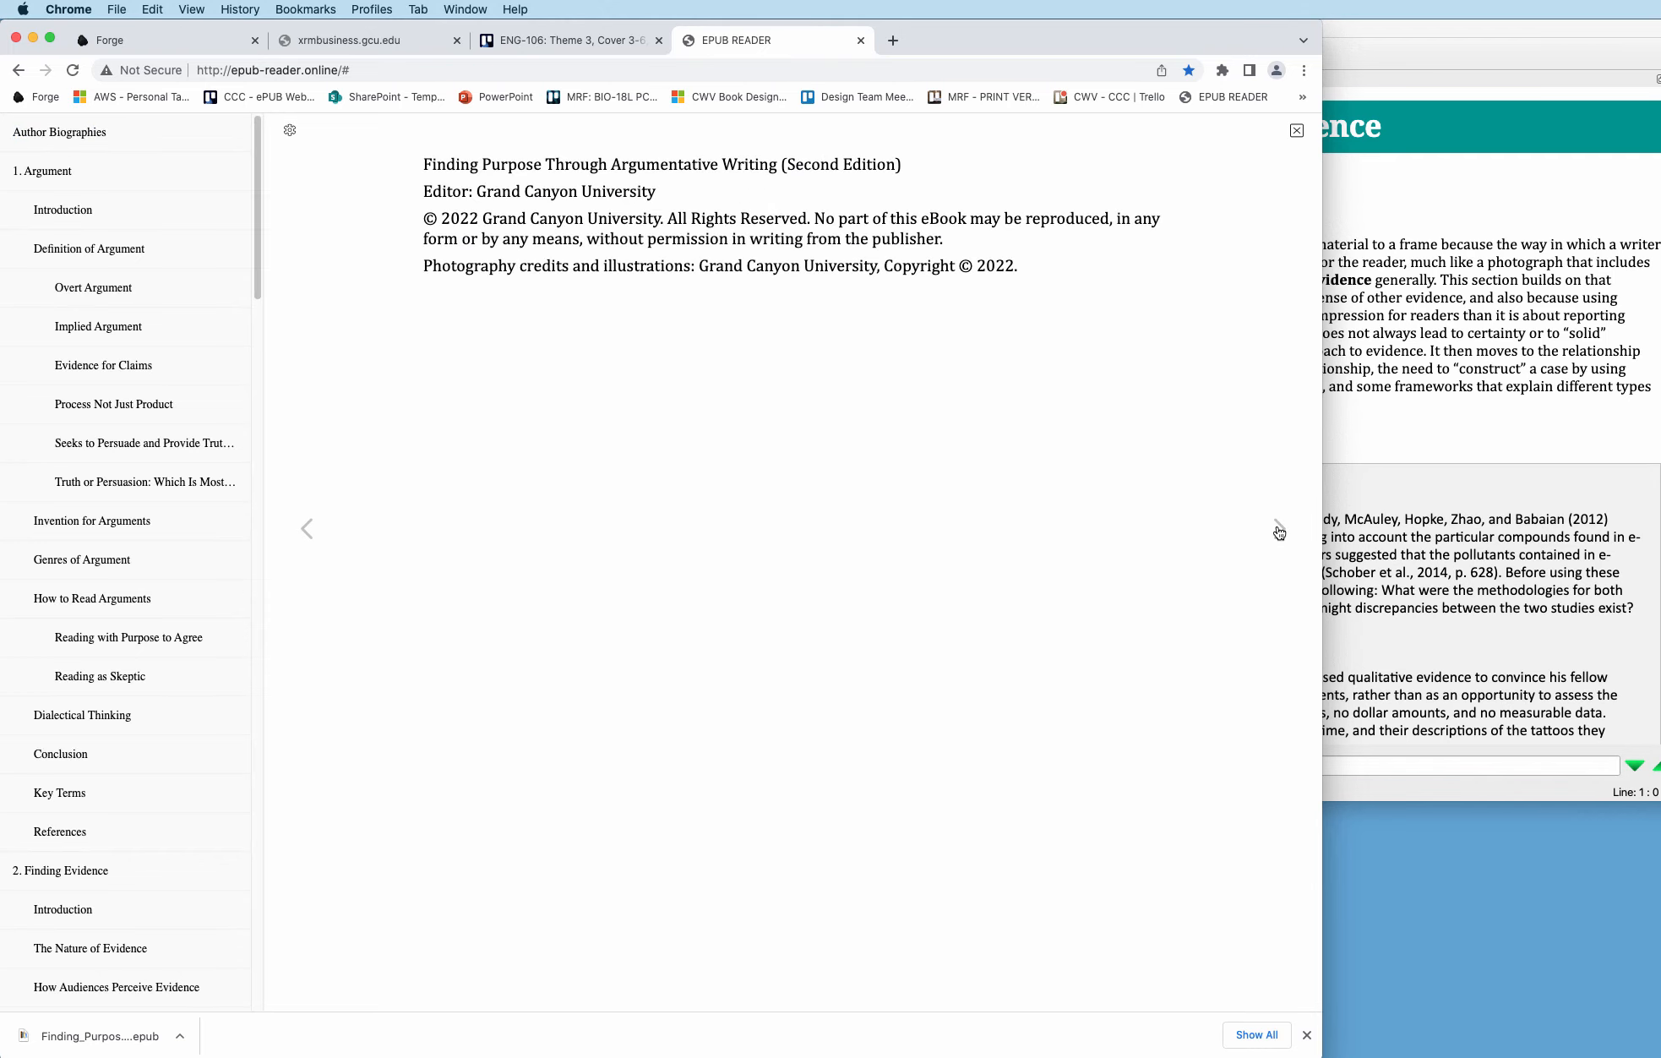
pyautogui.click(1279, 532)
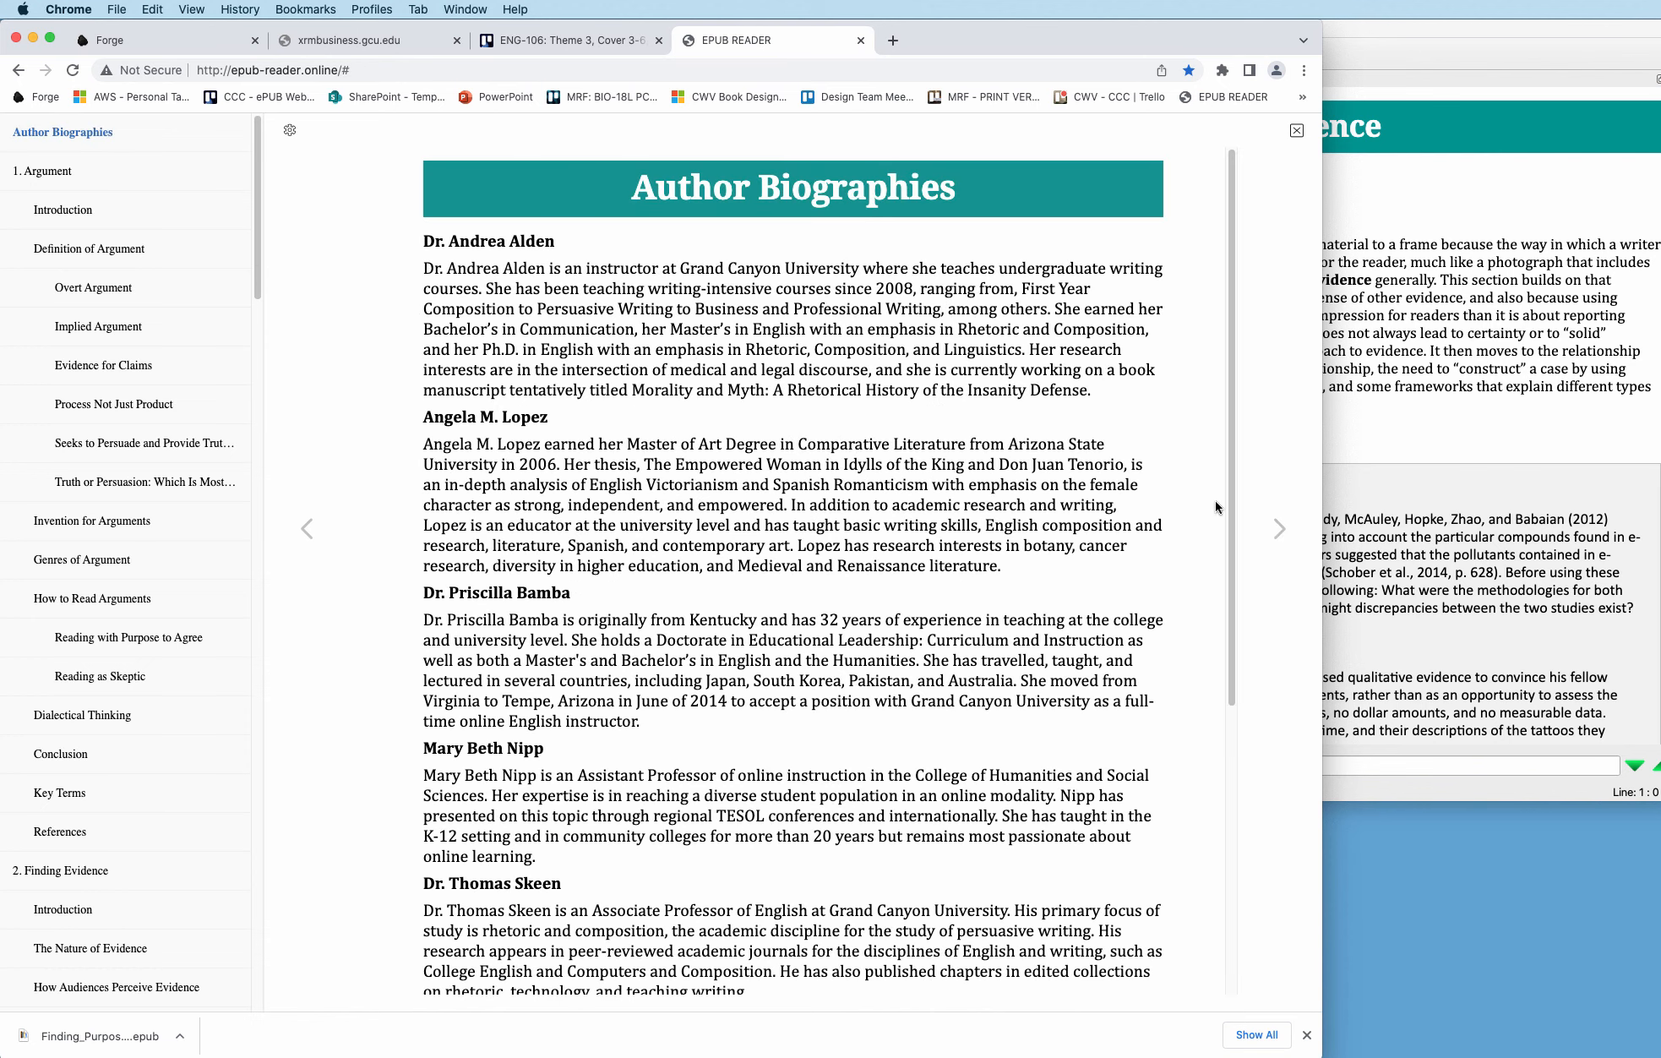
pyautogui.scroll(-5, 1215, 500)
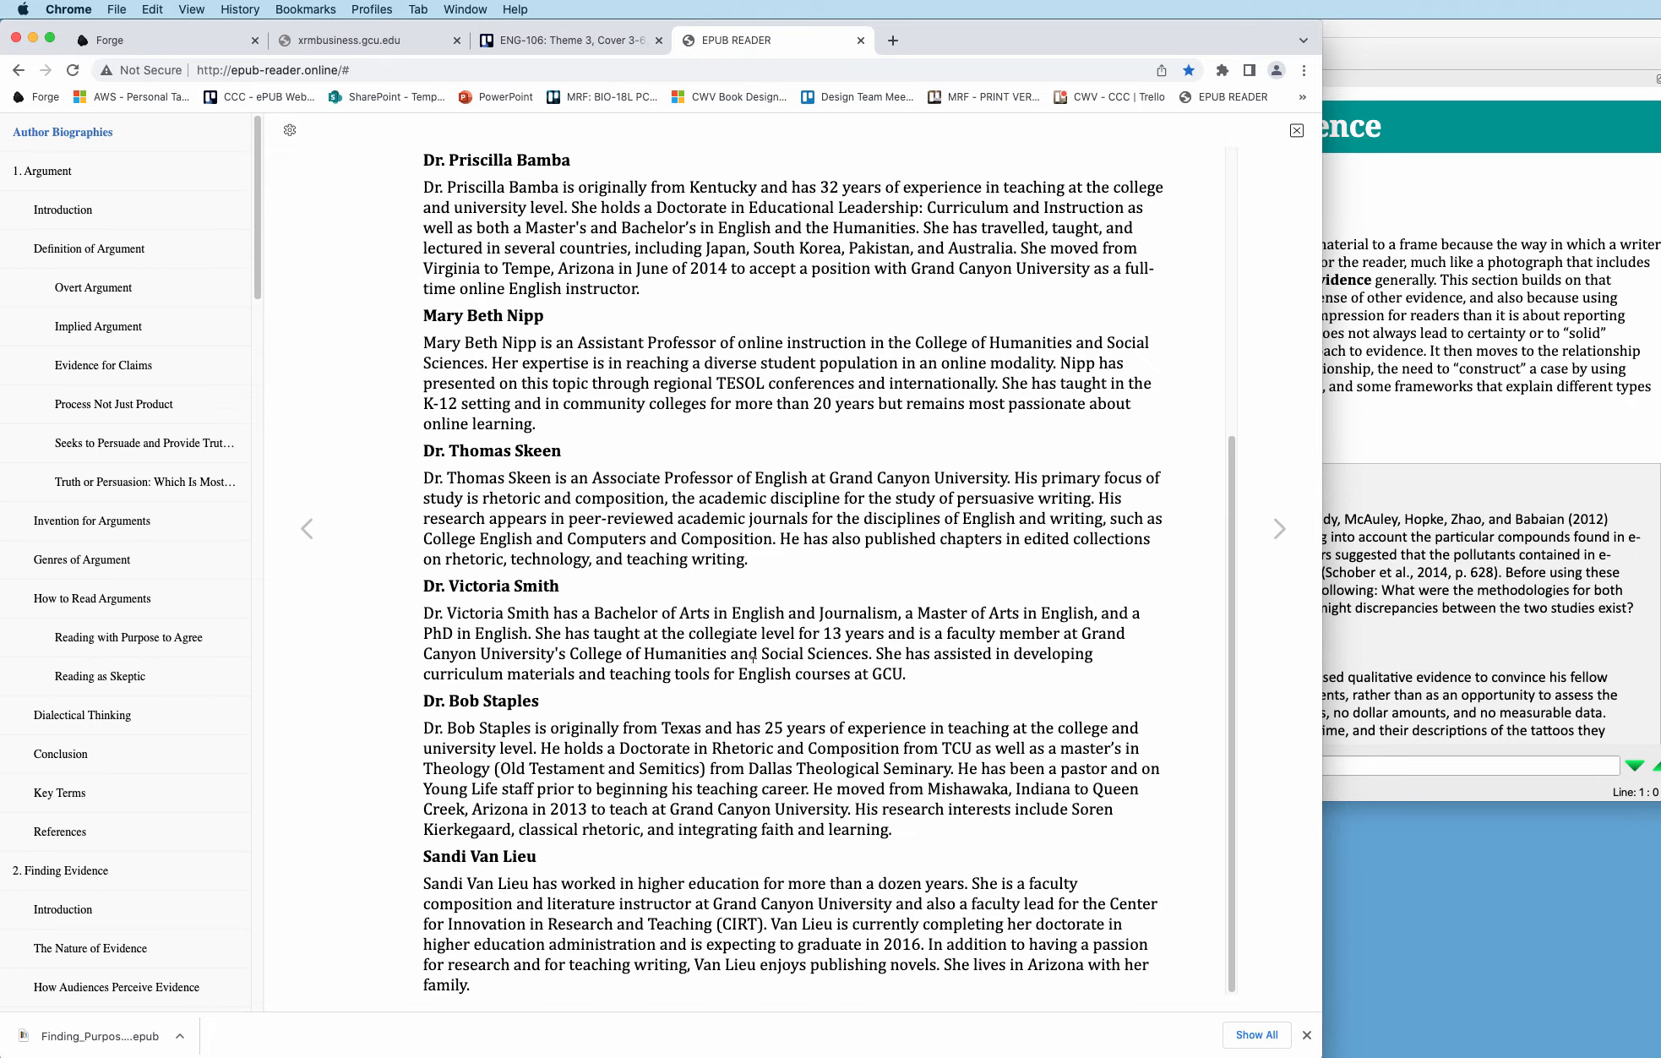
pyautogui.scroll(5, 753, 656)
pyautogui.click(1275, 530)
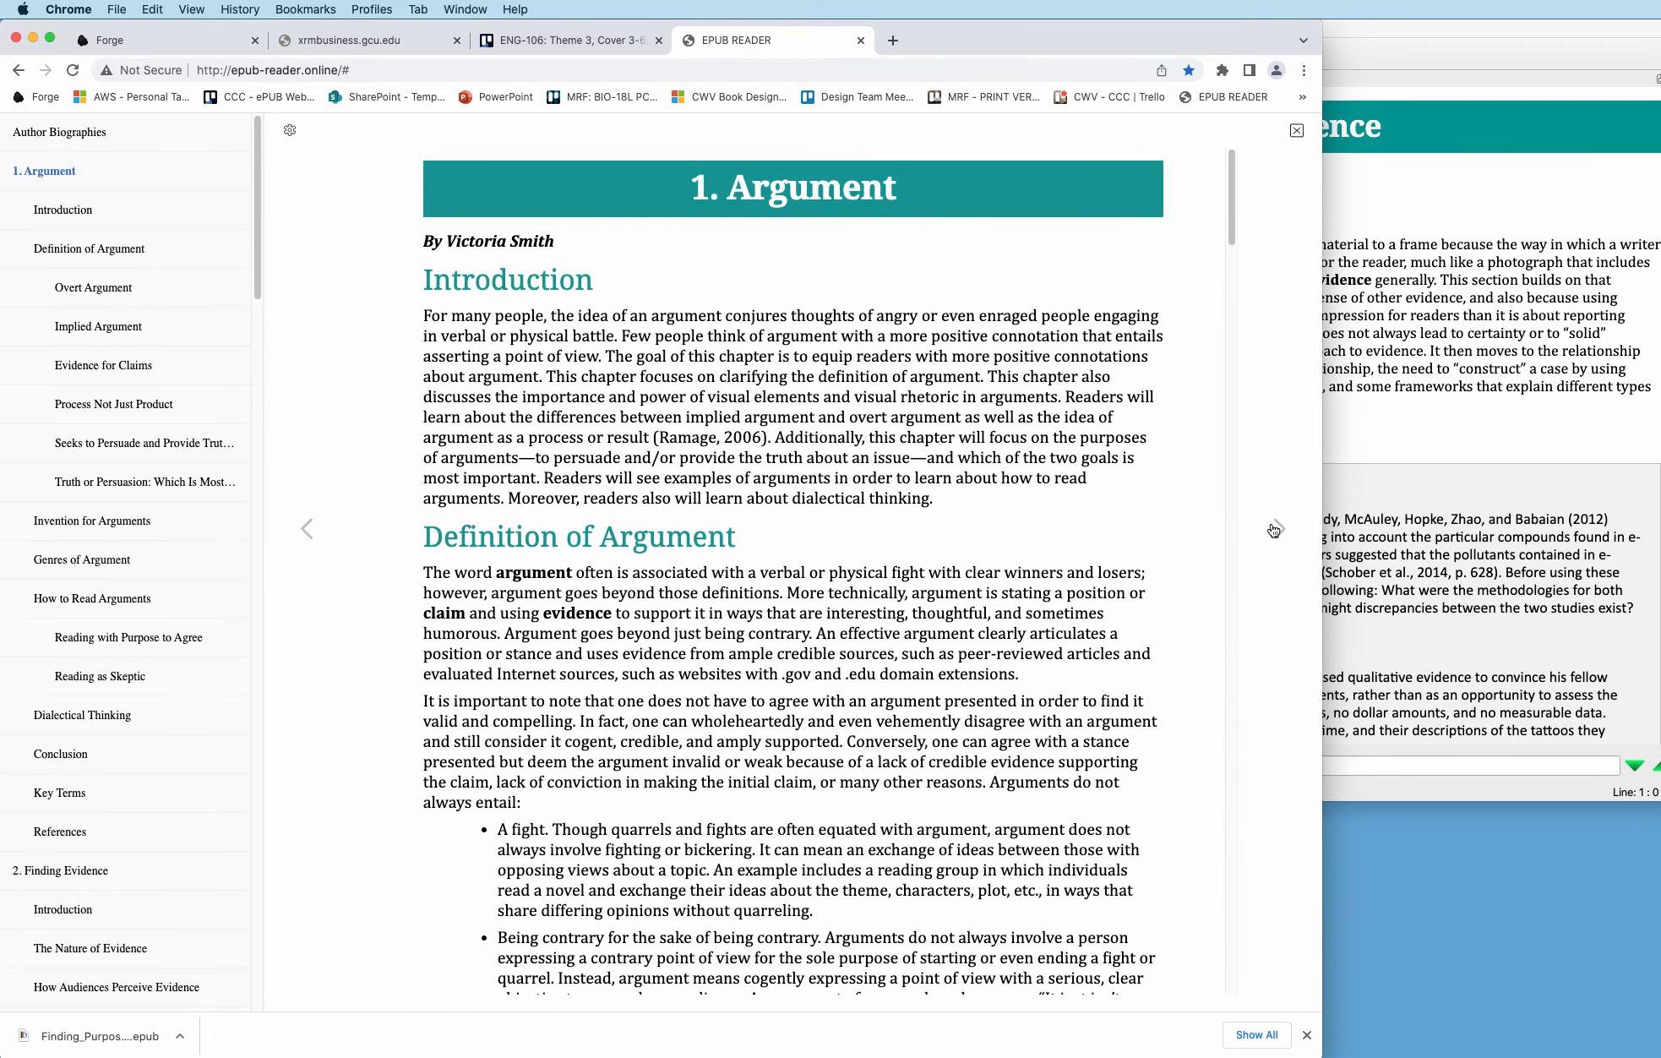
pyautogui.scroll(-5, 879, 464)
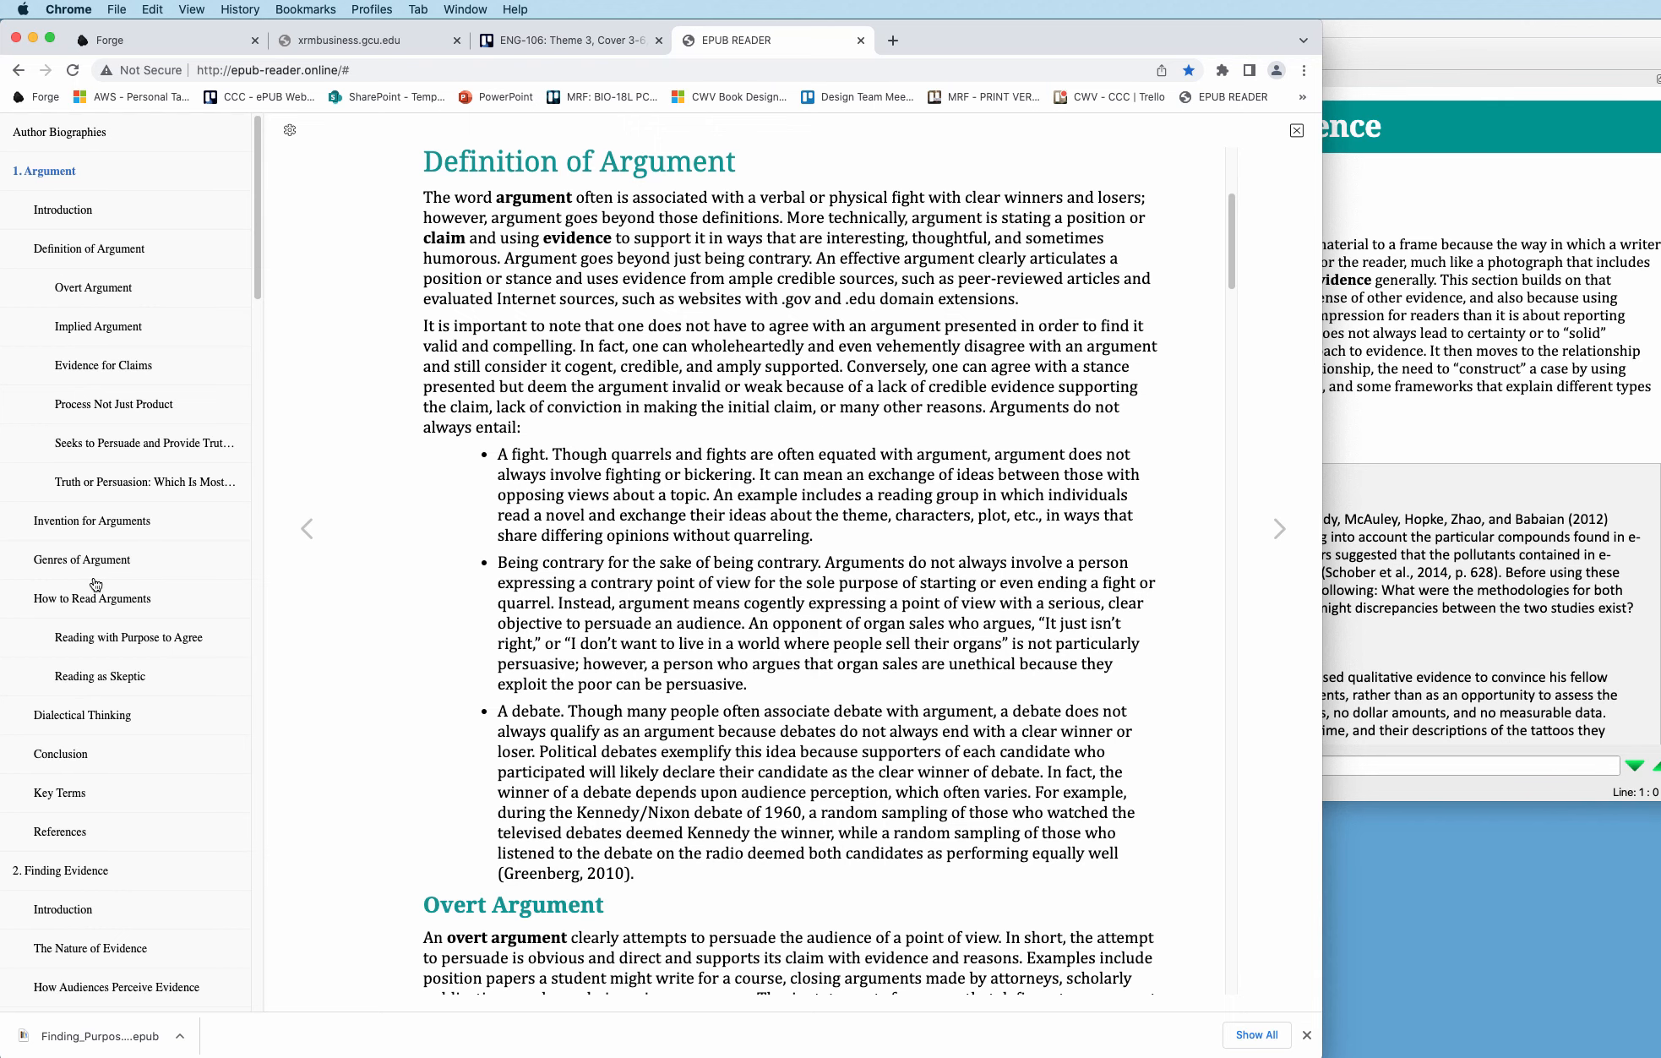
# Step: Go to Invention for Arguments and review the Figure 1.1 alt text, exercise boxes, Check for Understanding link and following sections through Dialectical Thinking
pyautogui.click(105, 523)
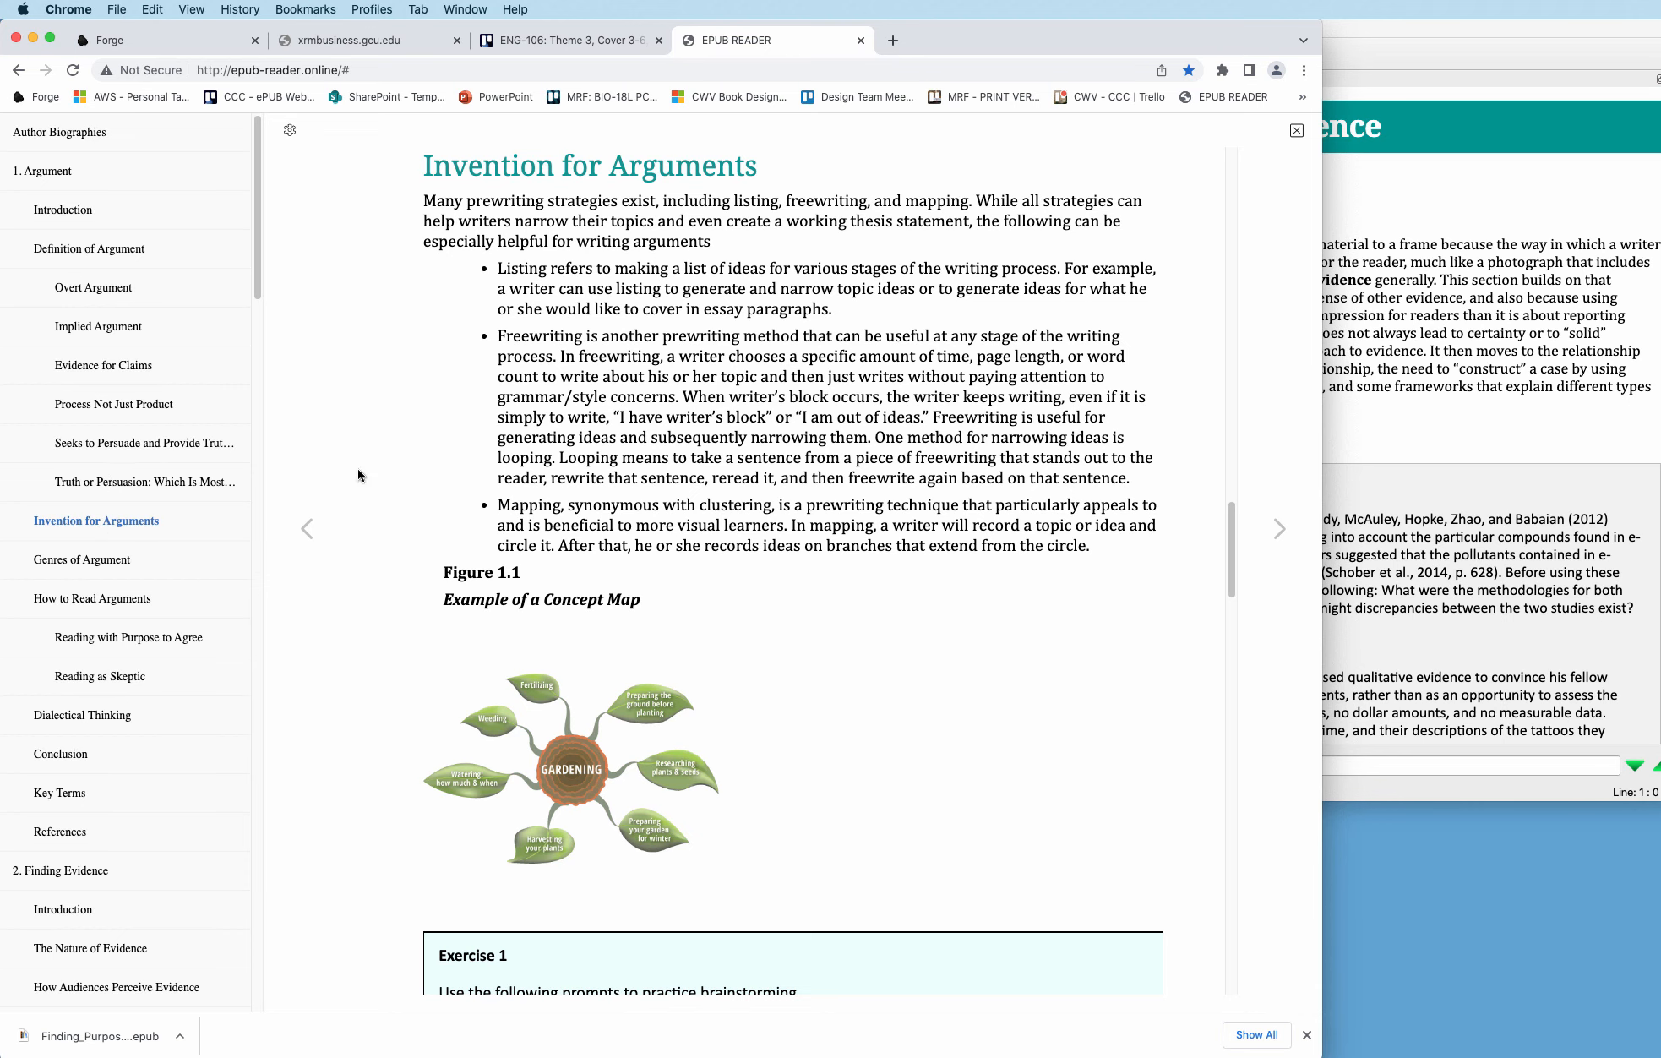
pyautogui.scroll(-5, 674, 472)
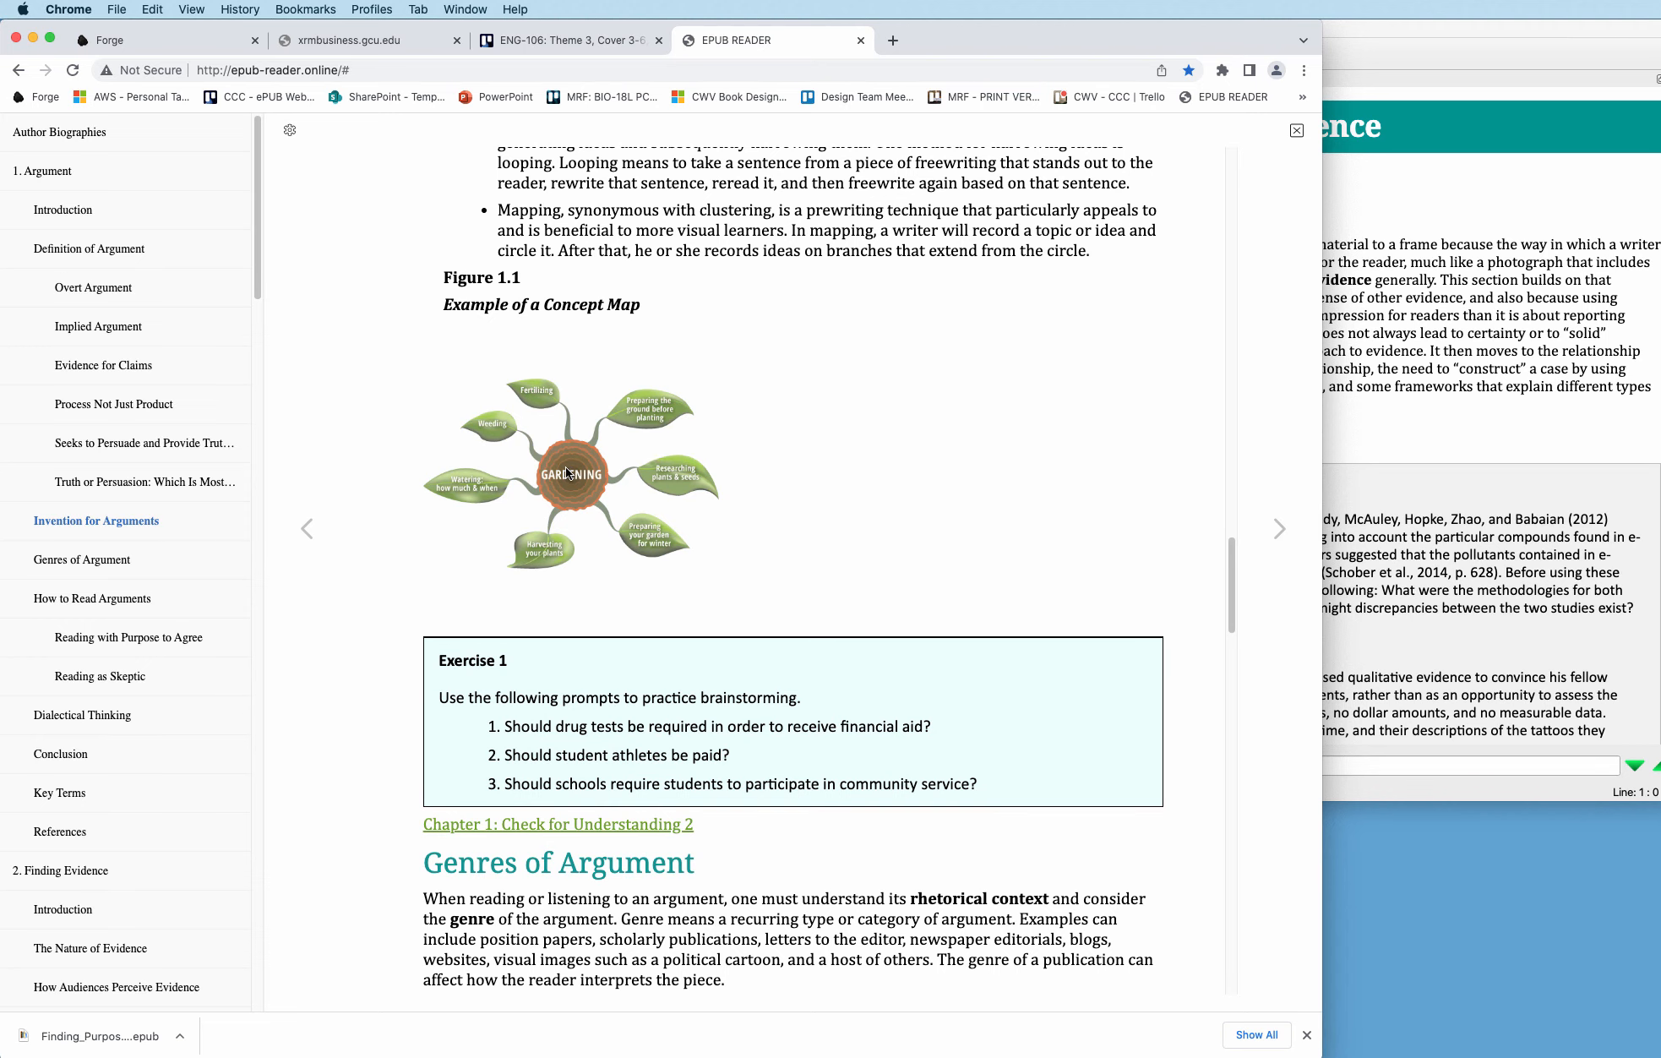
pyautogui.moveTo(568, 473)
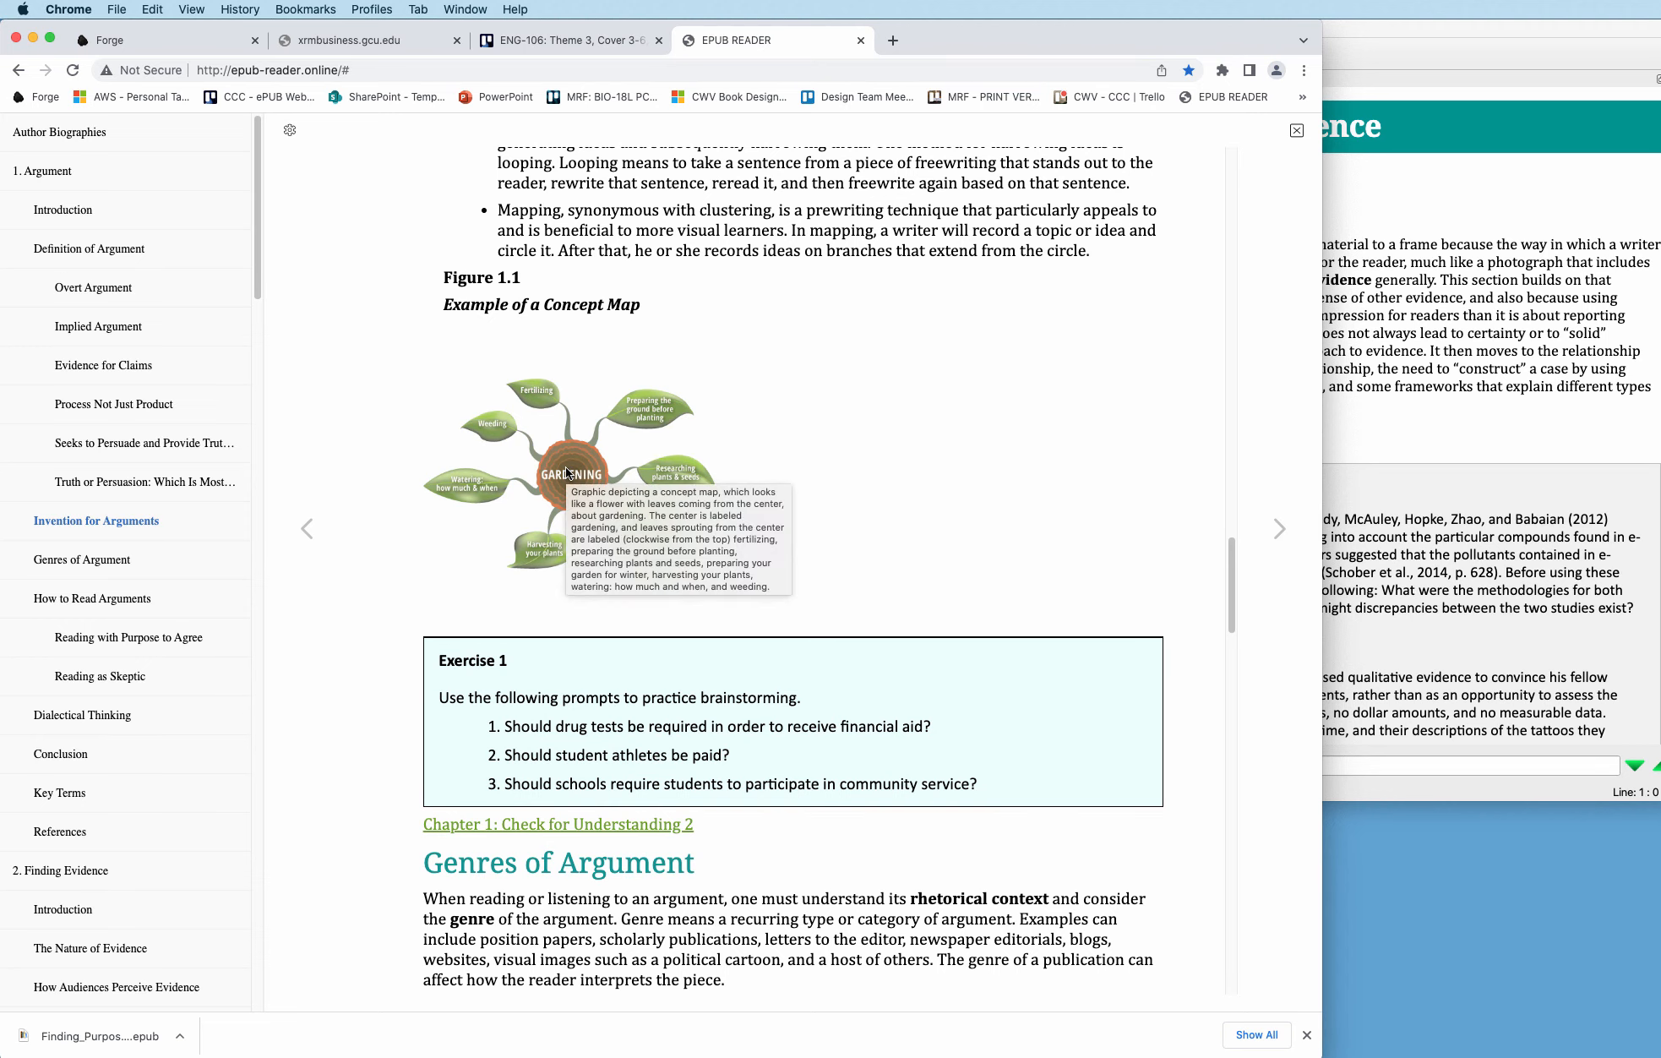
pyautogui.scroll(-5, 567, 472)
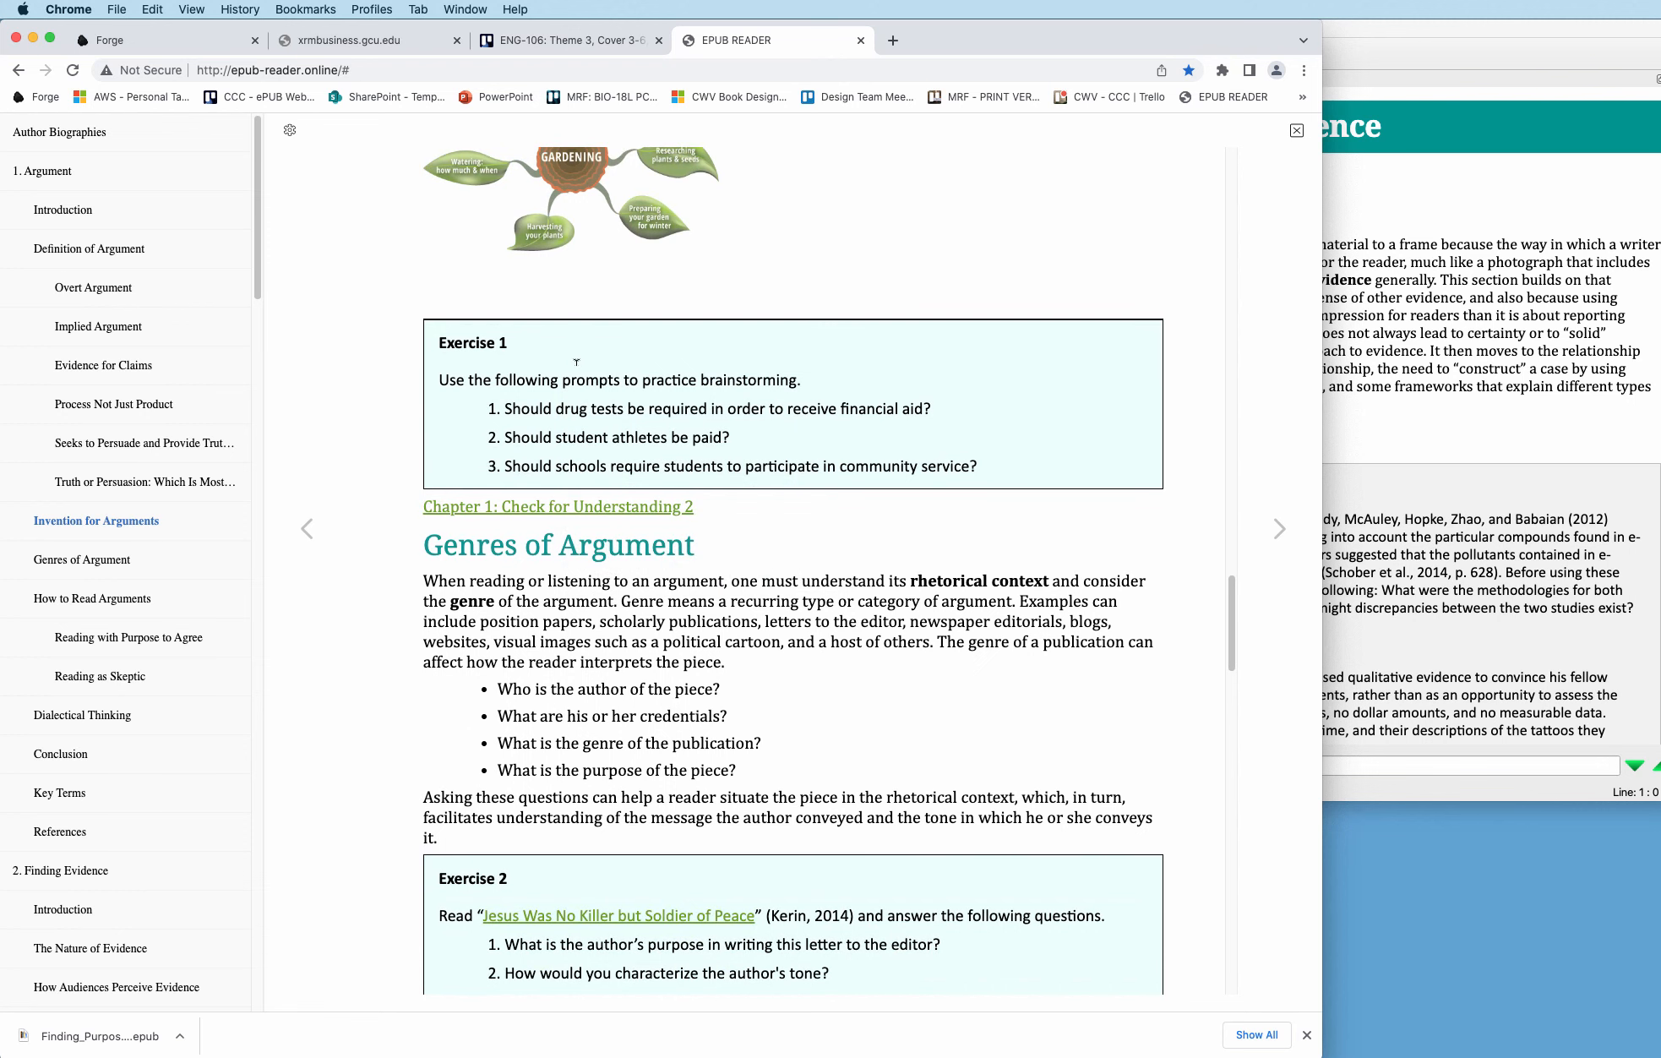
pyautogui.scroll(-2, 681, 602)
pyautogui.scroll(-5, 681, 602)
pyautogui.scroll(6, 681, 601)
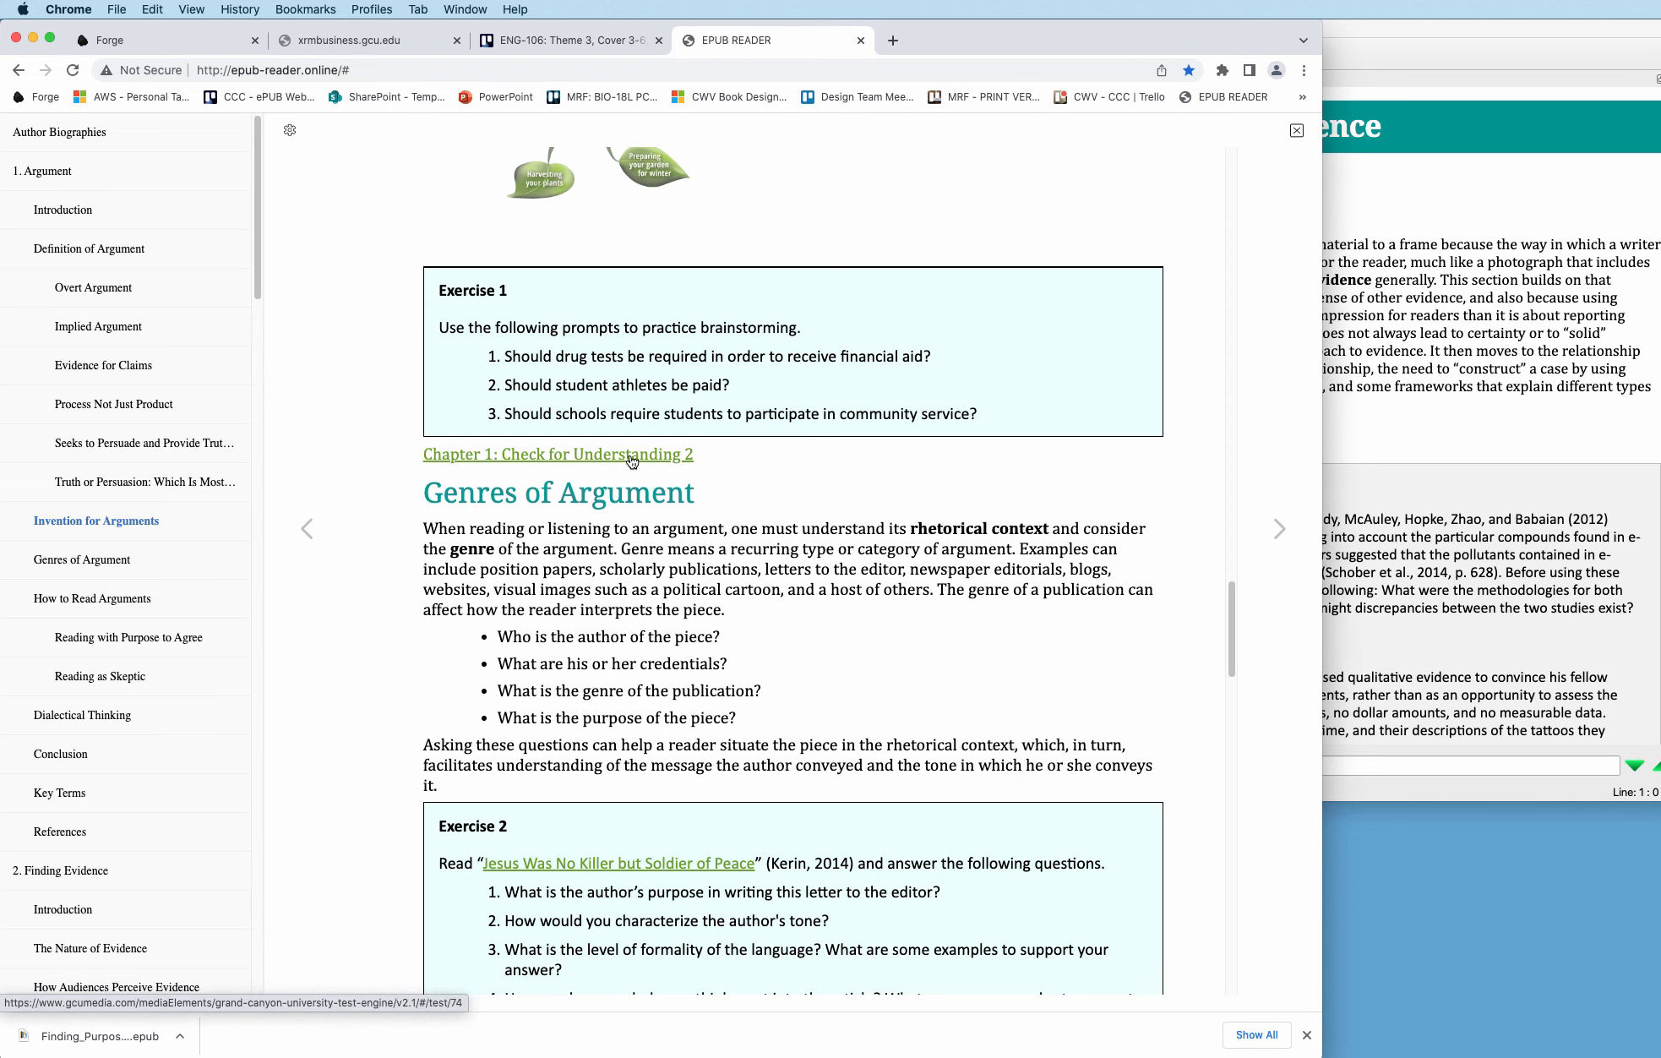
pyautogui.scroll(-10, 826, 568)
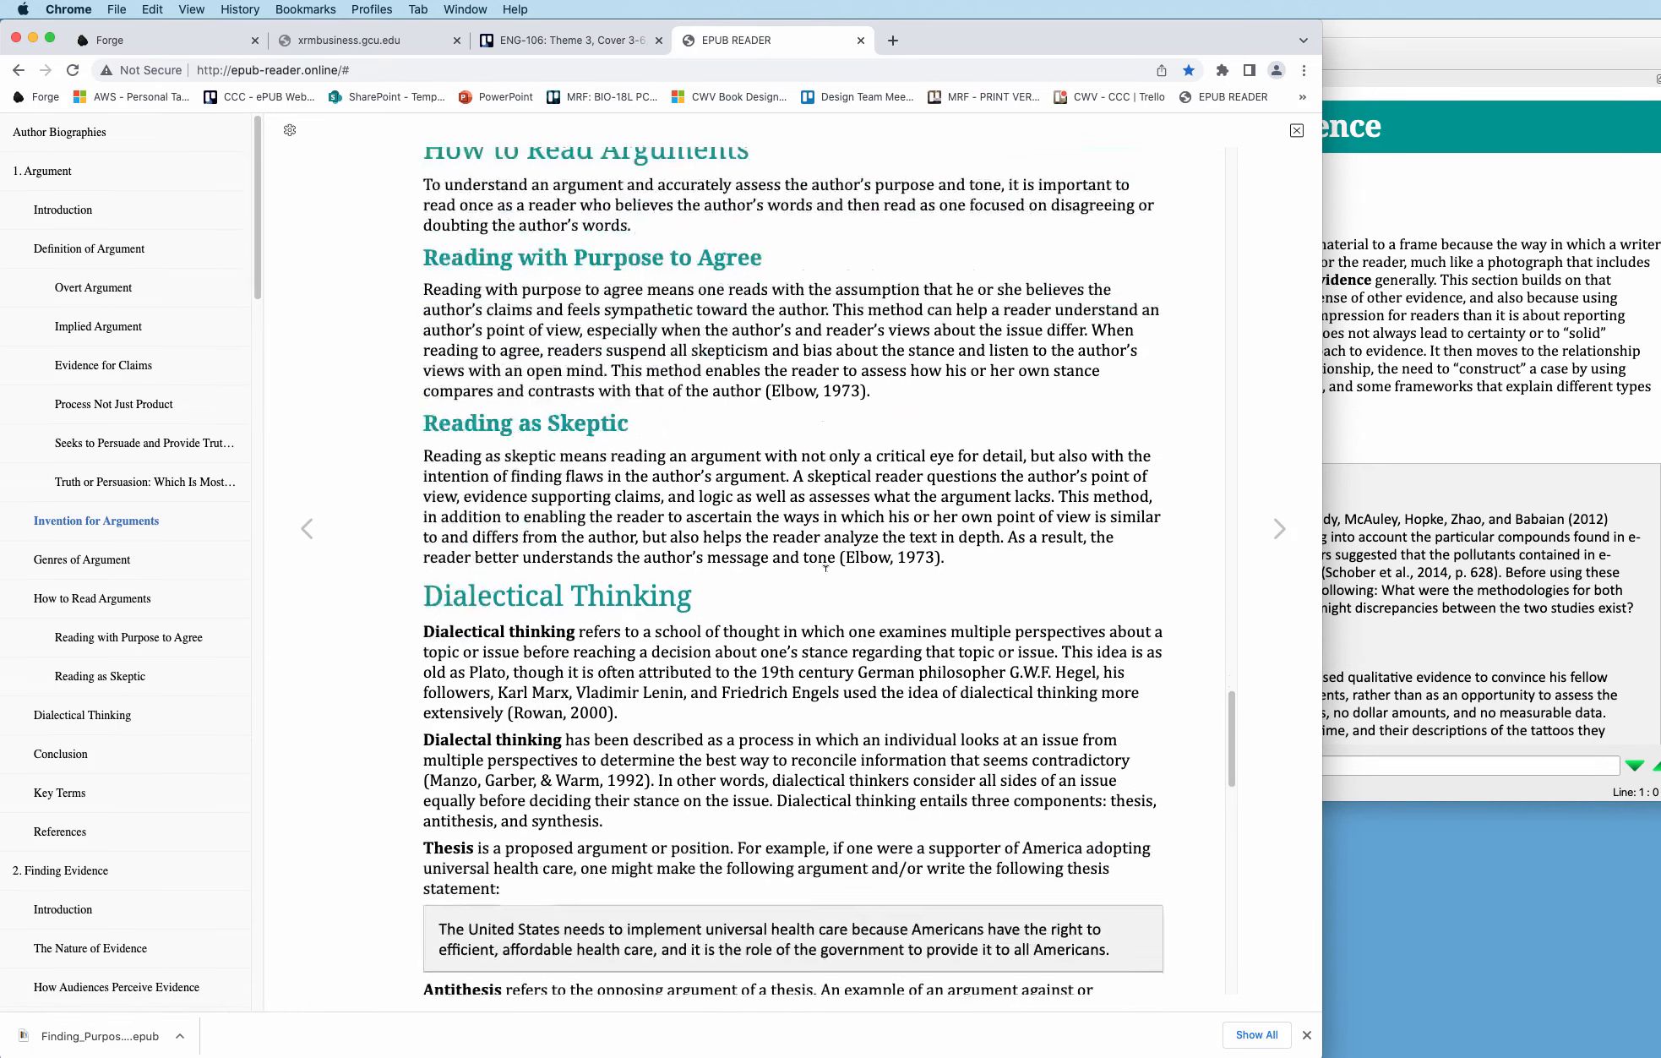
pyautogui.scroll(-2, 826, 568)
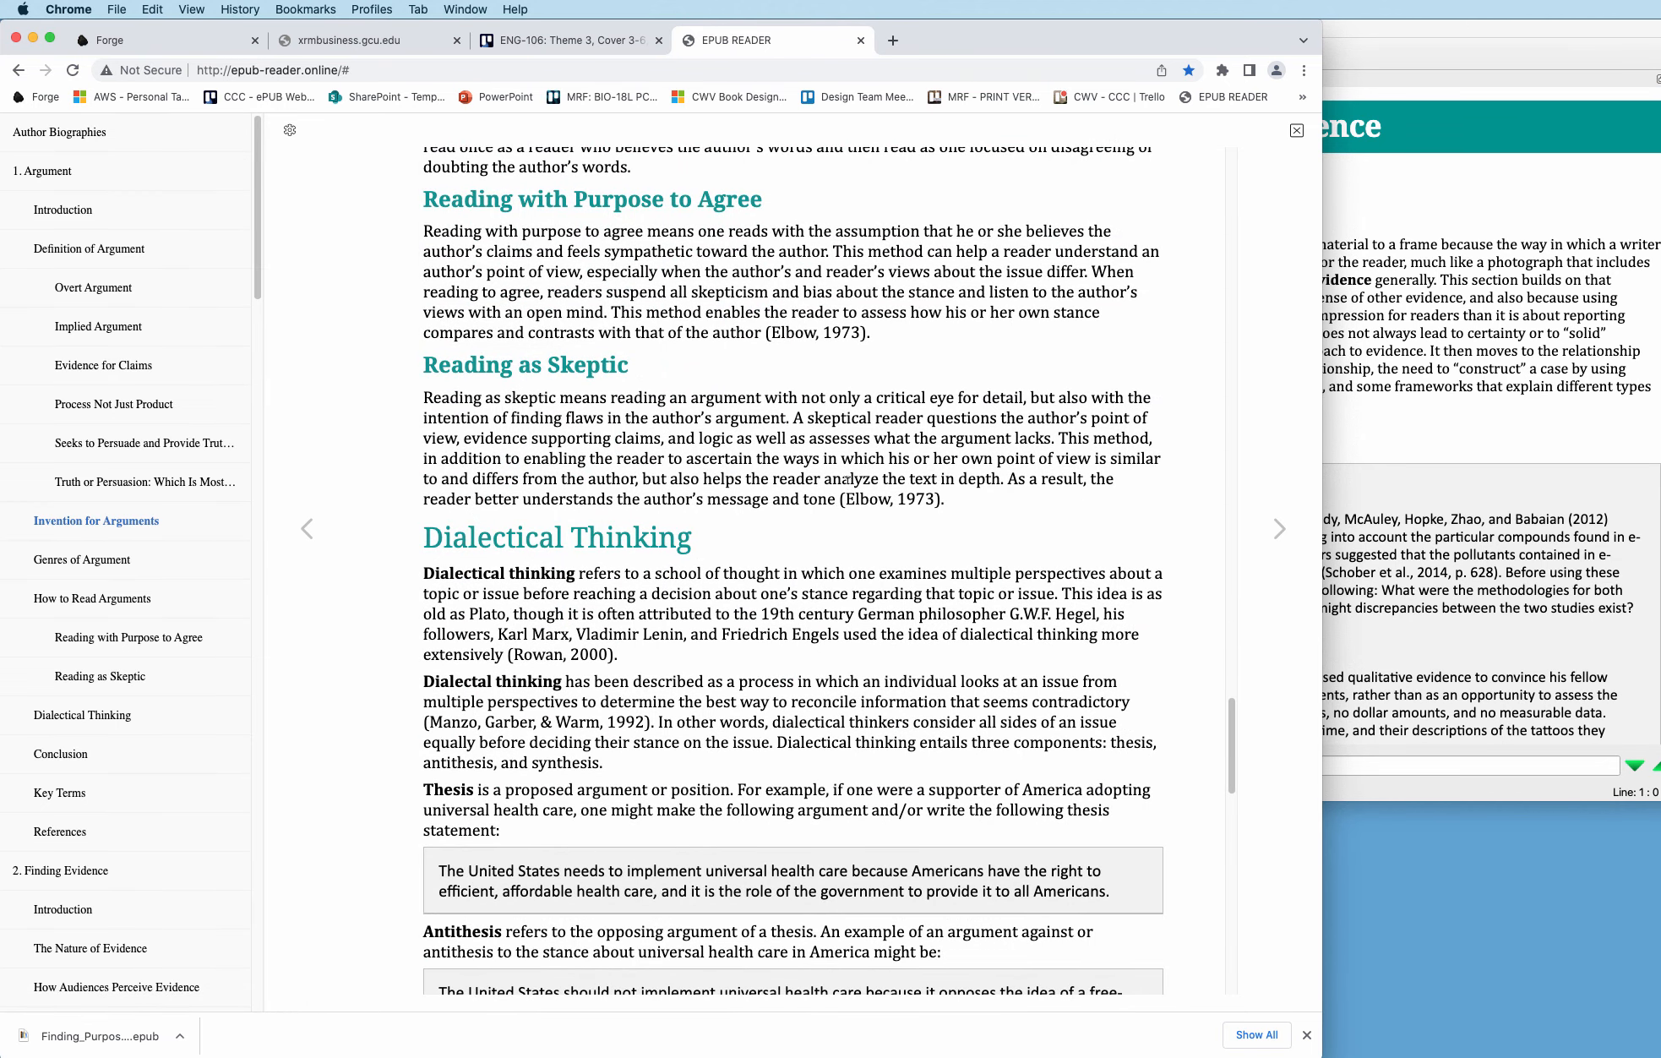